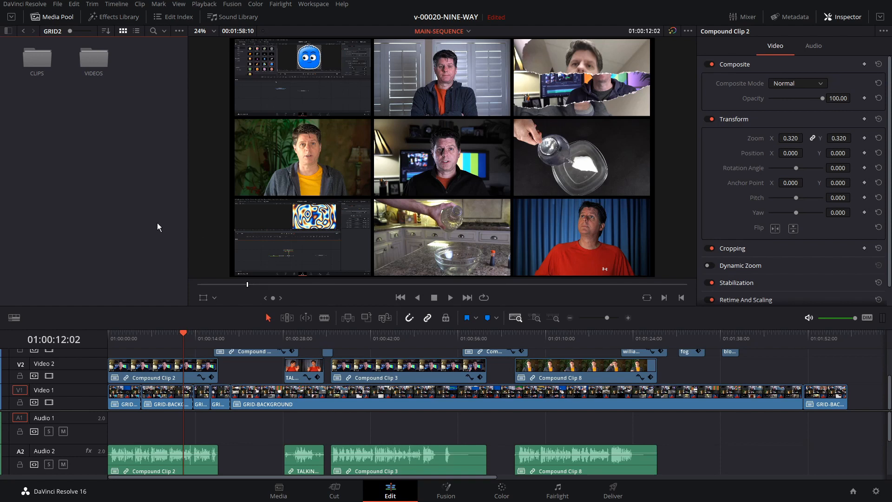
Step: Create a new empty timeline named BACKGROUND in the GRID2 bin with a custom resolution of 3840 x 2160 Ultra HD
{"action": "right_click", "coordinate": [77, 142]}
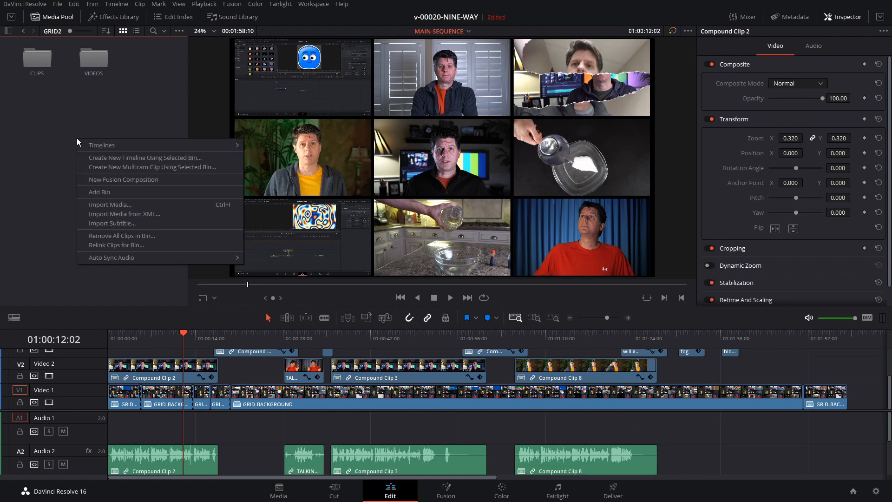
{"action": "mouse_move", "coordinate": [116, 147]}
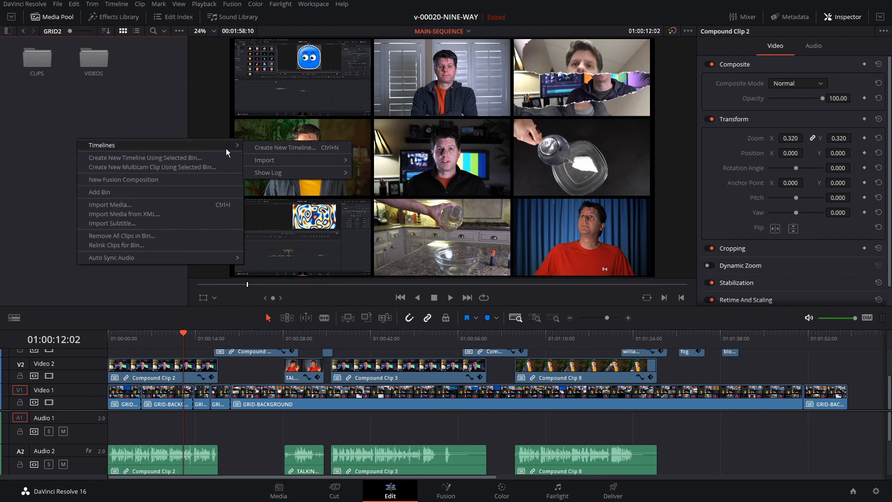
{"action": "left_click", "coordinate": [266, 148]}
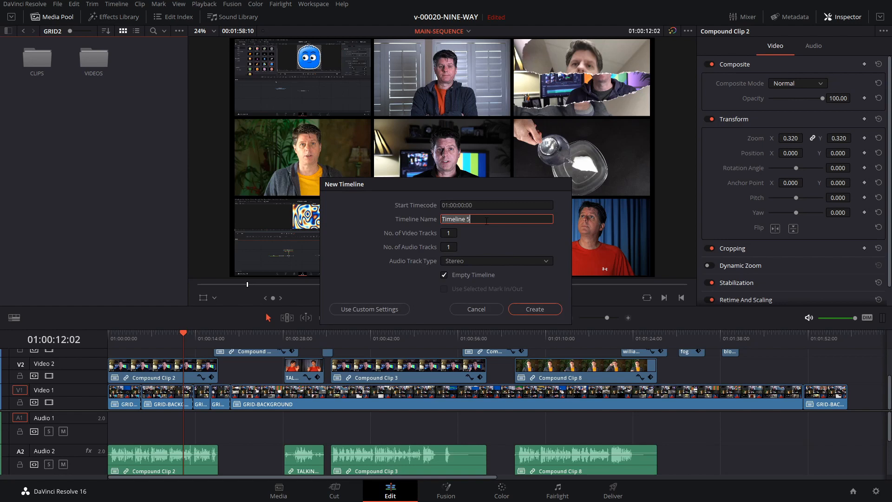
{"action": "type", "text": "BACKGROUND"}
{"action": "left_click", "coordinate": [368, 310]}
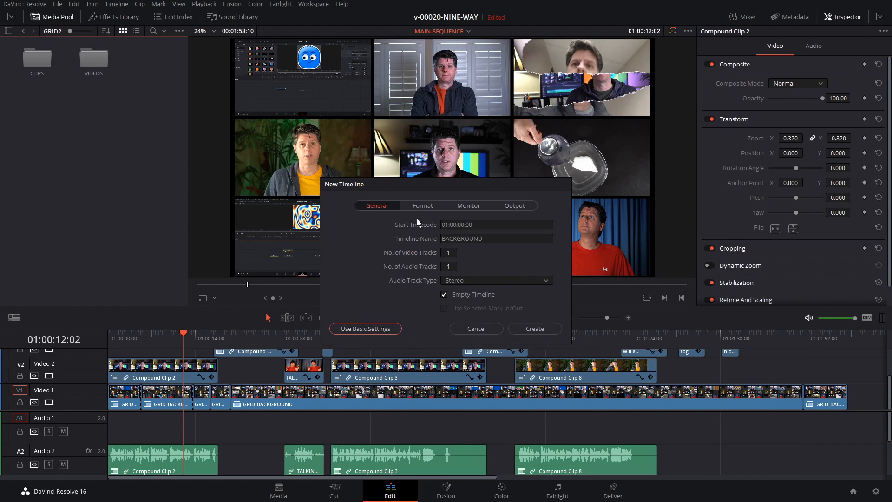
{"action": "left_click", "coordinate": [429, 206]}
{"action": "left_click", "coordinate": [479, 225]}
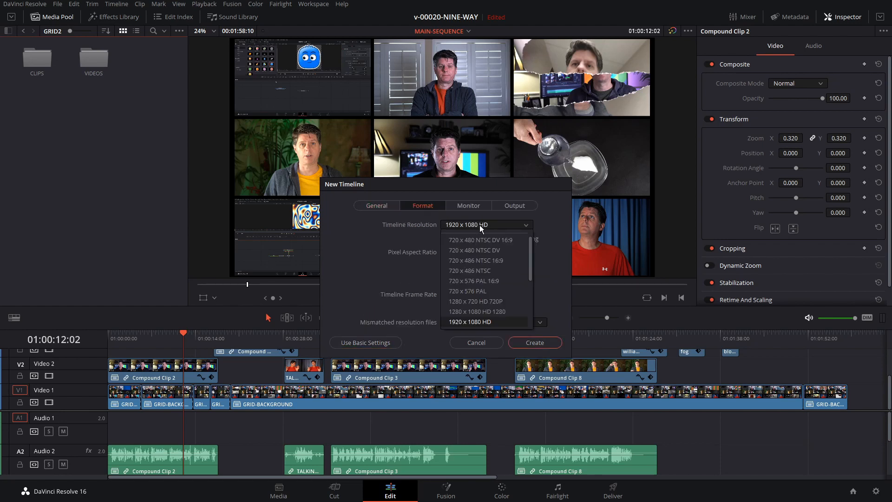
{"action": "left_click_drag", "start_coordinate": [527, 254], "coordinate": [530, 280]}
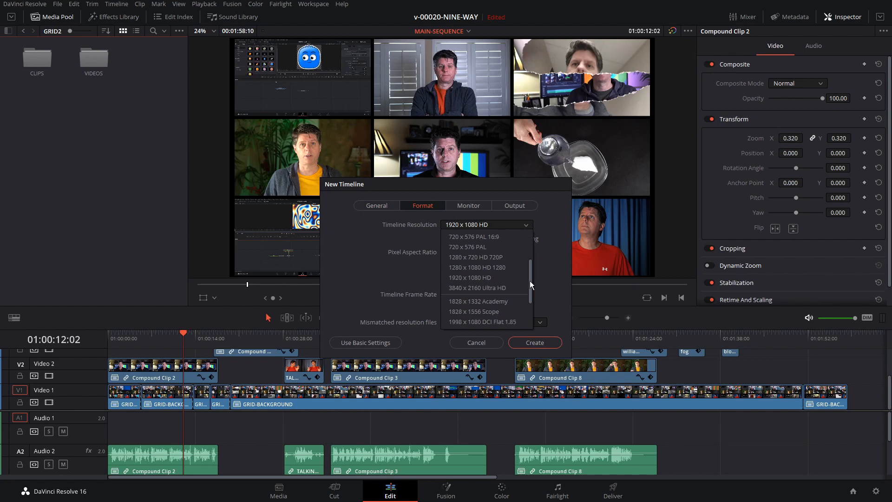
{"action": "left_click", "coordinate": [484, 287]}
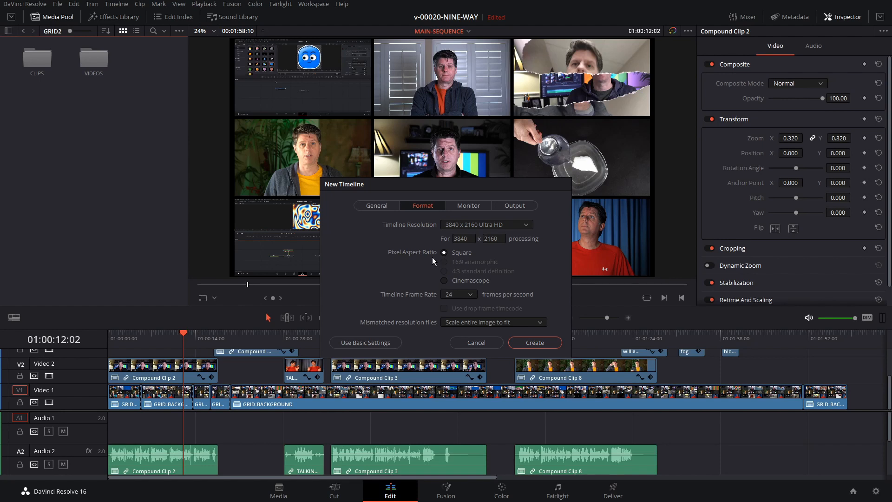
{"action": "left_click", "coordinate": [544, 343]}
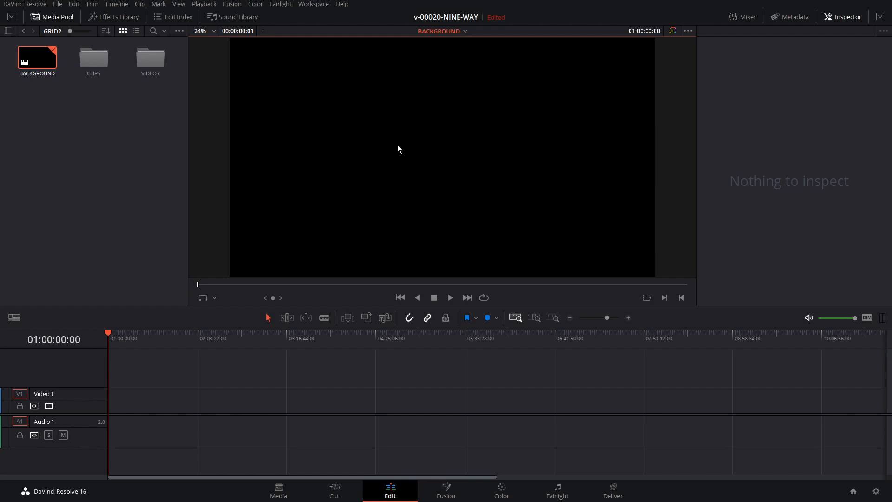
Step: Add eight video tracks above Video 1, plus one audio track, and enlarge the timeline area
{"action": "right_click", "coordinate": [63, 400]}
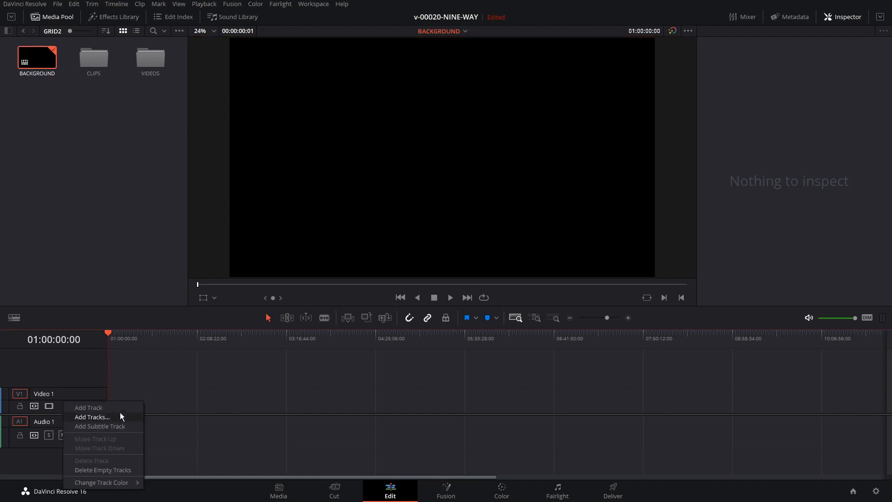
{"action": "left_click", "coordinate": [105, 416]}
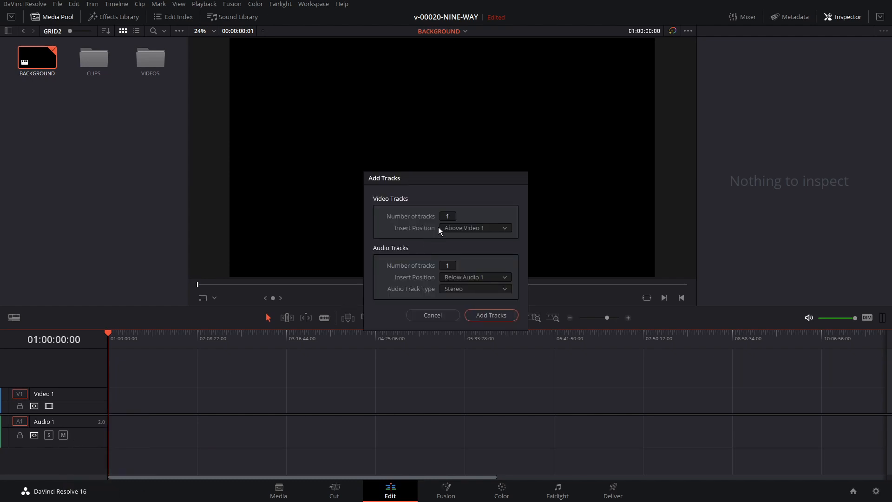
{"action": "left_click", "coordinate": [450, 216]}
{"action": "type", "text": "8"}
{"action": "left_click", "coordinate": [485, 314]}
{"action": "left_click_drag", "start_coordinate": [293, 305], "coordinate": [309, 209]}
{"action": "scroll", "coordinate": [169, 309], "scroll_direction": "down", "scroll_amount": 1}
{"action": "scroll", "coordinate": [169, 308], "scroll_direction": "up", "scroll_amount": 2}
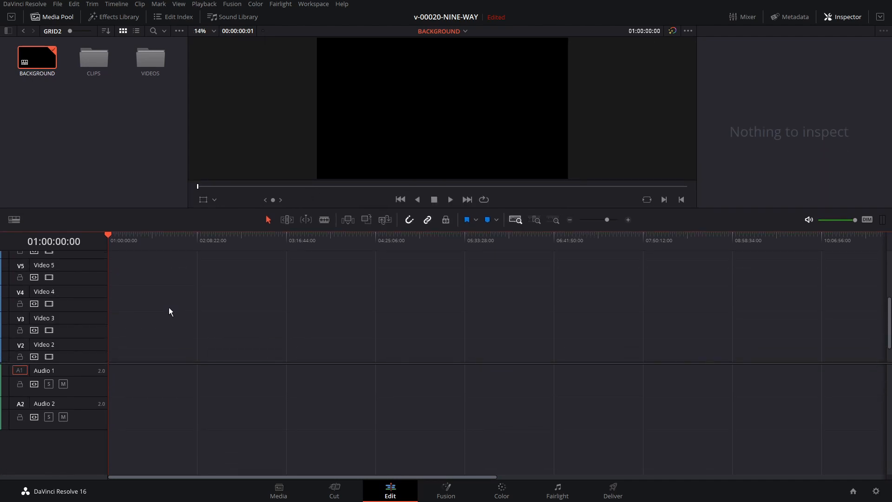
{"action": "scroll", "coordinate": [169, 308], "scroll_direction": "down", "scroll_amount": 4}
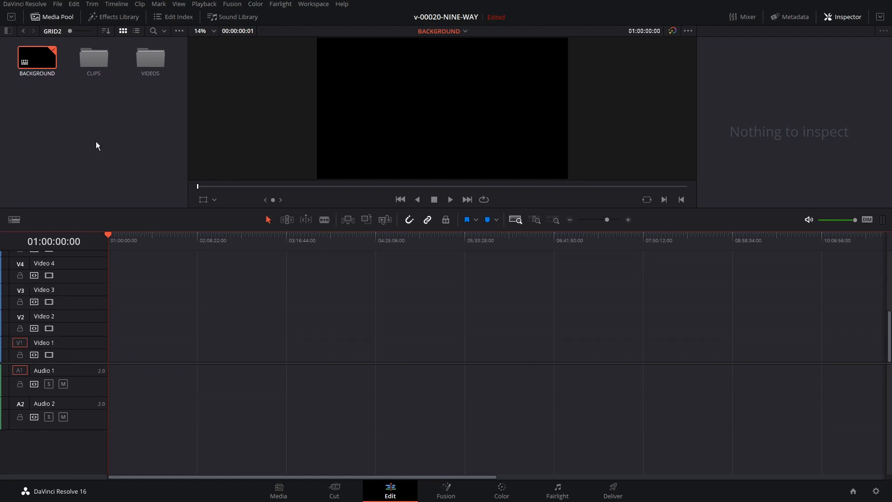
Step: Place C1691.MP4 from the CLIPS bin at the start of Video 1
{"action": "double_click", "coordinate": [99, 64]}
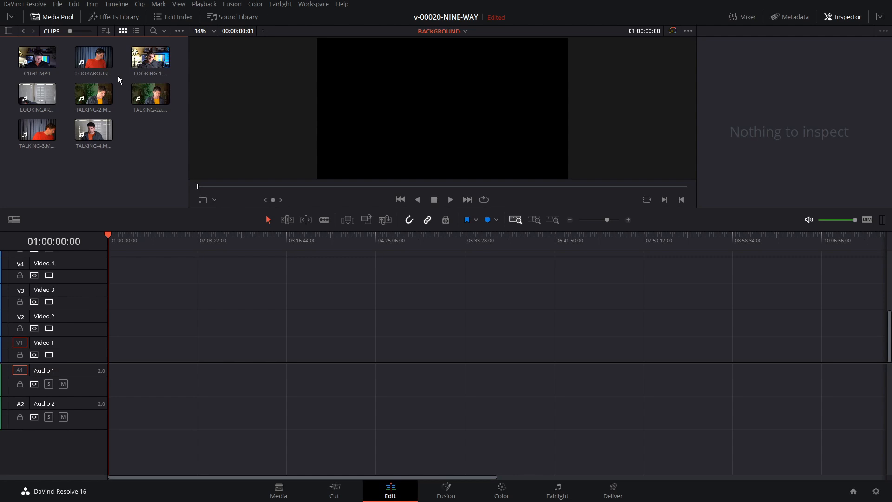
{"action": "left_click_drag", "start_coordinate": [37, 63], "coordinate": [130, 344]}
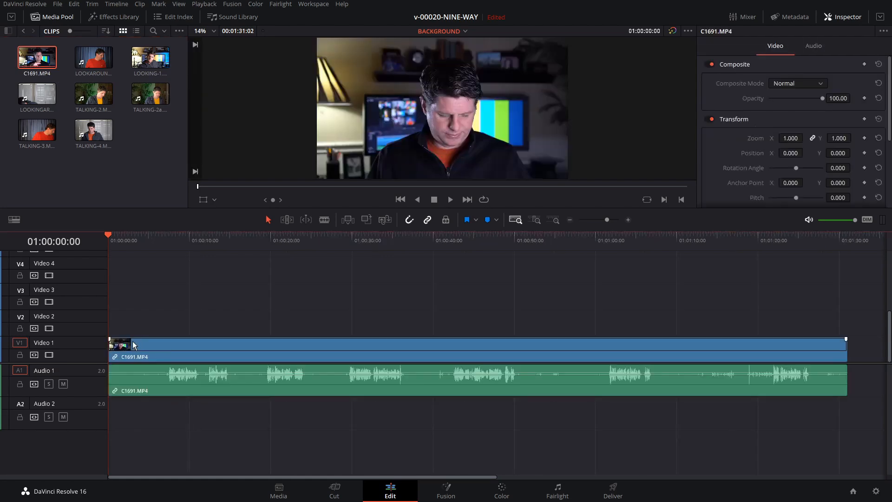
{"action": "scroll", "coordinate": [132, 345], "scroll_direction": "up", "scroll_amount": 5}
{"action": "scroll", "coordinate": [136, 346], "scroll_direction": "down", "scroll_amount": 8}
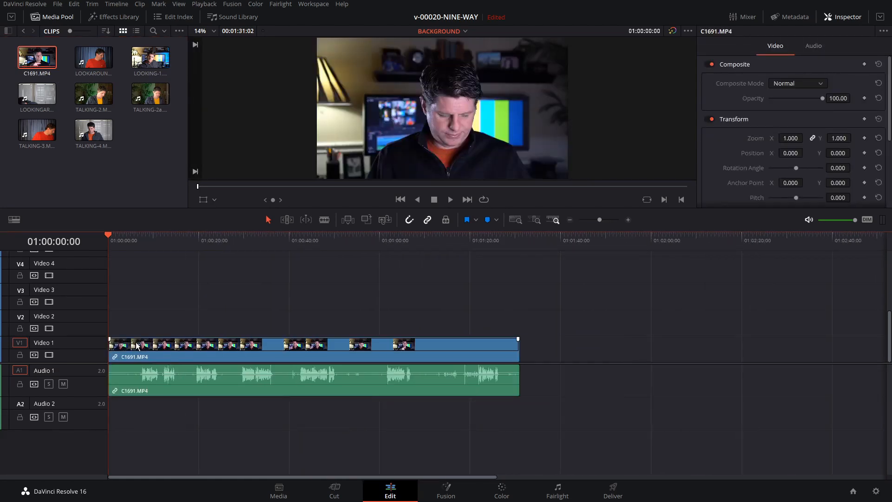
Step: Split C1691.MP4 at about 11 and 39 seconds and remove the first and last pieces, closing the gap before the middle section
{"action": "left_click_drag", "start_coordinate": [110, 238], "coordinate": [286, 239]}
{"action": "key", "text": "ctrl+b"}
{"action": "key", "text": "ctrl+b"}
{"action": "left_click", "coordinate": [311, 347]}
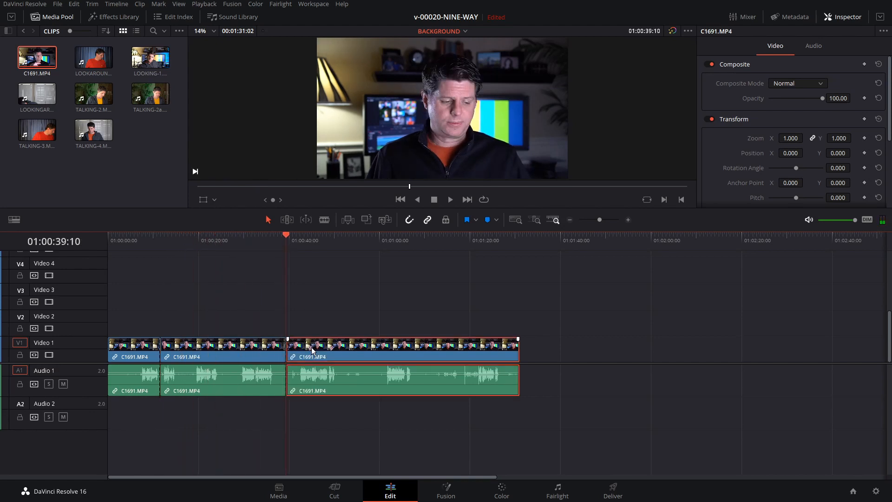
{"action": "key", "text": "Delete"}
{"action": "left_click", "coordinate": [142, 349]}
{"action": "key", "text": "Delete"}
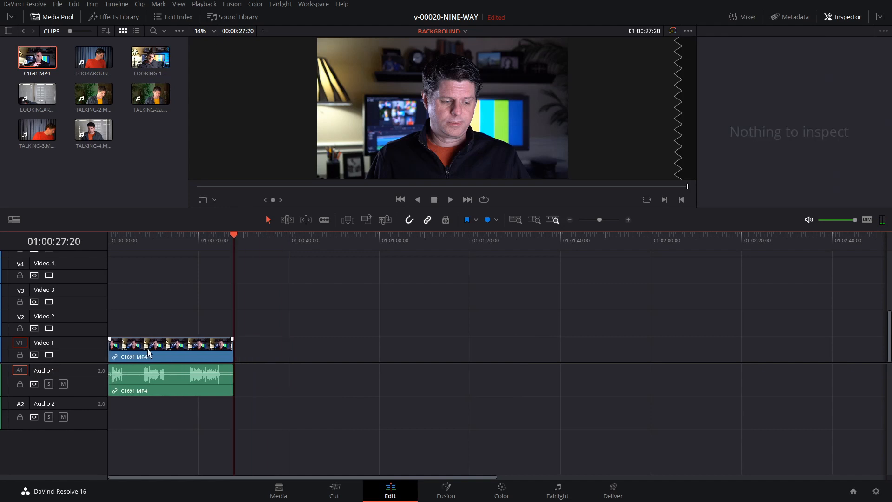
{"action": "mouse_move", "coordinate": [229, 238]}
{"action": "left_mouse_down"}
{"action": "mouse_move", "coordinate": [120, 239]}
{"action": "mouse_move", "coordinate": [233, 242]}
{"action": "left_mouse_up"}
Step: Unlink C1691.MP4 from its audio and delete the audio clip on Audio 1
{"action": "left_click", "coordinate": [184, 349]}
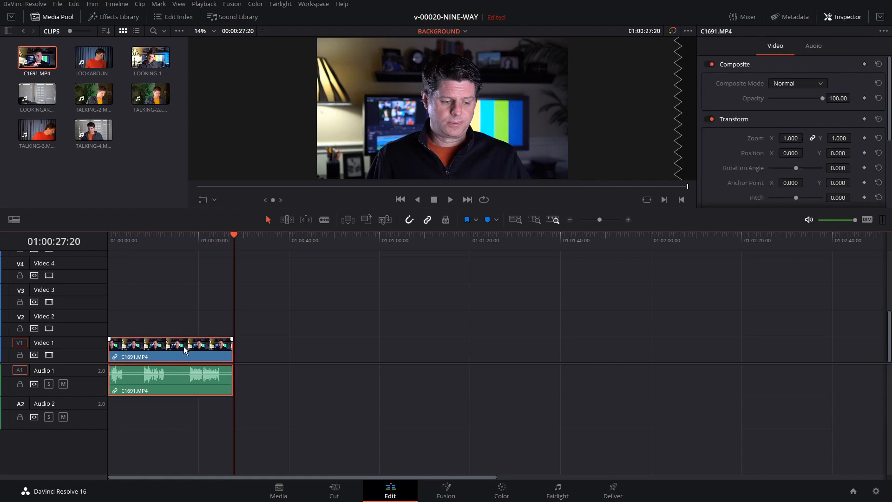
{"action": "right_click", "coordinate": [180, 346]}
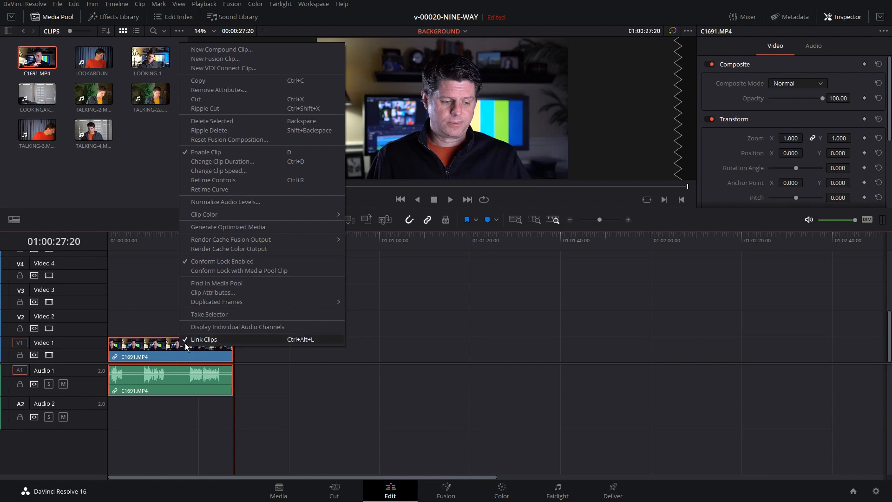
{"action": "left_click", "coordinate": [189, 343]}
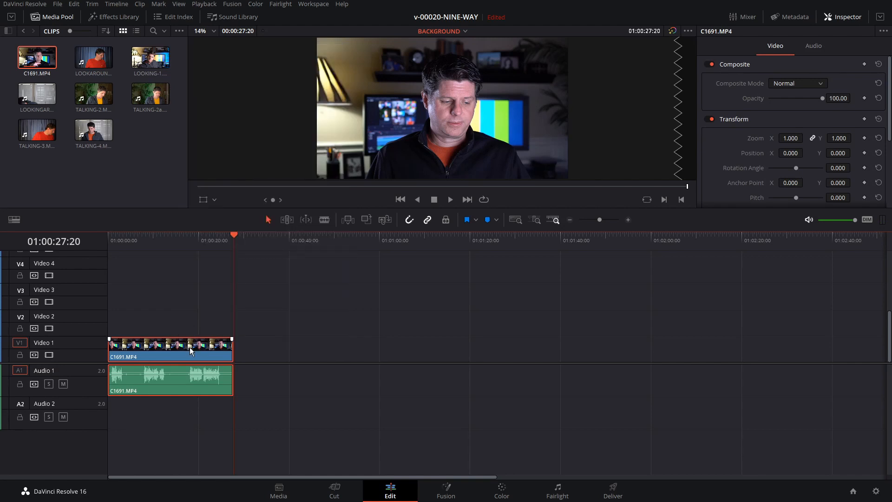
{"action": "right_click", "coordinate": [189, 347]}
{"action": "left_click", "coordinate": [283, 373]}
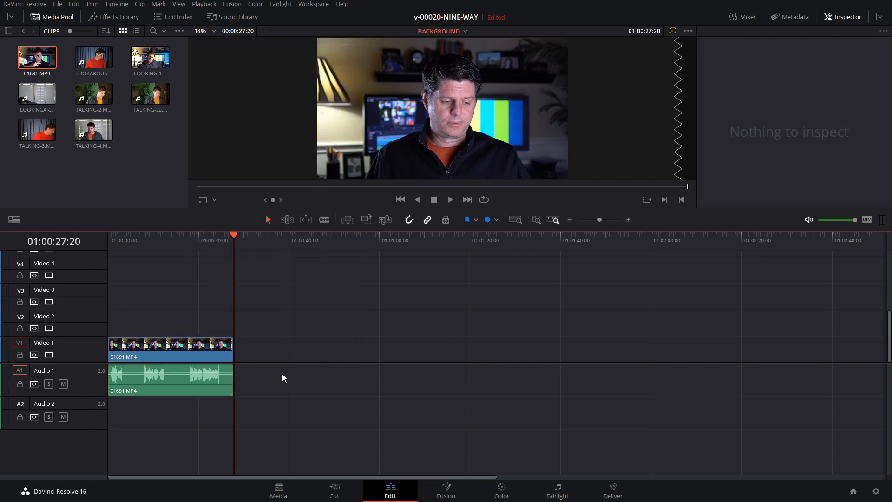
{"action": "left_click", "coordinate": [192, 387]}
{"action": "key", "text": "Delete"}
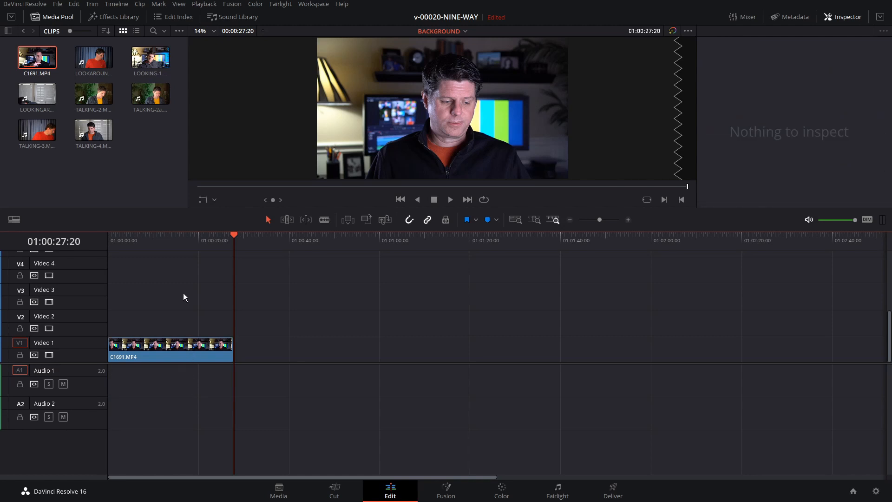
Step: Mark a range of about 28 seconds in TALKING-2.MP4 and place only its video at the start of Video 2
{"action": "left_click_drag", "start_coordinate": [171, 243], "coordinate": [112, 241]}
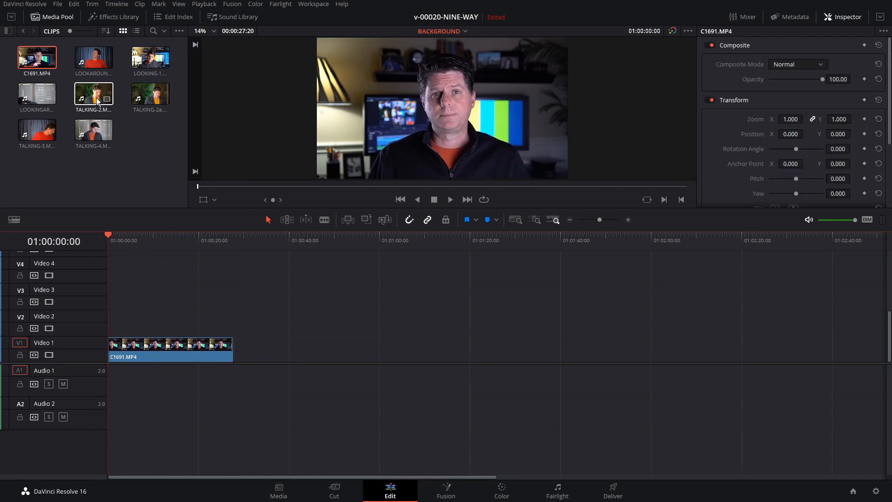
{"action": "double_click", "coordinate": [97, 99]}
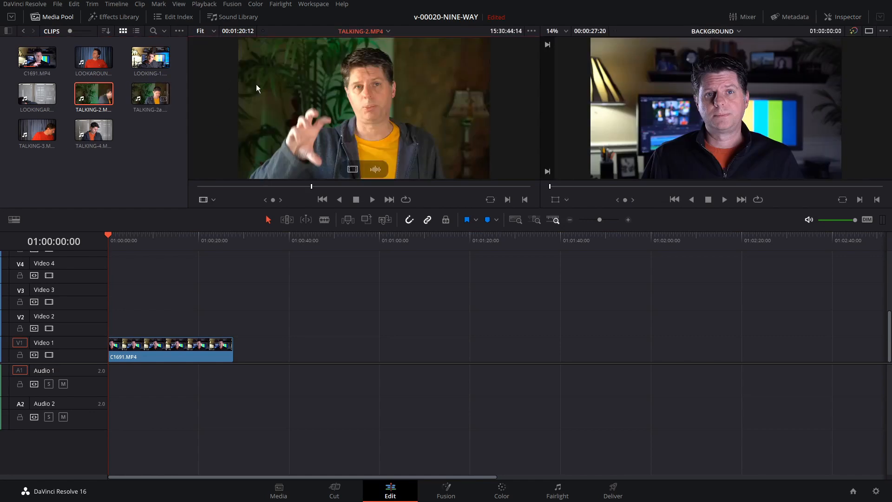
{"action": "left_click_drag", "start_coordinate": [294, 186], "coordinate": [412, 185]}
{"action": "key", "text": "i"}
{"action": "key", "text": "o"}
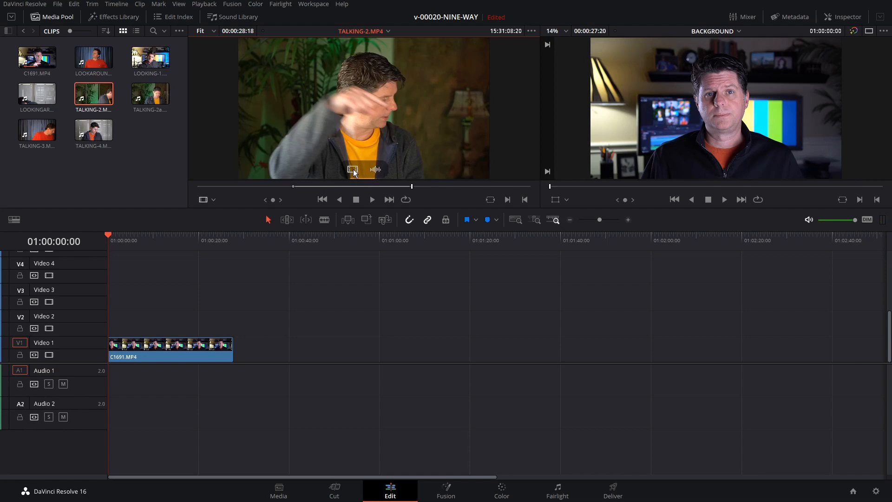
{"action": "left_click_drag", "start_coordinate": [353, 169], "coordinate": [116, 320]}
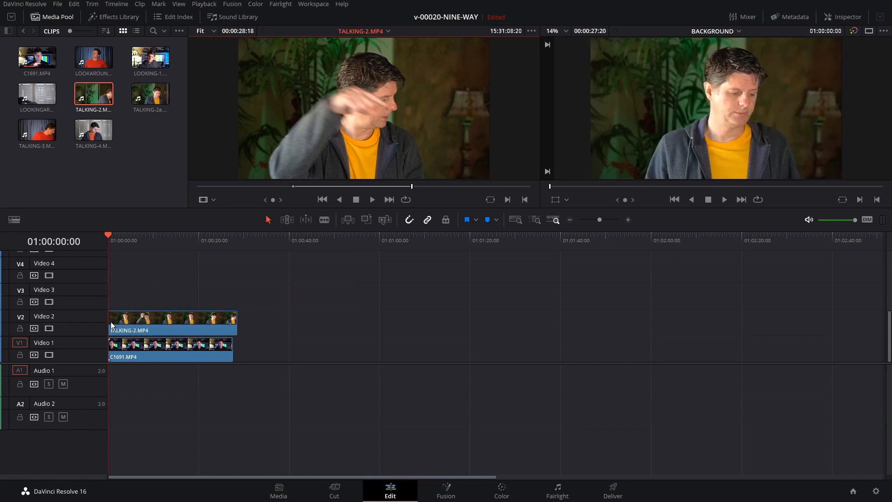
Step: Trim the end of TALKING-2.MP4 on Video 2 to match the end of C1691.MP4 and check the footage at about 12 seconds
{"action": "left_click", "coordinate": [234, 319]}
{"action": "mouse_move", "coordinate": [145, 241]}
{"action": "left_mouse_down"}
{"action": "mouse_move", "coordinate": [177, 239]}
{"action": "mouse_move", "coordinate": [154, 239]}
{"action": "left_mouse_up"}
{"action": "left_click", "coordinate": [165, 319]}
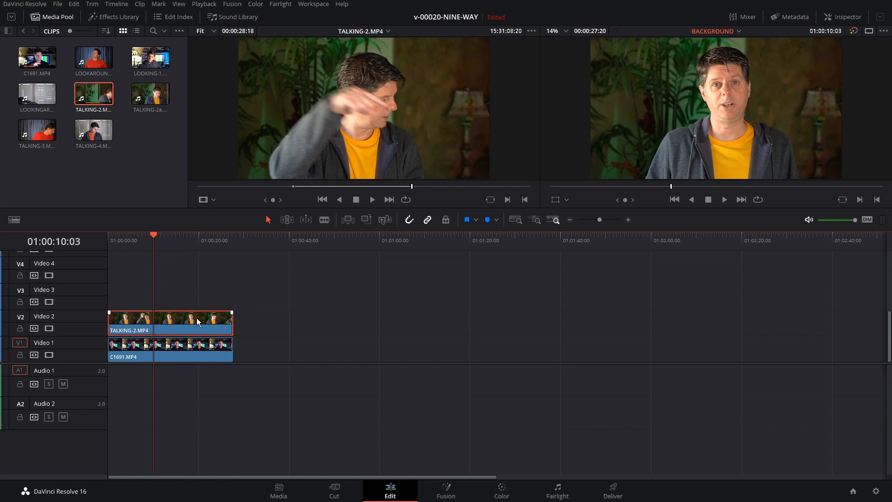
{"action": "left_click_drag", "start_coordinate": [158, 233], "coordinate": [163, 238]}
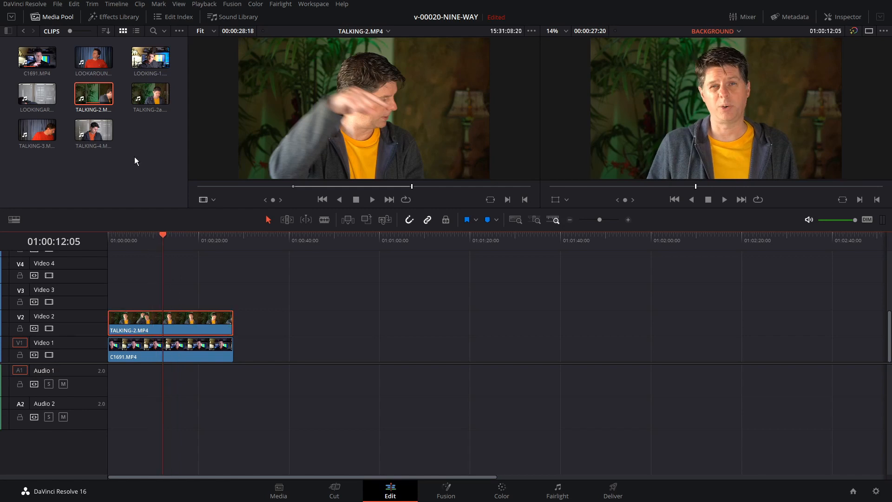
Step: Place a marked section of LOOKAROUND-3.MP4 at the start of Video 3 and trim its end to match the clips below
{"action": "double_click", "coordinate": [96, 62]}
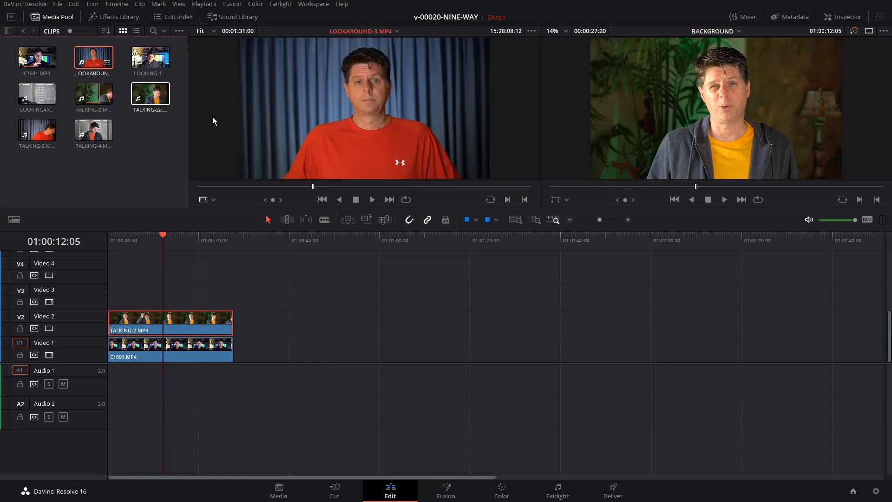
{"action": "key", "text": "o"}
{"action": "left_click_drag", "start_coordinate": [364, 116], "coordinate": [110, 297]}
{"action": "left_click_drag", "start_coordinate": [255, 298], "coordinate": [234, 297]}
Step: Place a marked section of LOOKINGAROUND-4.MP4, about 31 seconds long, at the start of Video 4 and trim its end to match the clips below
{"action": "double_click", "coordinate": [94, 130]}
{"action": "double_click", "coordinate": [38, 94]}
{"action": "left_click_drag", "start_coordinate": [300, 186], "coordinate": [424, 186]}
{"action": "key", "text": "o"}
{"action": "left_click_drag", "start_coordinate": [364, 116], "coordinate": [109, 277]}
{"action": "left_click_drag", "start_coordinate": [250, 277], "coordinate": [233, 277]}
Step: Unlink LOOKINGAROUND-4.MP4 from its audio and delete the audio clip
{"action": "left_click", "coordinate": [205, 279]}
{"action": "key", "text": "ctrl+alt+l"}
{"action": "left_click", "coordinate": [201, 416]}
{"action": "key", "text": "BackSpace"}
Step: Make more room for the video tracks and place the paper-tear video from the VIDEOS bin at the start of Video 5
{"action": "left_click_drag", "start_coordinate": [261, 362], "coordinate": [261, 432]}
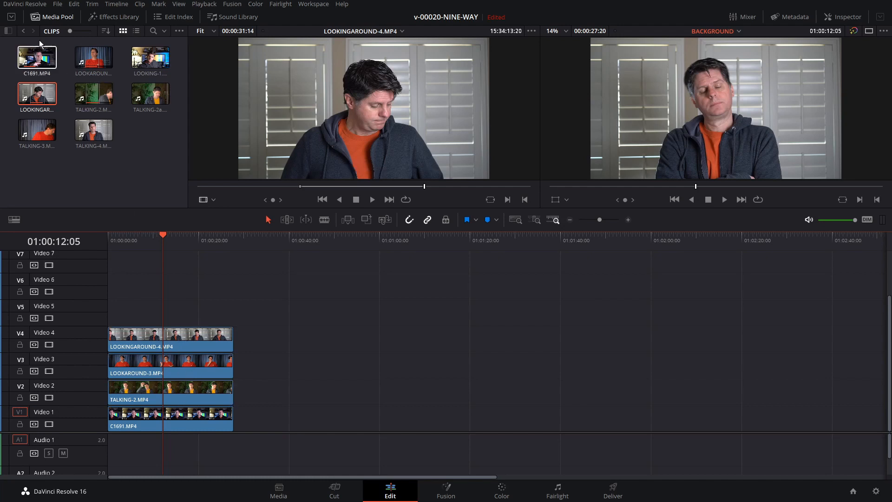
{"action": "left_click", "coordinate": [22, 31]}
{"action": "double_click", "coordinate": [152, 61]}
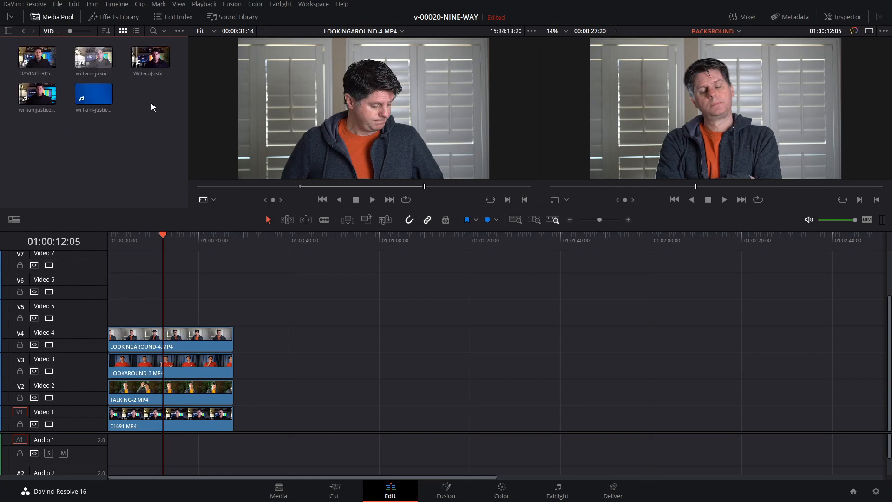
{"action": "left_click", "coordinate": [92, 96]}
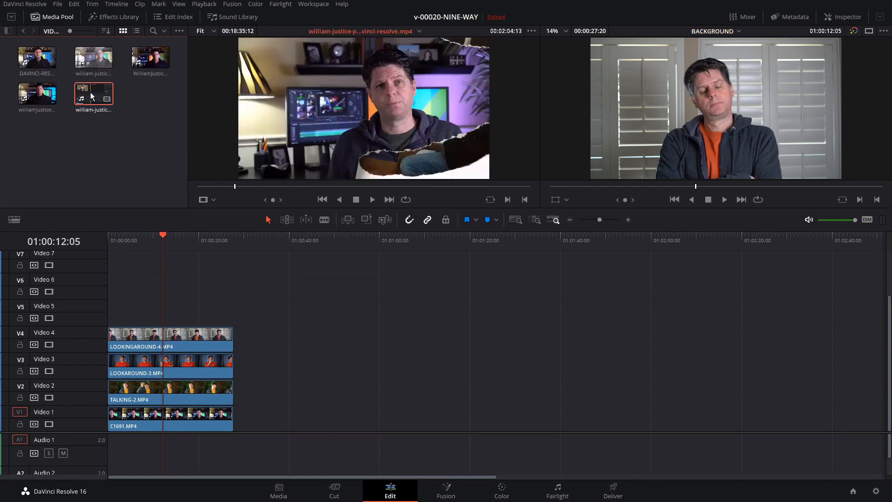
{"action": "left_click_drag", "start_coordinate": [282, 188], "coordinate": [250, 185]}
{"action": "left_click_drag", "start_coordinate": [99, 98], "coordinate": [109, 308]}
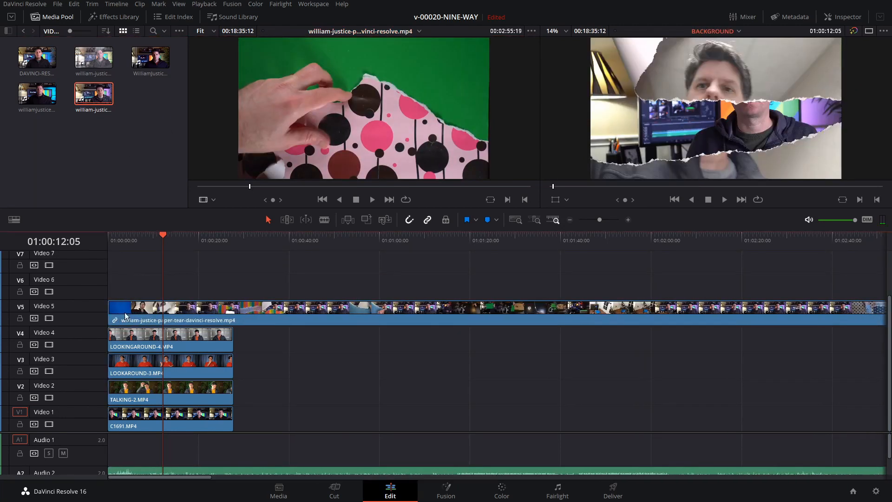
Step: Unlink the paper-tear video on Video 5 from its audio and delete the audio clip
{"action": "right_click", "coordinate": [222, 306]}
{"action": "left_click", "coordinate": [242, 297]}
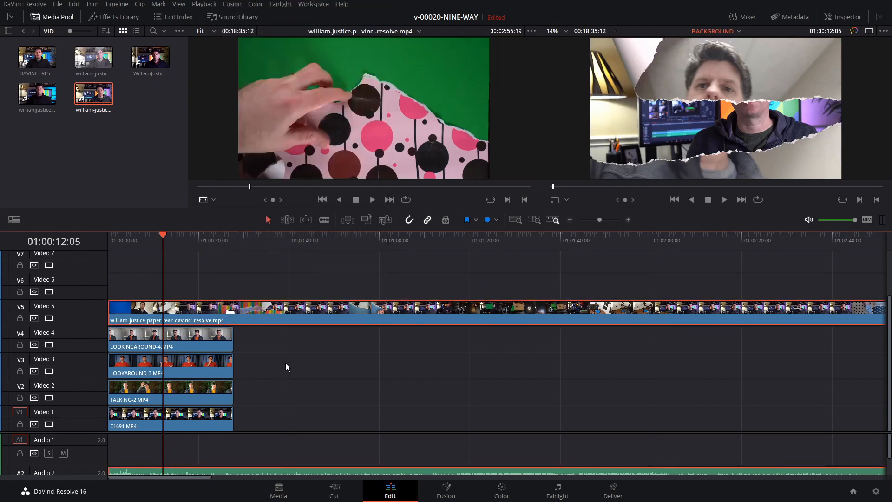
{"action": "double_click", "coordinate": [283, 470]}
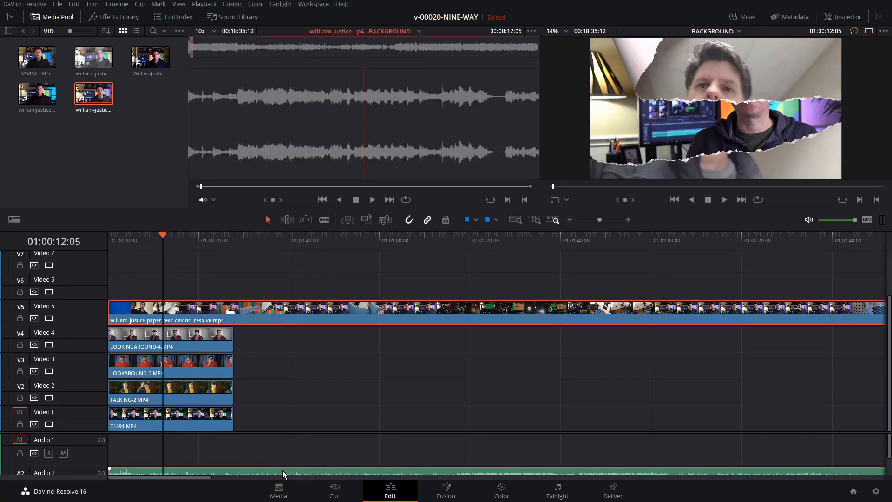
{"action": "left_click", "coordinate": [298, 423]}
{"action": "left_click", "coordinate": [304, 470]}
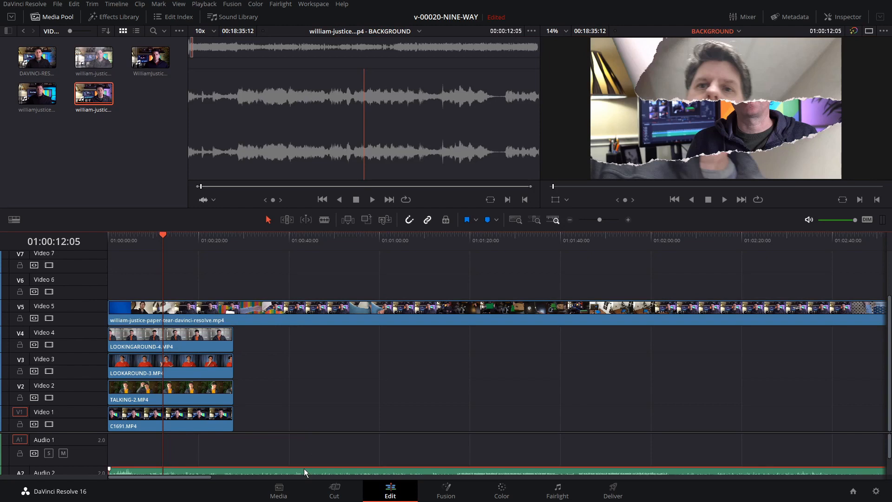
{"action": "key", "text": "Delete"}
Step: Split the paper-tear clip on Video 5 at about 5, 12 and 22 seconds
{"action": "left_click_drag", "start_coordinate": [166, 241], "coordinate": [132, 236]}
{"action": "left_click", "coordinate": [151, 312]}
{"action": "key", "text": "ctrl+b"}
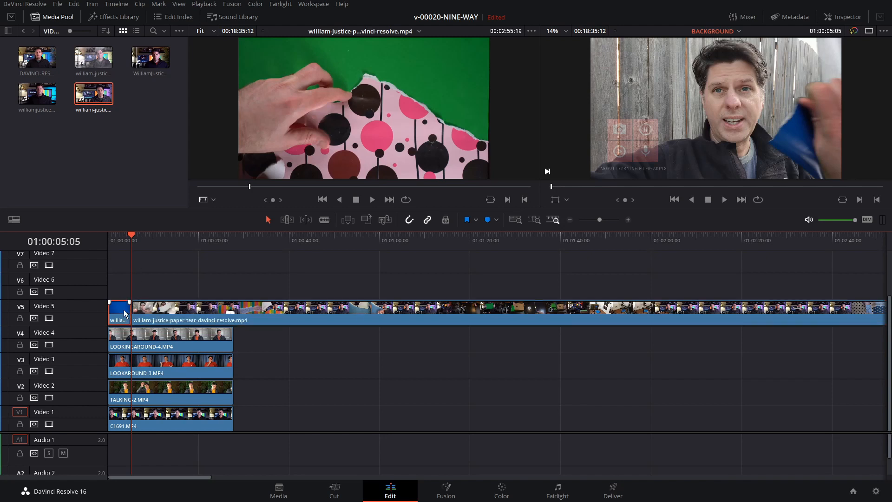
{"action": "left_click_drag", "start_coordinate": [139, 242], "coordinate": [210, 238]}
{"action": "left_click", "coordinate": [181, 322]}
{"action": "key", "text": "ctrl+b"}
{"action": "left_click", "coordinate": [203, 316]}
{"action": "key", "text": "ctrl+b"}
Step: Delete the third and first pieces of the split paper-tear clip
{"action": "left_click", "coordinate": [194, 315]}
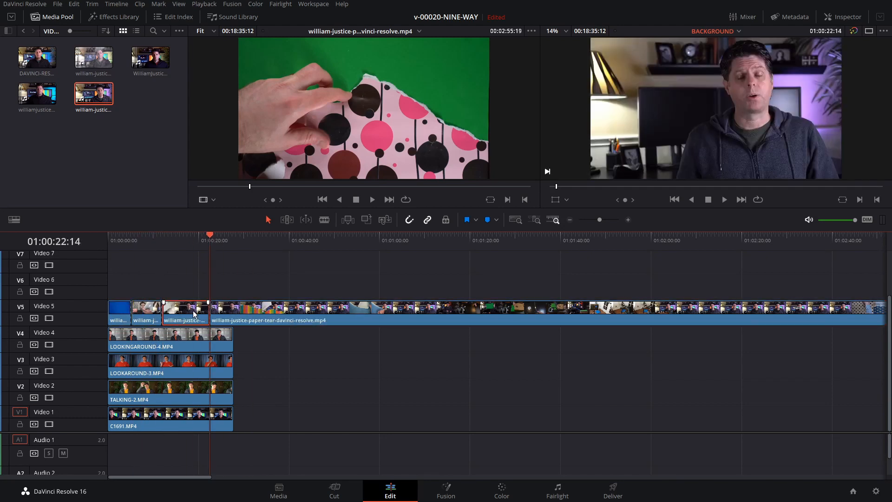
{"action": "key", "text": "Delete"}
{"action": "left_click", "coordinate": [123, 318]}
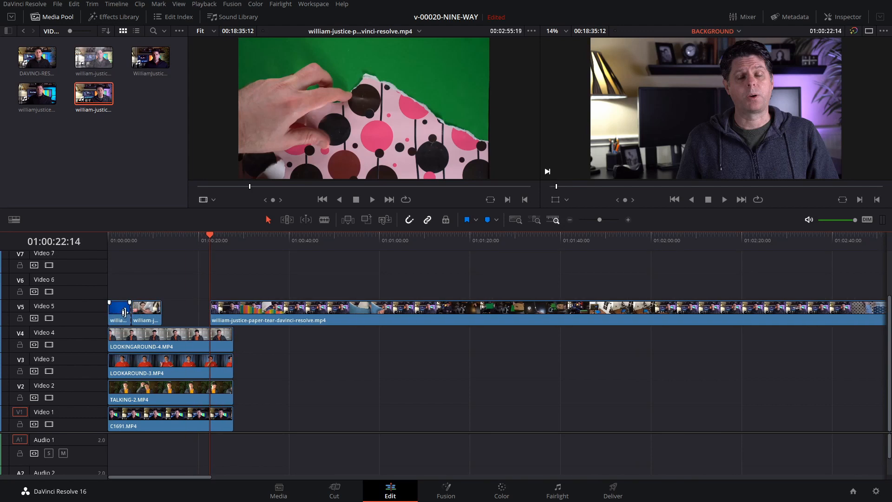
{"action": "key", "text": "Delete"}
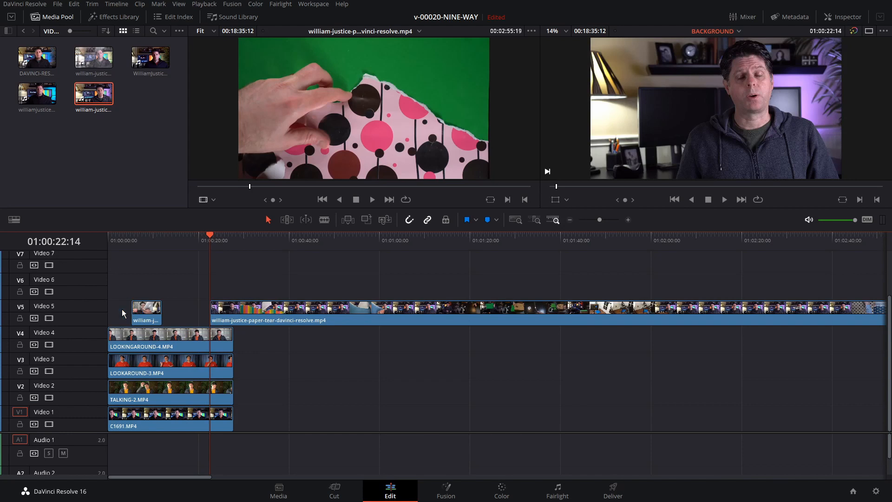
Step: Line up the remaining paper-tear pieces from the start of Video 5 and add a later section, ending level with the clips below
{"action": "left_click_drag", "start_coordinate": [143, 311], "coordinate": [121, 312]}
{"action": "left_click_drag", "start_coordinate": [251, 312], "coordinate": [178, 312]}
{"action": "left_click", "coordinate": [170, 237]}
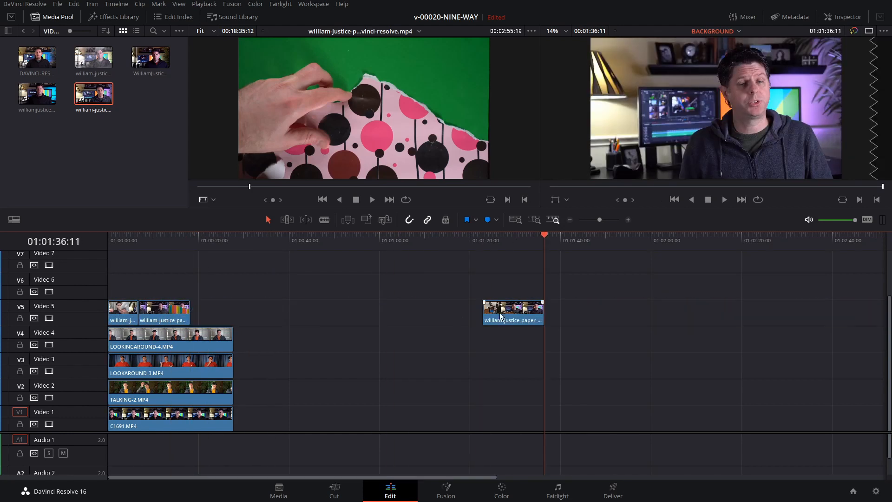
{"action": "left_click_drag", "start_coordinate": [500, 315], "coordinate": [235, 316]}
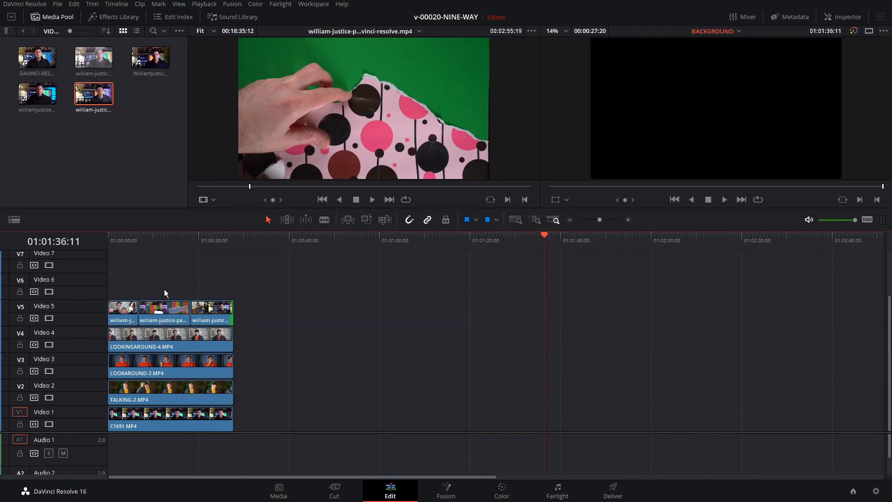
{"action": "left_click", "coordinate": [157, 242]}
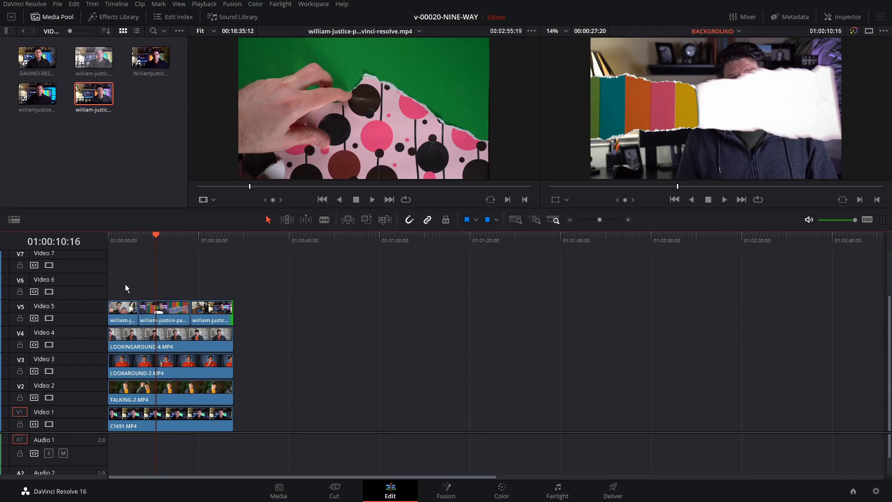
Step: Combine the three paper-tear pieces on Video 5 into a compound clip named PAPER
{"action": "left_click_drag", "start_coordinate": [129, 289], "coordinate": [212, 312]}
{"action": "left_click_drag", "start_coordinate": [238, 281], "coordinate": [116, 330]}
{"action": "right_click", "coordinate": [168, 310]}
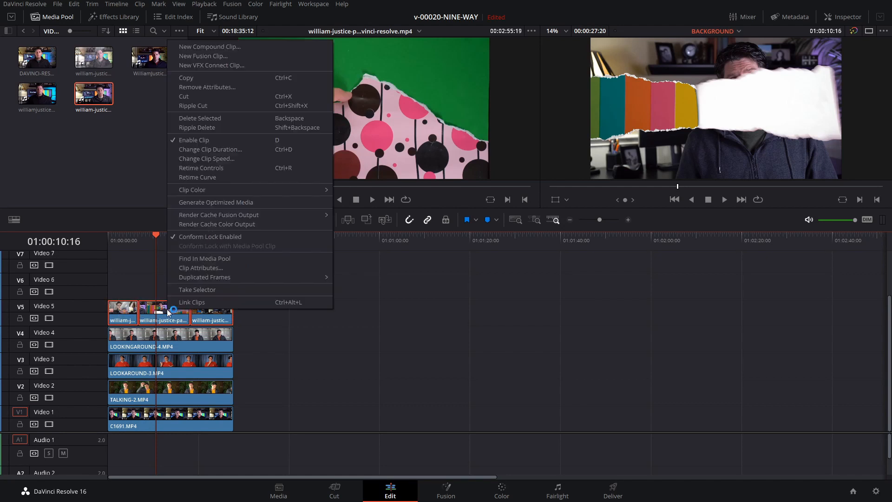
{"action": "left_click", "coordinate": [228, 46]}
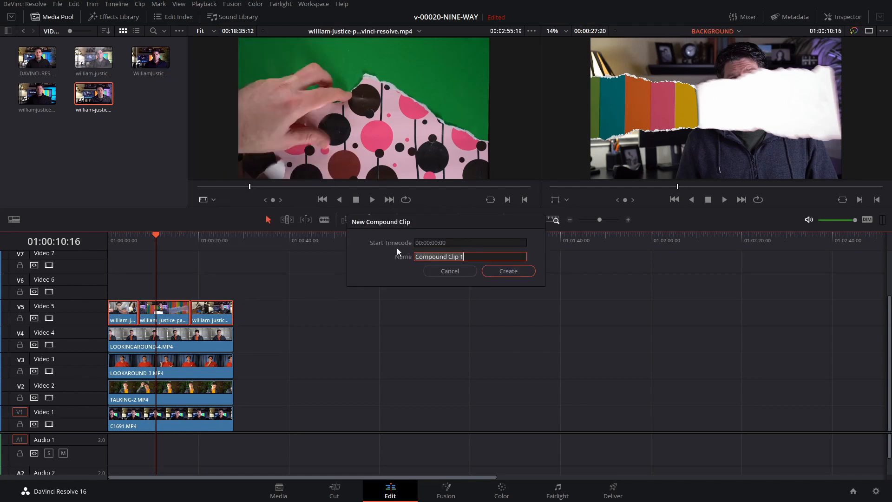
{"action": "type", "text": "PAPER"}
{"action": "left_click", "coordinate": [495, 270]}
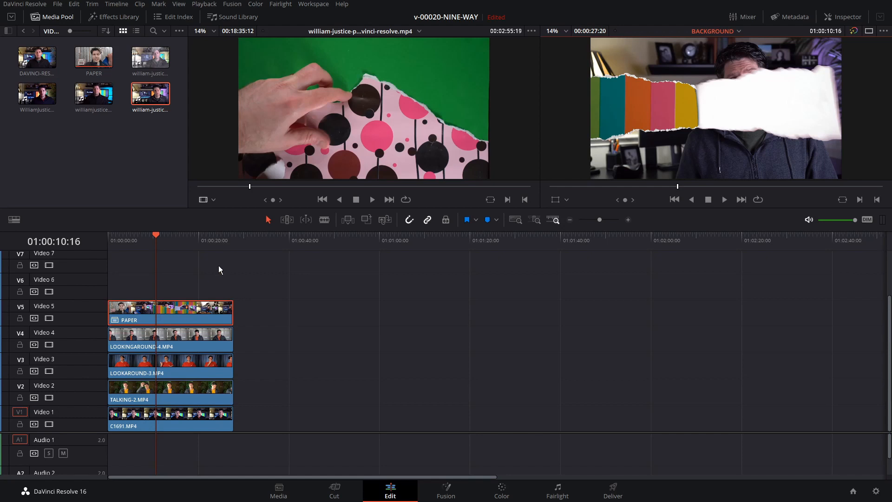
Step: Place a marked section of the fog-text tutorial video at the start of Video 6, trim its end to match, and delete its audio
{"action": "double_click", "coordinate": [151, 59]}
{"action": "key", "text": "i"}
{"action": "left_click_drag", "start_coordinate": [208, 187], "coordinate": [256, 188]}
{"action": "key", "text": "o"}
{"action": "left_click_drag", "start_coordinate": [325, 120], "coordinate": [112, 287]}
{"action": "left_click_drag", "start_coordinate": [451, 293], "coordinate": [226, 295]}
{"action": "left_click", "coordinate": [219, 470]}
{"action": "key", "text": "Delete"}
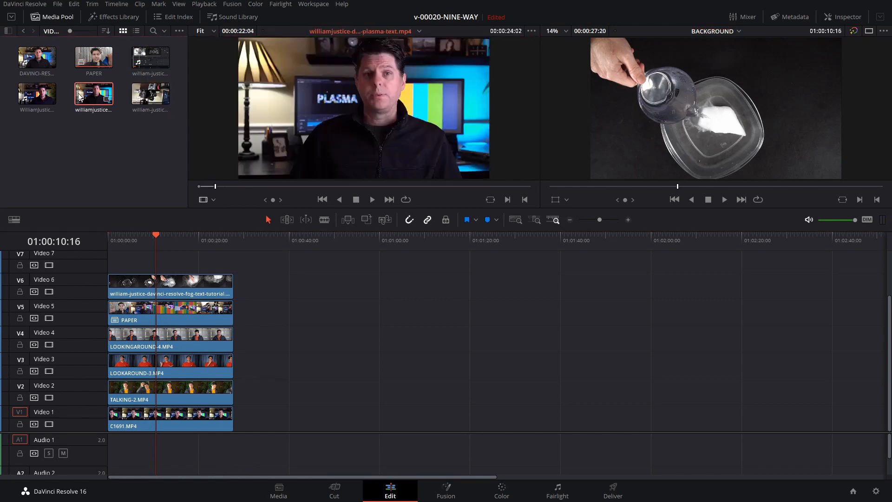
Step: Place a marked section of the plasma-text video at the start of Video 7, trim its end to match, and delete its audio
{"action": "double_click", "coordinate": [94, 95]}
{"action": "key", "text": "i"}
{"action": "left_click_drag", "start_coordinate": [230, 187], "coordinate": [263, 188]}
{"action": "left_click_drag", "start_coordinate": [325, 120], "coordinate": [111, 265]}
{"action": "left_click_drag", "start_coordinate": [304, 271], "coordinate": [233, 271]}
{"action": "left_click", "coordinate": [218, 470]}
{"action": "key", "text": "Delete"}
{"action": "scroll", "coordinate": [280, 347], "scroll_direction": "up", "scroll_amount": 2}
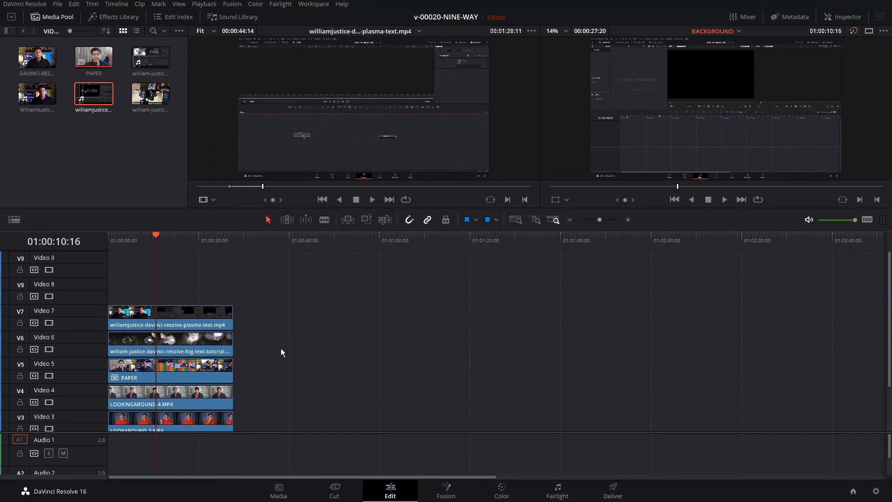
Step: Place a marked section of the Fusion-Making-Blood video at the start of Video 8 and trim its end to match the clips below
{"action": "double_click", "coordinate": [38, 94]}
{"action": "left_click_drag", "start_coordinate": [296, 186], "coordinate": [214, 188]}
{"action": "key", "text": "i"}
{"action": "left_click_drag", "start_coordinate": [215, 187], "coordinate": [245, 188]}
{"action": "key", "text": "o"}
{"action": "left_click_drag", "start_coordinate": [306, 145], "coordinate": [111, 292]}
{"action": "left_click_drag", "start_coordinate": [389, 293], "coordinate": [233, 295]}
{"action": "left_click_drag", "start_coordinate": [175, 236], "coordinate": [172, 236]}
Step: Place a marked section of DAVINCI-RESOLVE-FUSION-ANIMATIONS.mp4 at the start of Video 9 and trim its end to match the clips below
{"action": "double_click", "coordinate": [37, 59]}
{"action": "left_click_drag", "start_coordinate": [218, 186], "coordinate": [210, 187]}
{"action": "key", "text": "i"}
{"action": "left_click_drag", "start_coordinate": [210, 187], "coordinate": [263, 187]}
{"action": "key", "text": "o"}
{"action": "left_click_drag", "start_coordinate": [306, 140], "coordinate": [111, 264]}
{"action": "left_click_drag", "start_coordinate": [759, 264], "coordinate": [232, 271]}
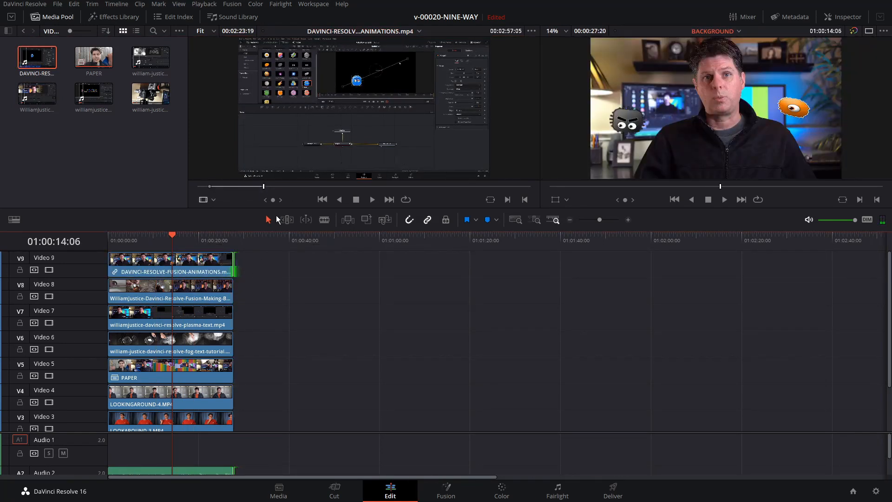
Step: Unlink DAVINCI-RESOLVE-FUSION-ANIMATIONS.mp4 from its audio and delete the audio clip
{"action": "right_click", "coordinate": [202, 263]}
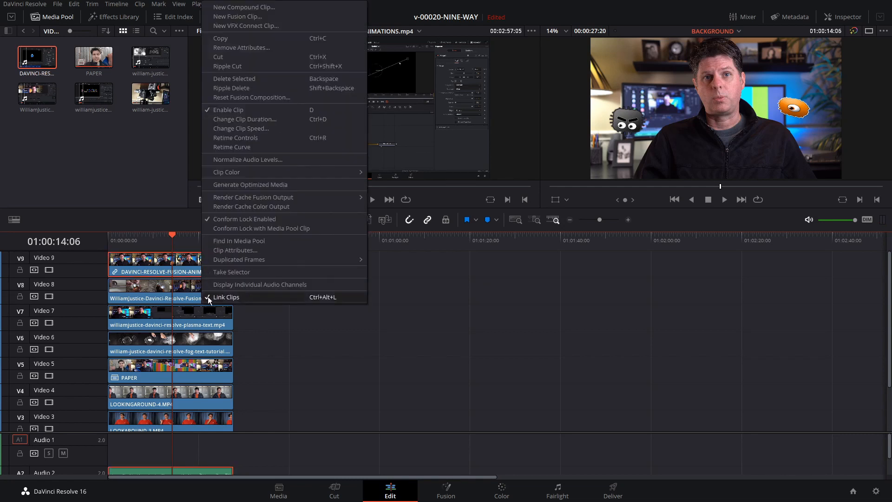
{"action": "left_click", "coordinate": [226, 297]}
{"action": "left_click", "coordinate": [232, 451]}
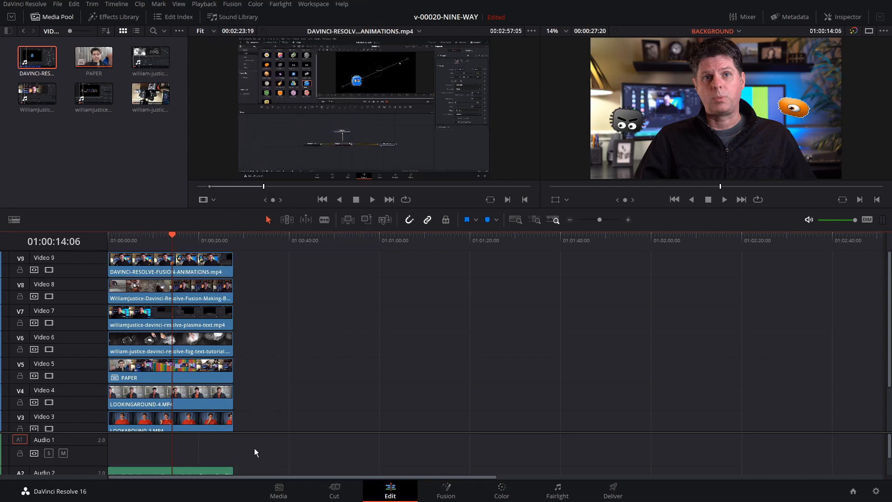
{"action": "left_click", "coordinate": [227, 470]}
{"action": "key", "text": "Delete"}
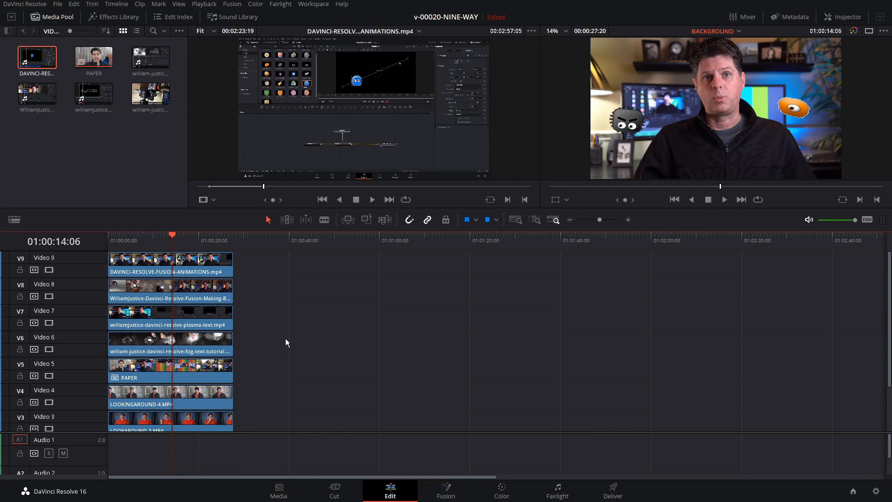
Step: Make more room for the nine video tracks and show the transform settings of the Video 9 clip
{"action": "scroll", "coordinate": [281, 338], "scroll_direction": "down", "scroll_amount": 3}
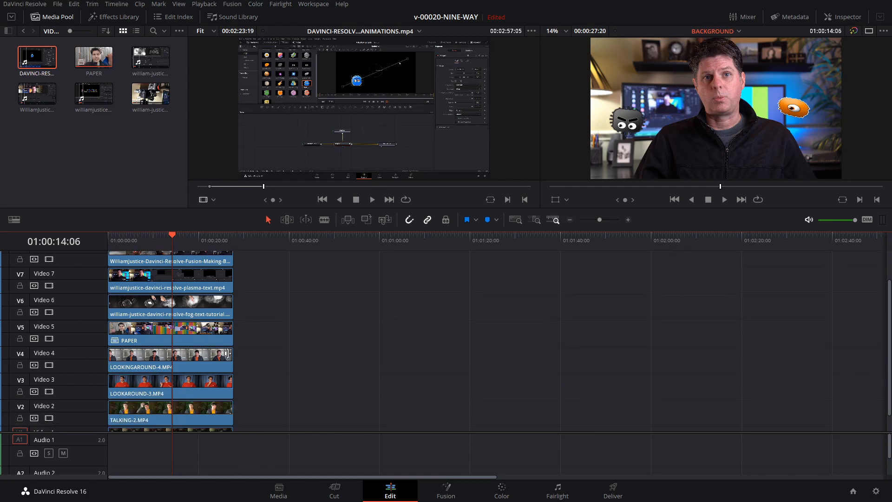
{"action": "scroll", "coordinate": [278, 435], "scroll_direction": "up", "scroll_amount": 1}
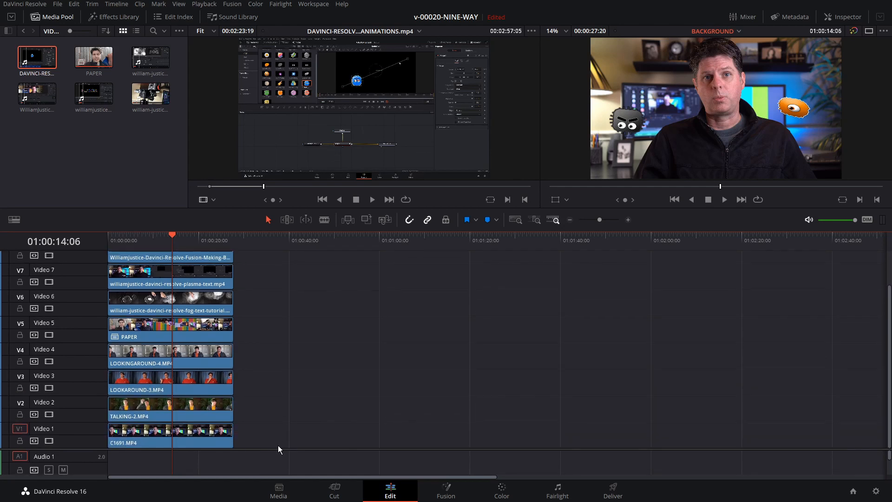
{"action": "left_click_drag", "start_coordinate": [319, 229], "coordinate": [322, 196]}
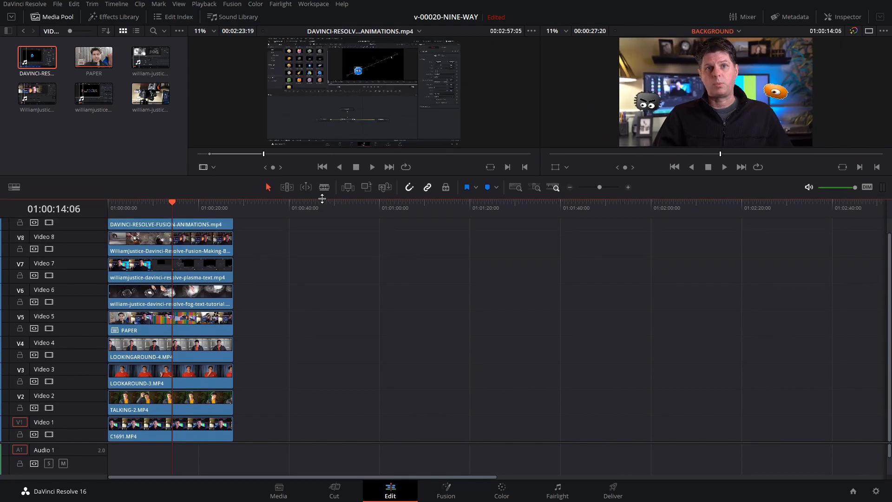
{"action": "scroll", "coordinate": [257, 325], "scroll_direction": "up", "scroll_amount": 1}
{"action": "scroll", "coordinate": [258, 324], "scroll_direction": "up", "scroll_amount": 1}
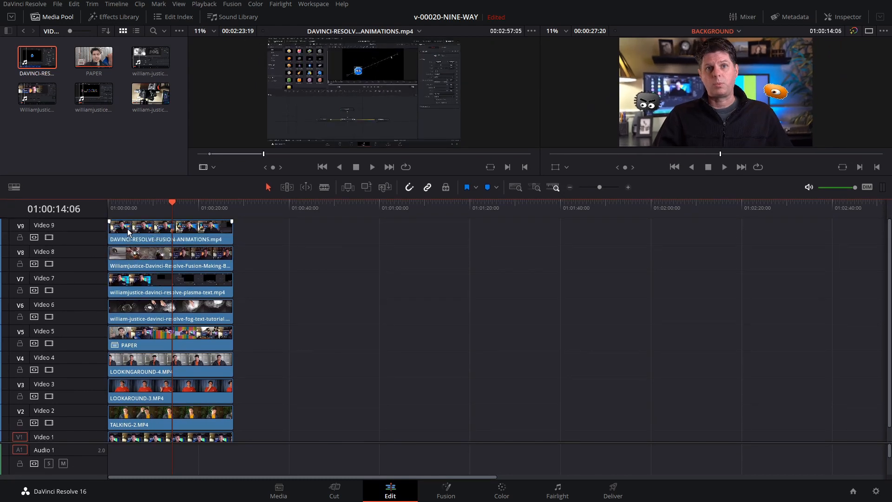
{"action": "left_click", "coordinate": [167, 228]}
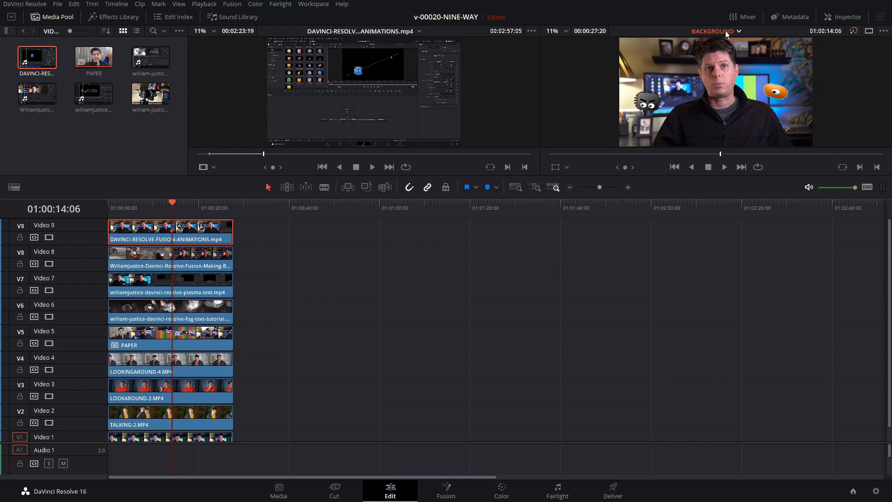
{"action": "left_click", "coordinate": [843, 16]}
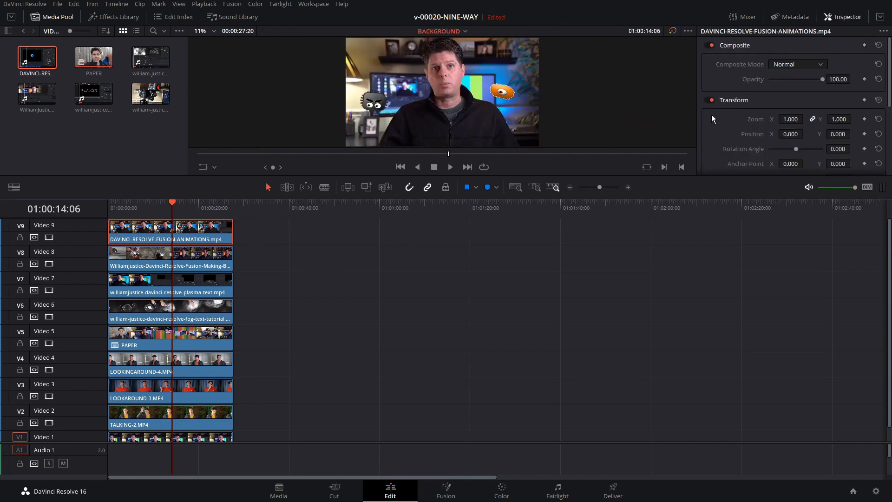
Step: Set the Zoom of the Video 9 clip to 0.320 on both axes and enlarge the viewer area
{"action": "left_click_drag", "start_coordinate": [789, 120], "coordinate": [811, 118]}
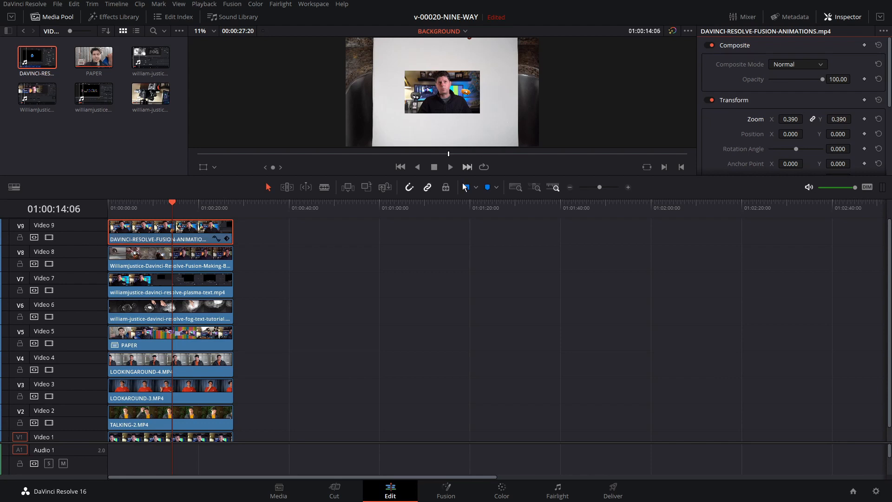
{"action": "key", "text": "ctrl+z"}
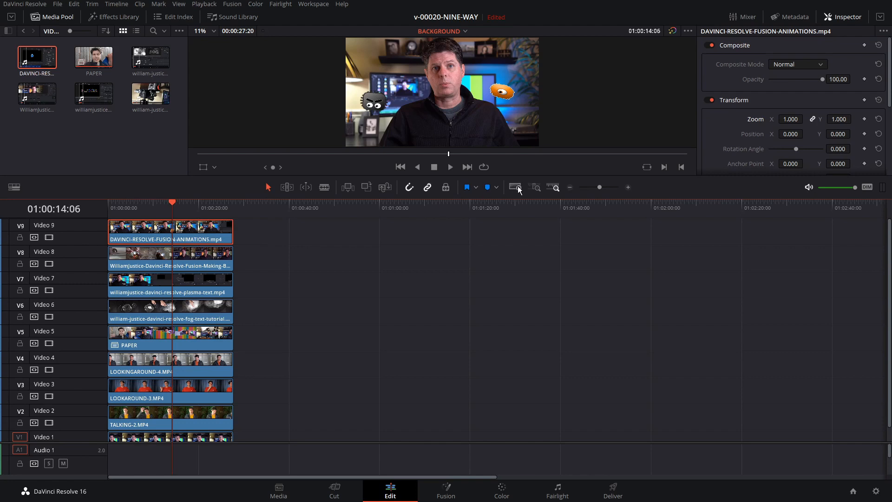
{"action": "left_click", "coordinate": [879, 20]}
{"action": "left_click", "coordinate": [790, 119]}
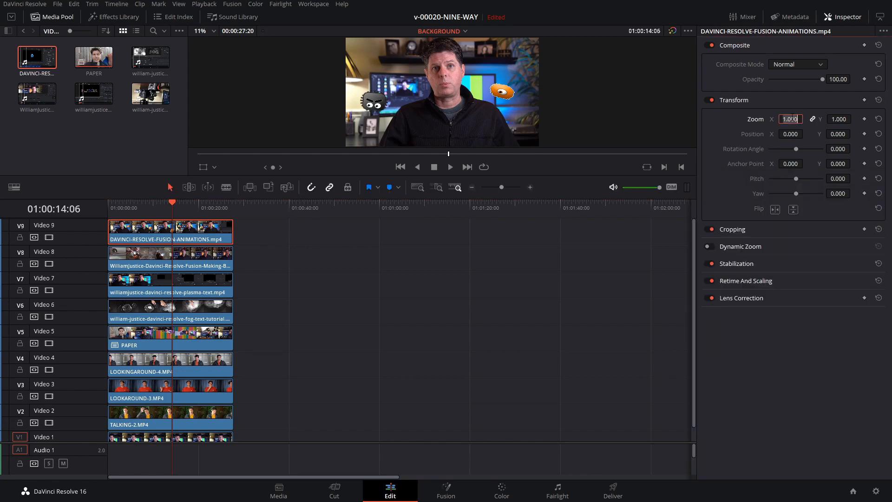
{"action": "key", "text": "BackSpace"}
{"action": "key", "text": "Return"}
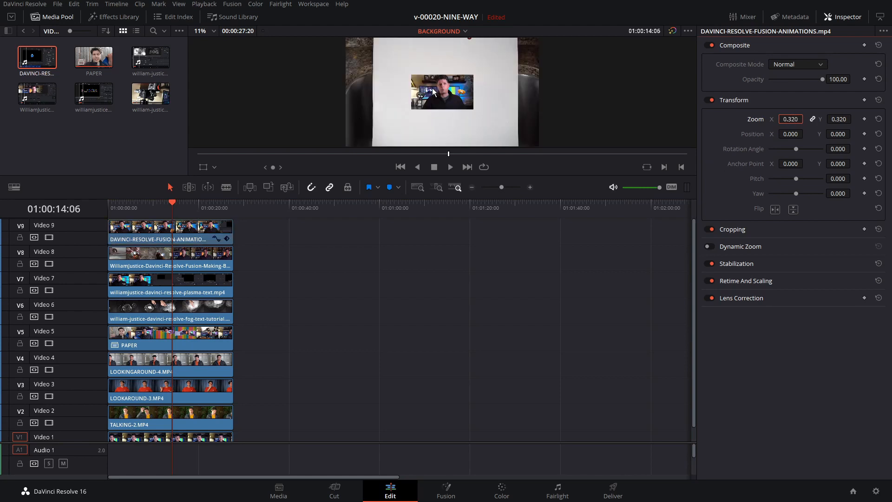
{"action": "left_click_drag", "start_coordinate": [481, 176], "coordinate": [484, 199]}
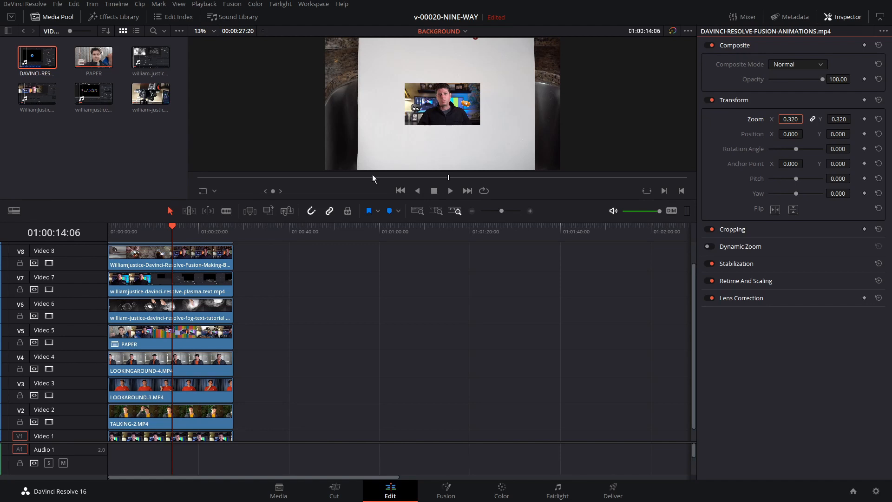
Step: Copy the scaled-down DAVINCI-RESOLVE-FUSION-ANIMATIONS.mp4 clip on Video 9
{"action": "scroll", "coordinate": [286, 274], "scroll_direction": "up", "scroll_amount": 2}
{"action": "right_click", "coordinate": [208, 256]}
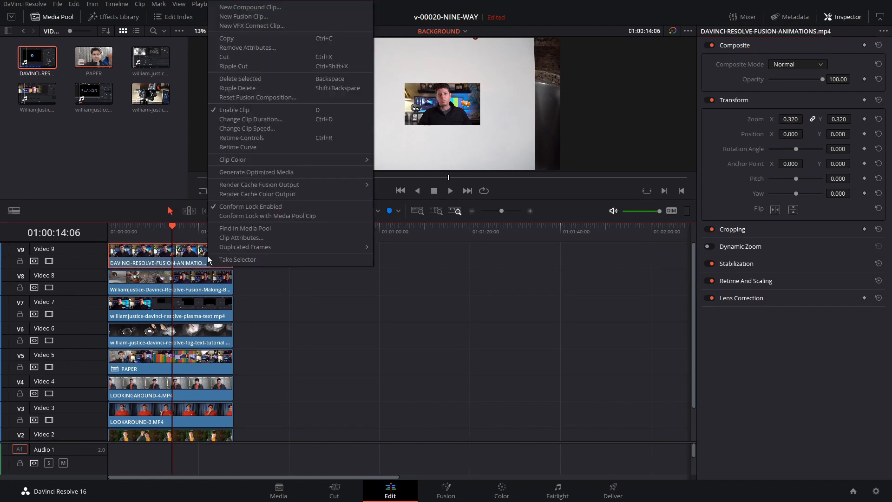
{"action": "left_click", "coordinate": [280, 40]}
Step: Paste the Zoom attribute of the Video 9 clip onto the eight clips on Video 8 through Video 1
{"action": "right_click", "coordinate": [194, 280]}
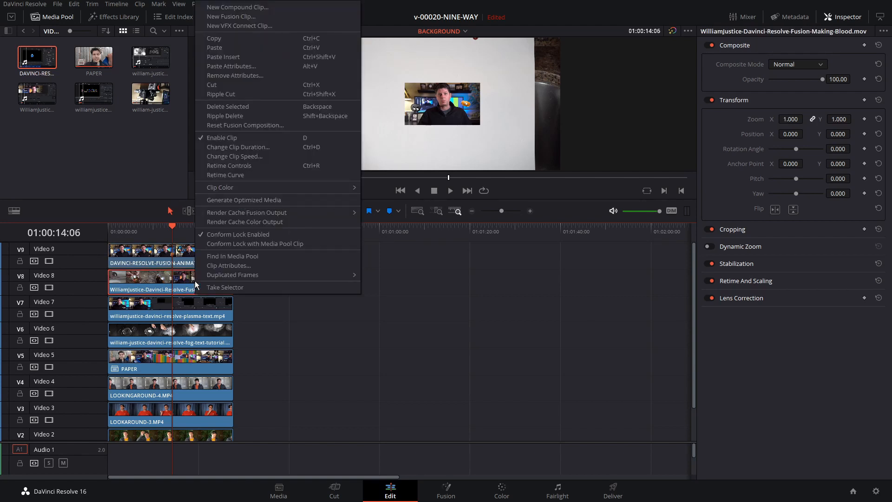
{"action": "left_click", "coordinate": [268, 358]}
{"action": "left_click", "coordinate": [205, 288]}
{"action": "scroll", "coordinate": [258, 309], "scroll_direction": "down", "scroll_amount": 2}
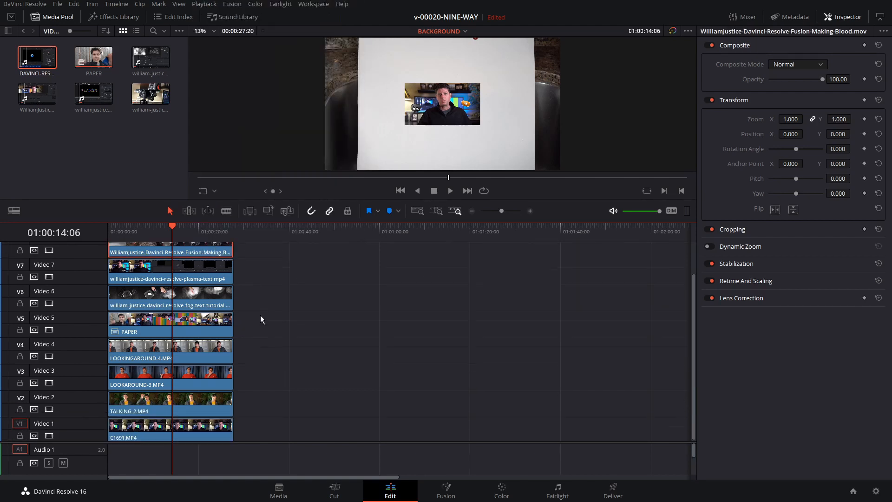
{"action": "left_click", "coordinate": [206, 421], "text": "shift"}
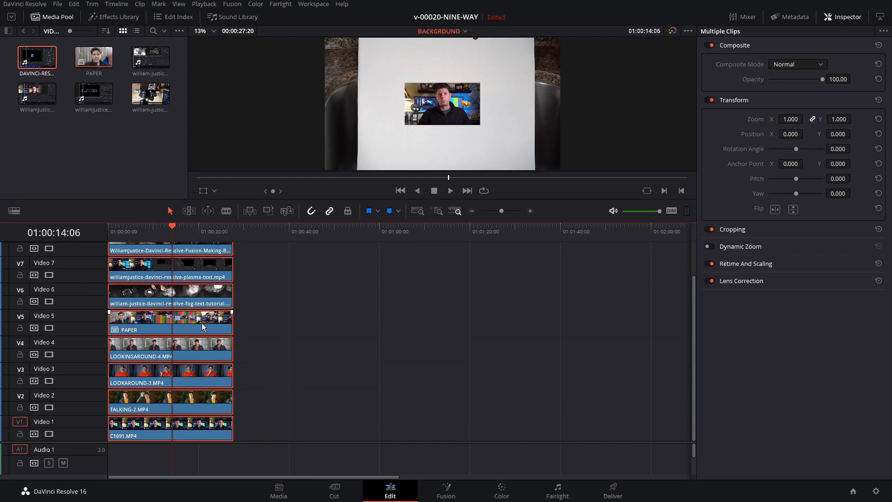
{"action": "scroll", "coordinate": [204, 327], "scroll_direction": "up", "scroll_amount": 2}
{"action": "right_click", "coordinate": [201, 278]}
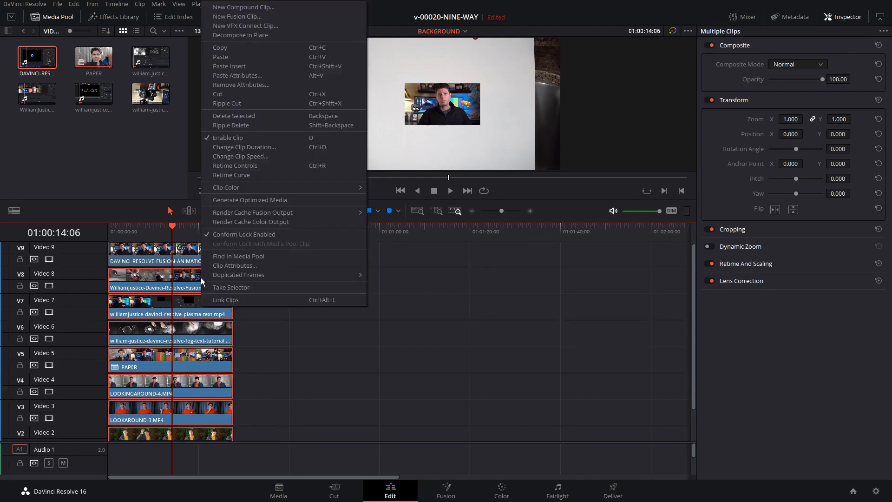
{"action": "left_click", "coordinate": [252, 75]}
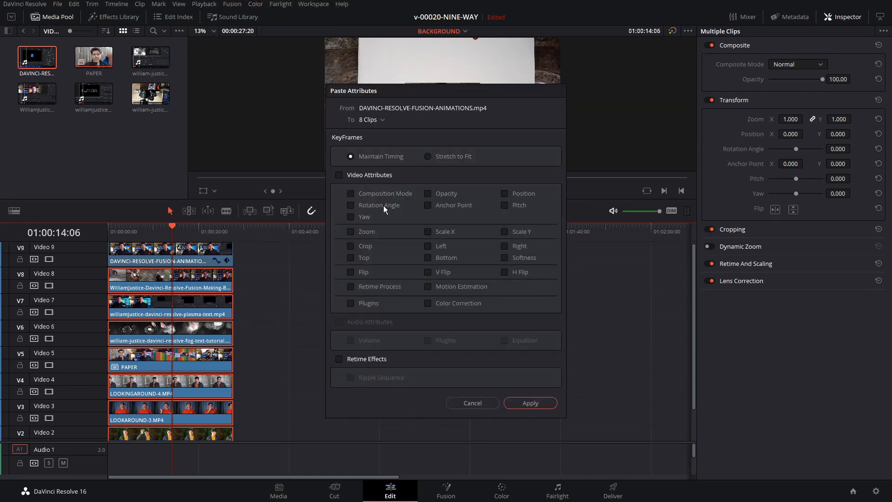
{"action": "left_click", "coordinate": [520, 403]}
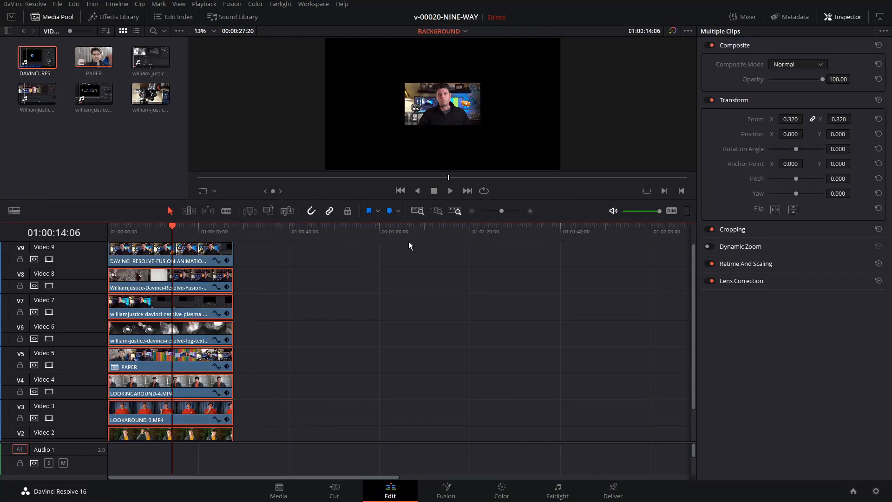
{"action": "left_click", "coordinate": [371, 319]}
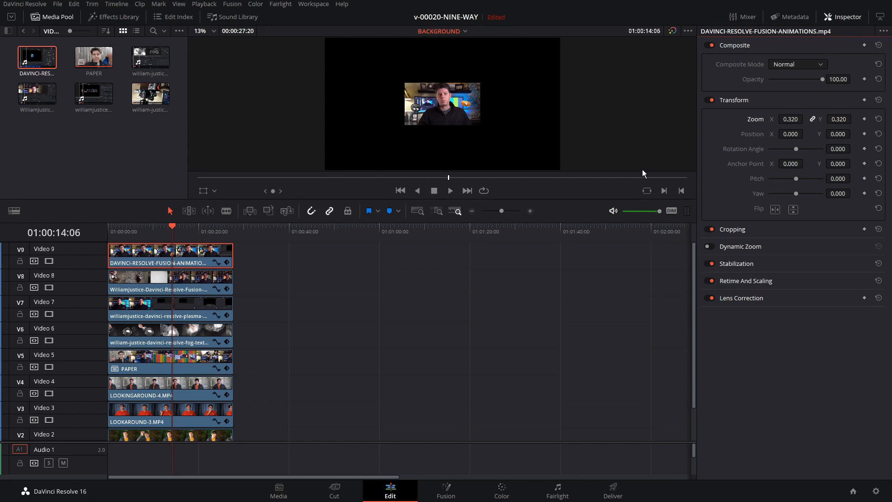
Step: Try shifting the Video 9 clip to a Position of about X -461, Y 29
{"action": "left_click_drag", "start_coordinate": [790, 134], "coordinate": [659, 134]}
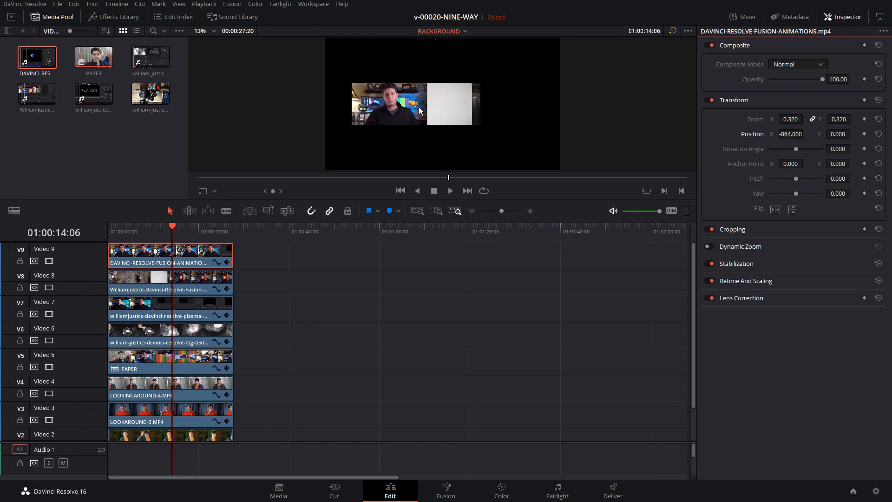
{"action": "mouse_move", "coordinate": [786, 134]}
{"action": "left_mouse_down"}
{"action": "mouse_move", "coordinate": [831, 134]}
{"action": "mouse_move", "coordinate": [788, 133]}
{"action": "left_mouse_up"}
{"action": "left_click_drag", "start_coordinate": [854, 133], "coordinate": [853, 133]}
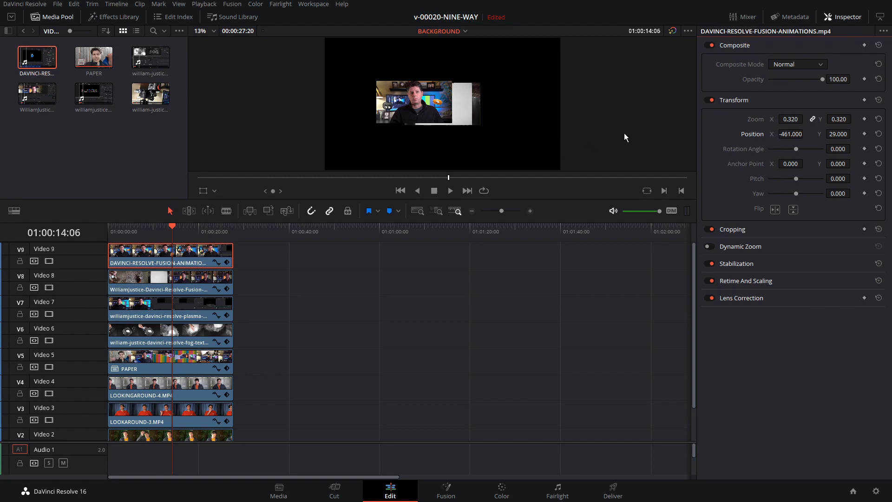
Step: Set the Position of the Video 9 clip to X -1260 and Y 720
{"action": "left_click", "coordinate": [790, 134]}
{"action": "type", "text": "-1260"}
{"action": "key", "text": "Return"}
{"action": "left_click", "coordinate": [834, 133]}
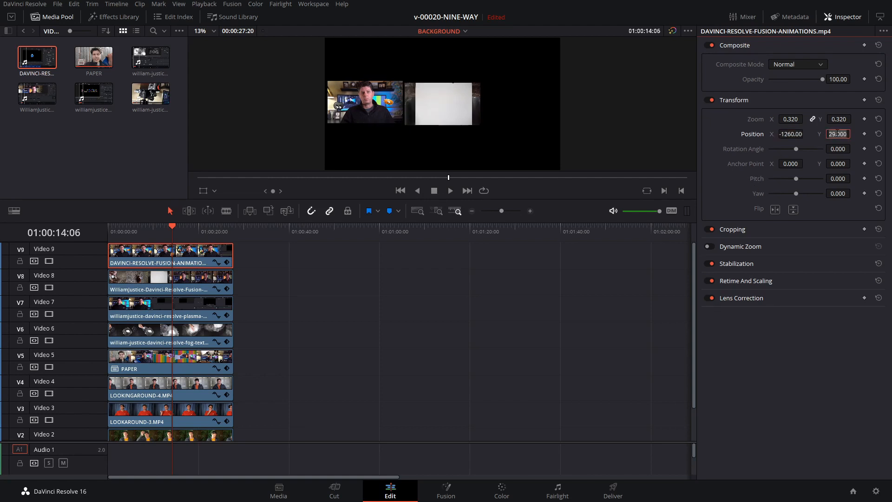
{"action": "type", "text": "720"}
{"action": "key", "text": "Return"}
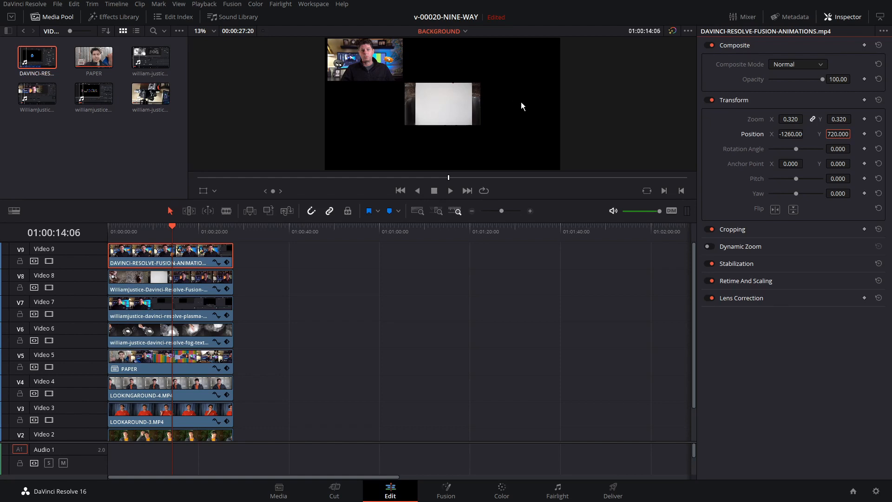
Step: Try Position Y 0 and X 1260 on the Video 9 clip, and undo both changes
{"action": "left_click", "coordinate": [839, 135]}
{"action": "type", "text": "0"}
{"action": "key", "text": "Return"}
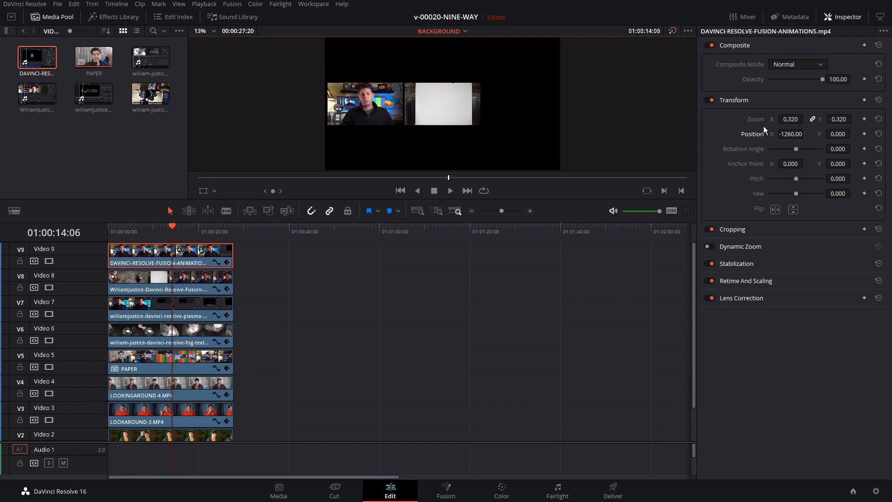
{"action": "double_click", "coordinate": [792, 134]}
{"action": "key", "text": "Left"}
{"action": "key", "text": "Delete"}
{"action": "key", "text": "Return"}
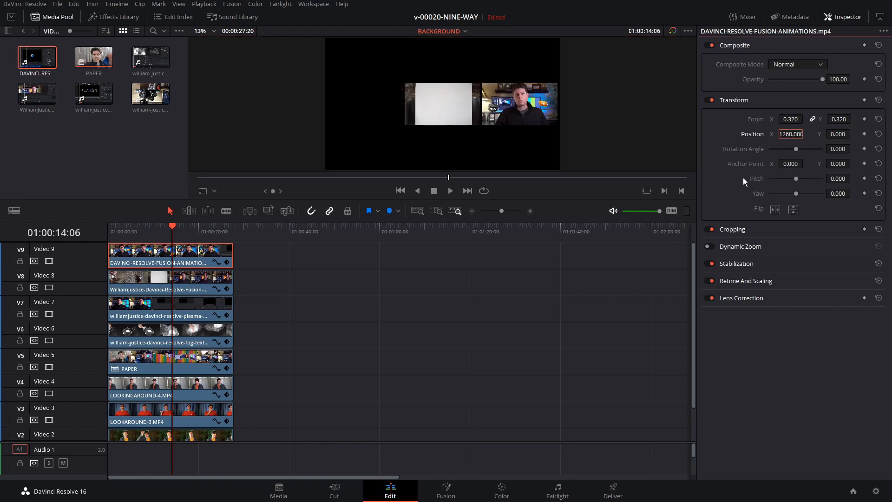
{"action": "key", "text": "ctrl+z"}
{"action": "key", "text": "ctrl+z"}
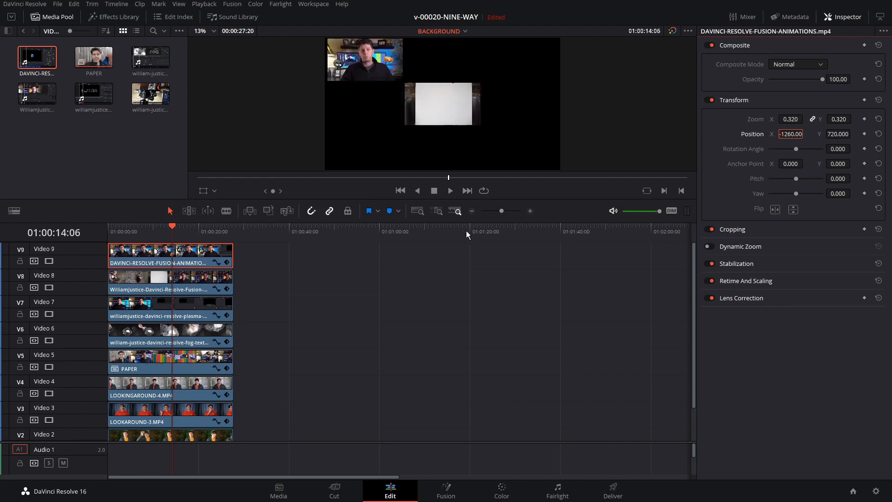
Step: Set the Position Y of the fusion blood clip on Video 8 to -720
{"action": "left_click", "coordinate": [186, 277]}
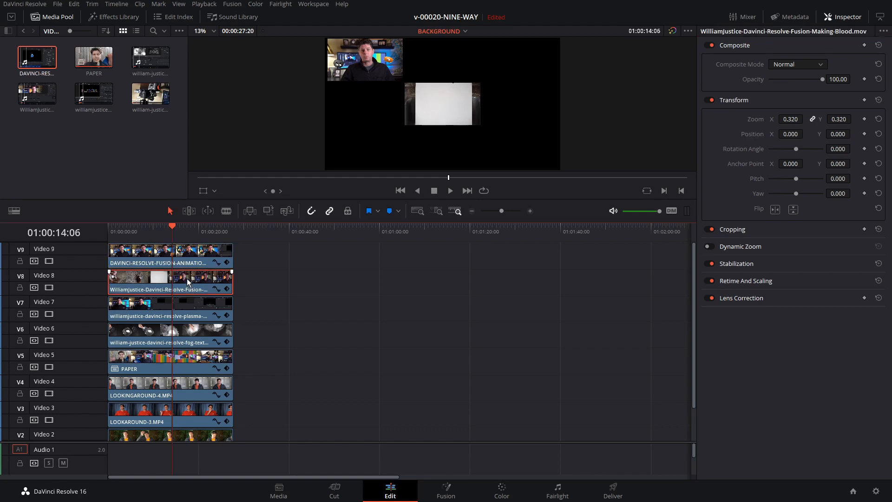
{"action": "double_click", "coordinate": [838, 134]}
{"action": "type", "text": "-720"}
{"action": "key", "text": "Return"}
Step: Set the Position of the plasma text clip on Video 7 to X -1260 and Y -720
{"action": "left_click", "coordinate": [188, 307]}
{"action": "left_click_drag", "start_coordinate": [172, 226], "coordinate": [121, 227]}
{"action": "double_click", "coordinate": [790, 134]}
{"action": "type", "text": "-1260"}
{"action": "key", "text": "Return"}
{"action": "double_click", "coordinate": [837, 134]}
{"action": "type", "text": "720"}
{"action": "key", "text": "Return"}
{"action": "type", "text": "-720"}
Step: Set the Position X of the fog text tutorial clip on Video 6 to 1260
{"action": "left_click", "coordinate": [187, 331]}
{"action": "double_click", "coordinate": [790, 134]}
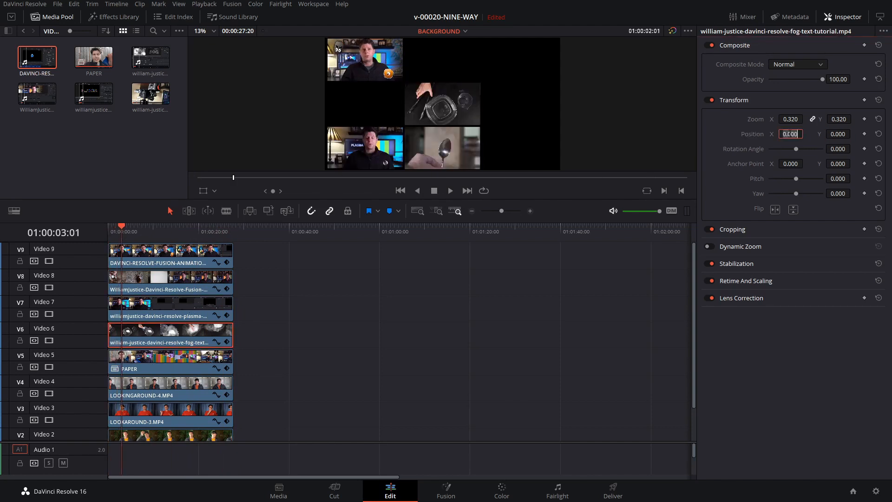
{"action": "type", "text": "1260"}
Step: Set the Position of the PAPER clip on Video 5 to X 1260 and Y 720
{"action": "left_click", "coordinate": [187, 358]}
{"action": "double_click", "coordinate": [790, 134]}
{"action": "type", "text": "1260"}
{"action": "double_click", "coordinate": [837, 134]}
{"action": "type", "text": "720"}
{"action": "key", "text": "Return"}
Step: Set the Position Y of the LOOKINGAROUND-4.MP4 clip on Video 4 to 720
{"action": "left_click", "coordinate": [188, 384]}
{"action": "double_click", "coordinate": [837, 134]}
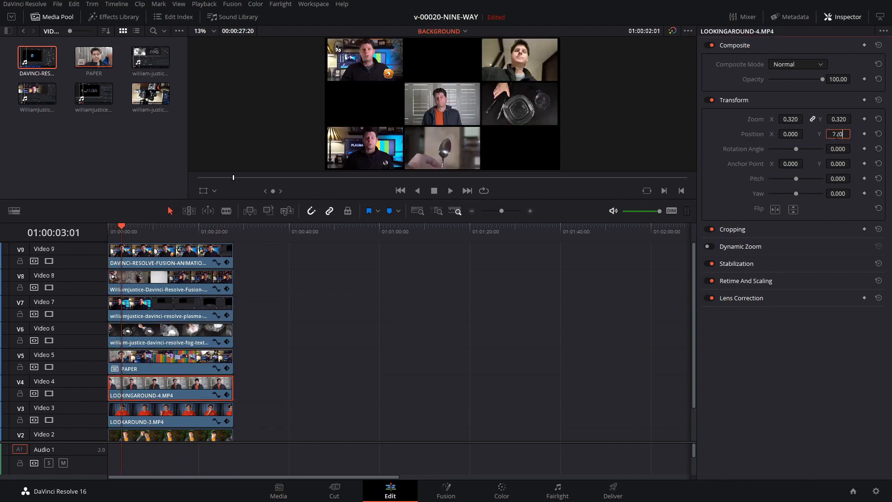
{"action": "type", "text": "720"}
Step: Set the Position of the LOOKAROUND-3.MP4 clip on Video 3 to Y -720 and X 1260
{"action": "left_click", "coordinate": [187, 410]}
{"action": "double_click", "coordinate": [837, 134]}
{"action": "type", "text": "-720"}
{"action": "key", "text": "Return"}
{"action": "double_click", "coordinate": [790, 133]}
{"action": "type", "text": "1260"}
{"action": "key", "text": "Return"}
Step: Set the Position X of the TALKING-2.MP4 clip on Video 2 to -1260 and scrub through the nine-way grid
{"action": "left_click", "coordinate": [188, 436]}
{"action": "double_click", "coordinate": [791, 134]}
{"action": "type", "text": "-1260"}
{"action": "key", "text": "Return"}
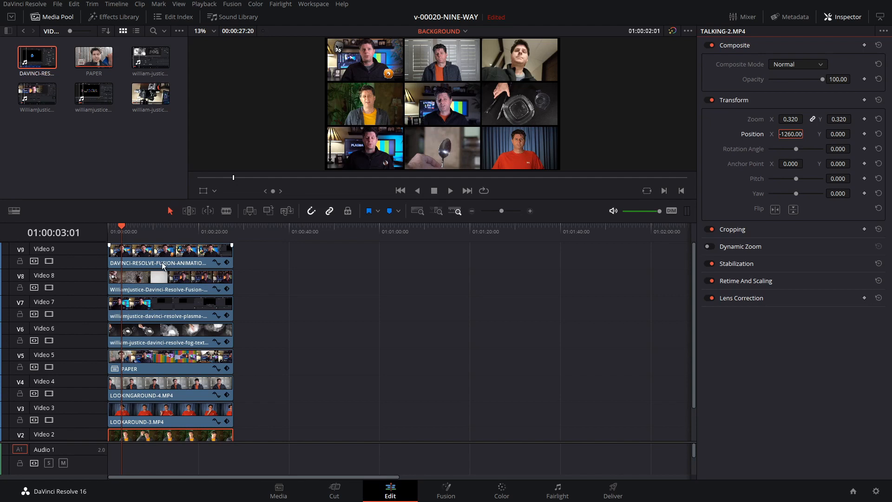
{"action": "left_click", "coordinate": [118, 230]}
{"action": "left_click_drag", "start_coordinate": [113, 229], "coordinate": [172, 232]}
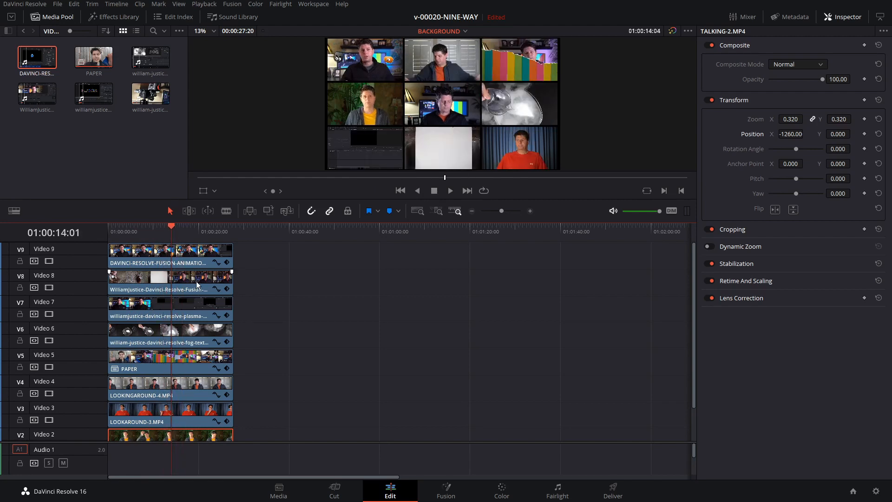
{"action": "mouse_move", "coordinate": [172, 231]}
{"action": "left_mouse_down"}
{"action": "mouse_move", "coordinate": [127, 230]}
{"action": "mouse_move", "coordinate": [168, 230]}
{"action": "left_mouse_up"}
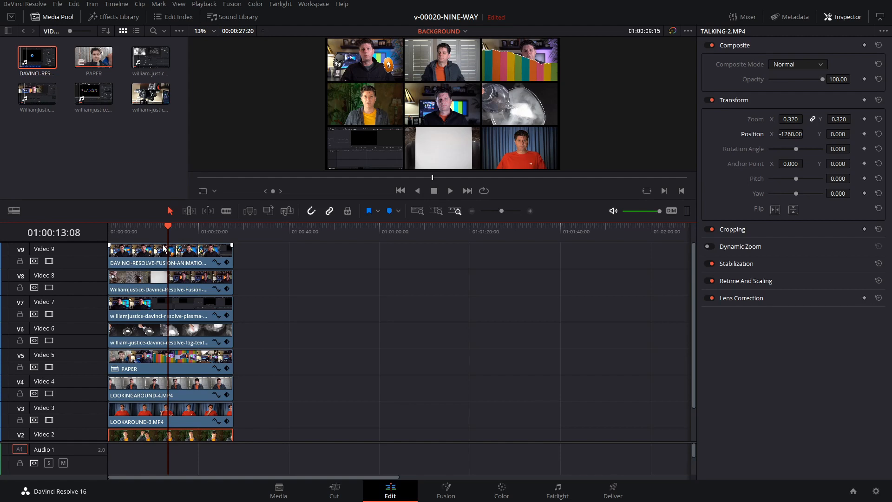
{"action": "left_click_drag", "start_coordinate": [166, 228], "coordinate": [145, 228]}
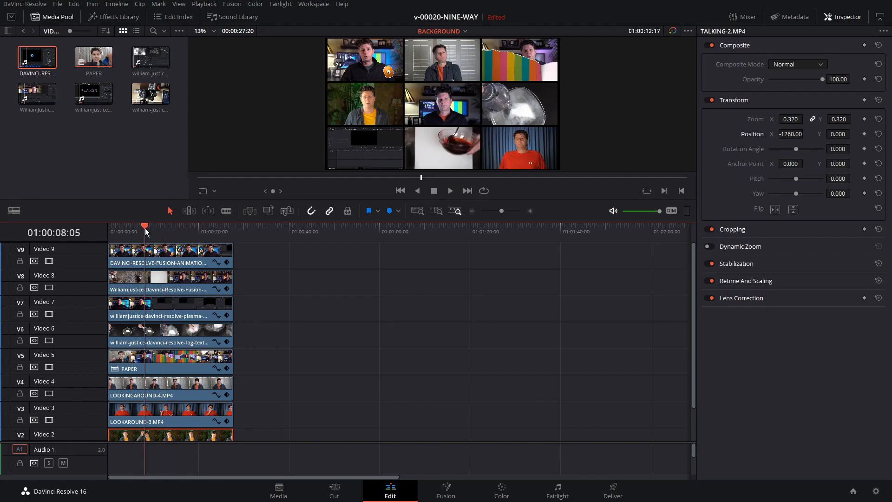
Step: Create an empty timeline named SEQUENCE in the GRID2 bin with a custom resolution of 3840 x 2160 Ultra HD
{"action": "left_click", "coordinate": [24, 30]}
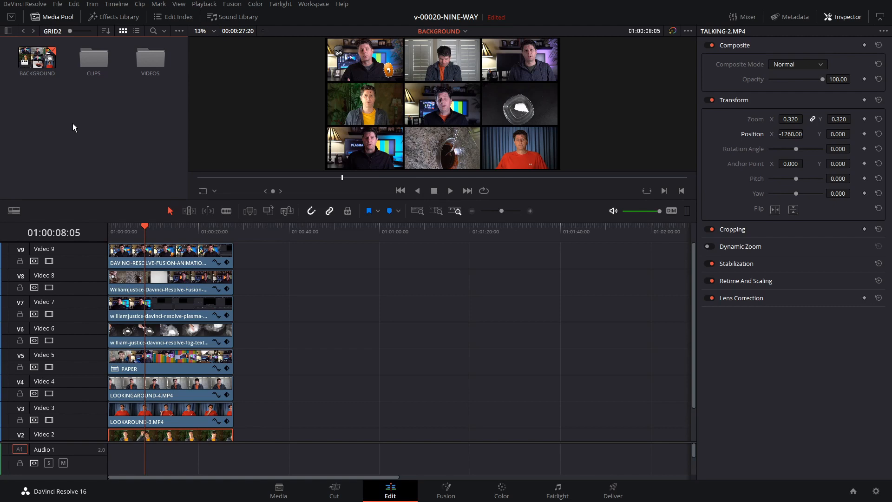
{"action": "right_click", "coordinate": [90, 115]}
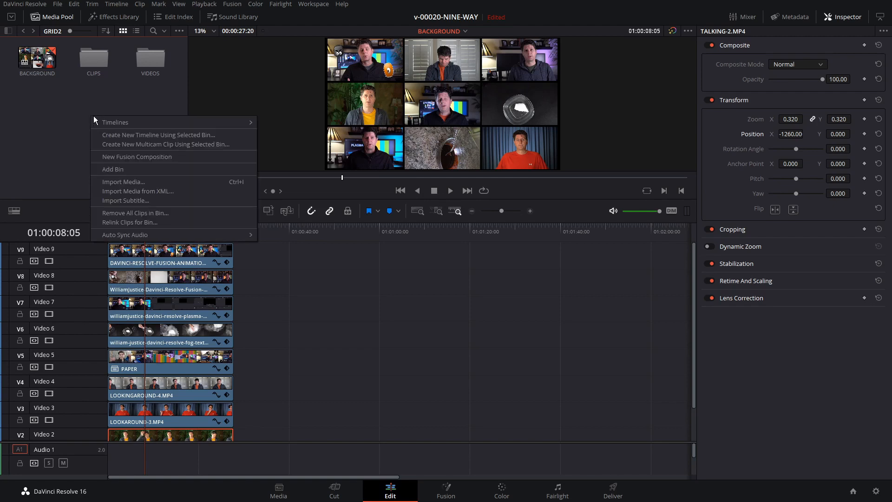
{"action": "mouse_move", "coordinate": [104, 122]}
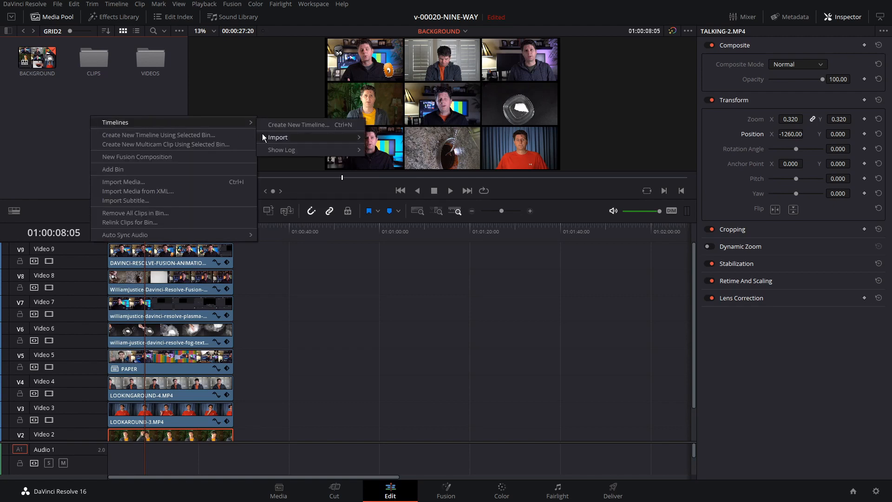
{"action": "left_click", "coordinate": [277, 126]}
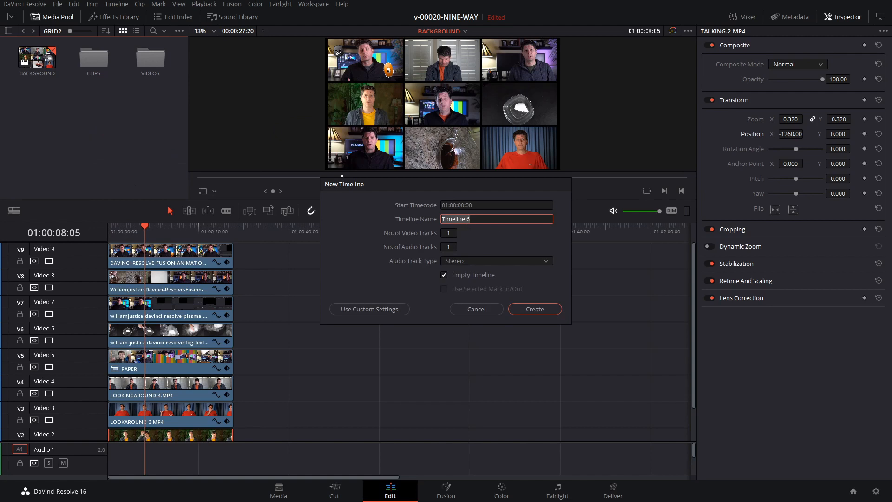
{"action": "type", "text": "SEQUENCE"}
{"action": "left_click", "coordinate": [392, 308]}
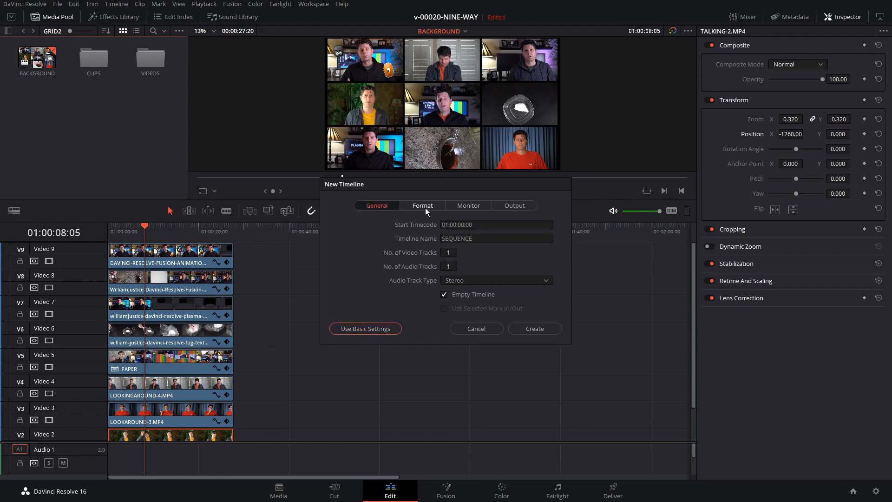
{"action": "left_click", "coordinate": [425, 208]}
{"action": "left_click", "coordinate": [487, 225]}
{"action": "left_click_drag", "start_coordinate": [529, 266], "coordinate": [529, 278]}
{"action": "left_click", "coordinate": [494, 296]}
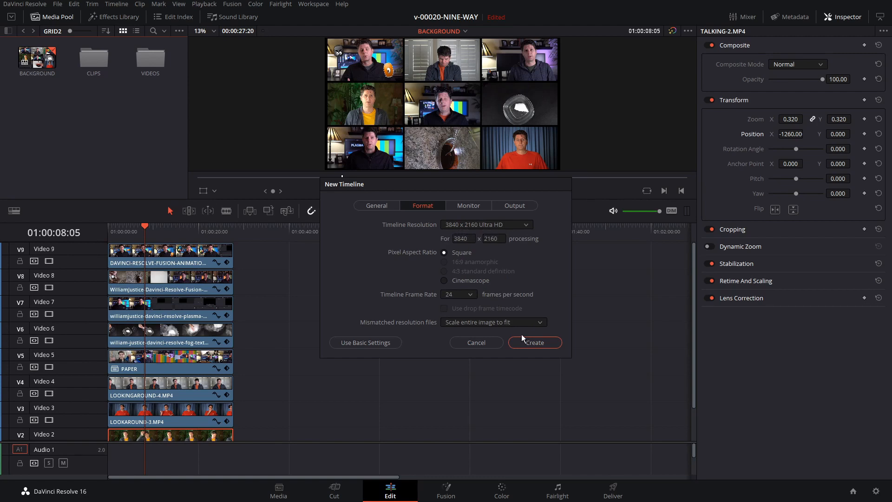
{"action": "left_click", "coordinate": [533, 343]}
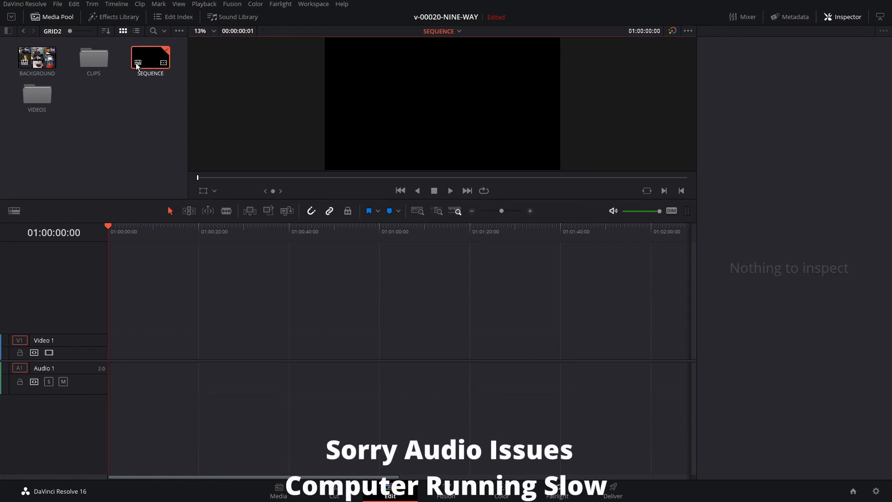
Step: Place the BACKGROUND timeline as a clip at the start of Video 1 in SEQUENCE and scrub through it
{"action": "left_click", "coordinate": [38, 57]}
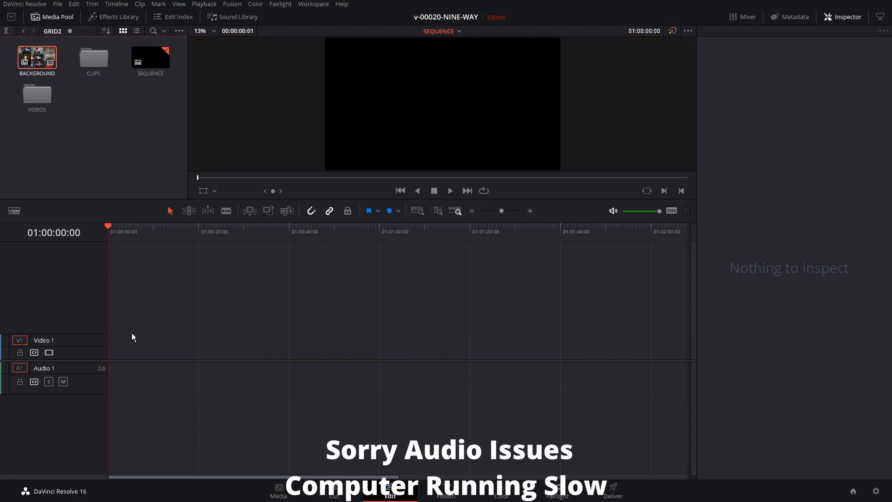
{"action": "left_click_drag", "start_coordinate": [132, 333], "coordinate": [129, 352]}
{"action": "left_click_drag", "start_coordinate": [129, 352], "coordinate": [190, 341]}
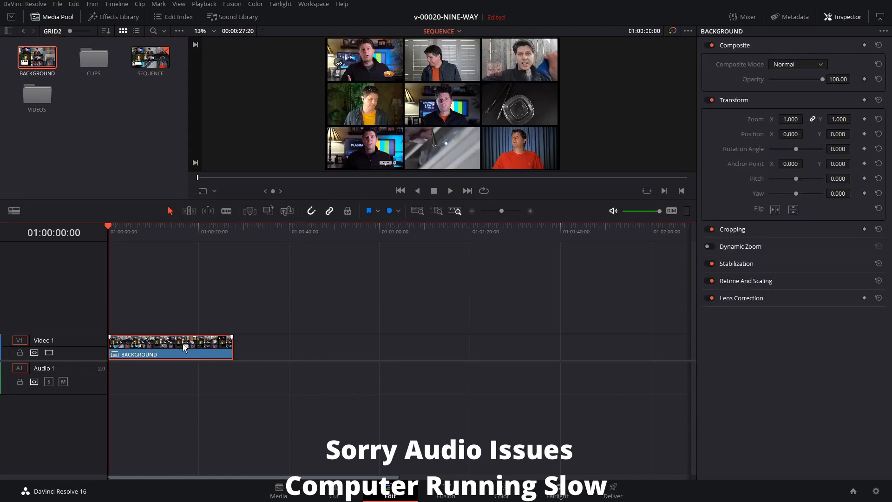
{"action": "left_click_drag", "start_coordinate": [130, 235], "coordinate": [185, 230]}
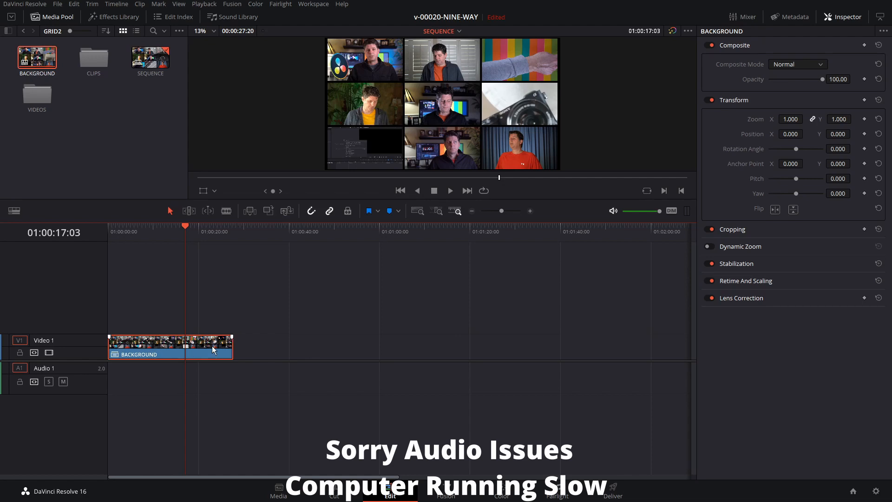
Step: Paste two copies of the BACKGROUND clip on Video 1 and butt them end to end after the original
{"action": "left_click", "coordinate": [272, 231]}
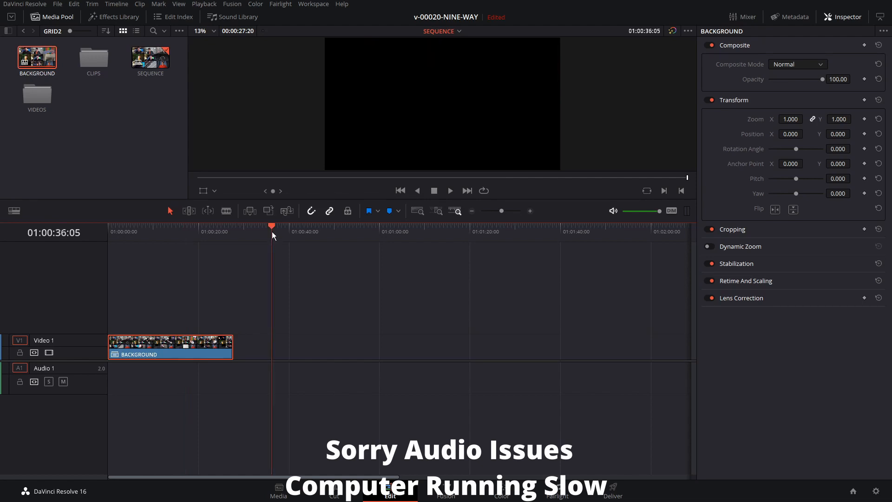
{"action": "key", "text": "ctrl+v"}
{"action": "left_click_drag", "start_coordinate": [328, 346], "coordinate": [295, 348]}
{"action": "left_click", "coordinate": [413, 234]}
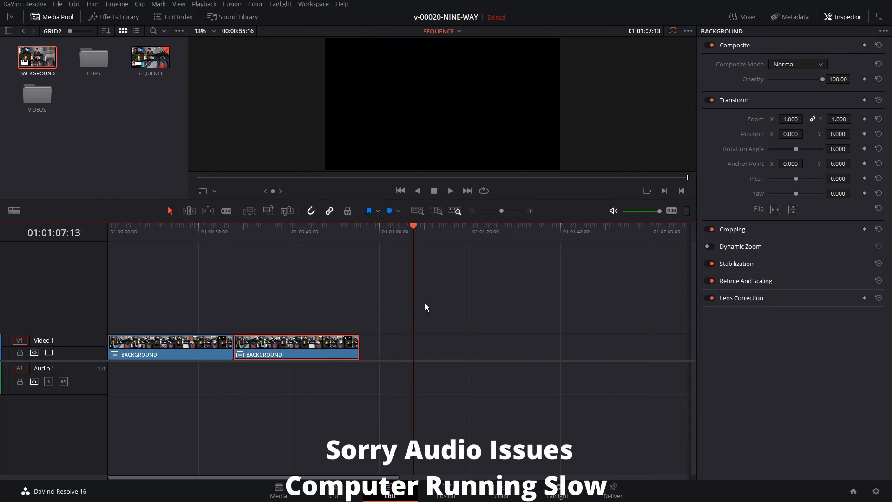
{"action": "key", "text": "ctrl+v"}
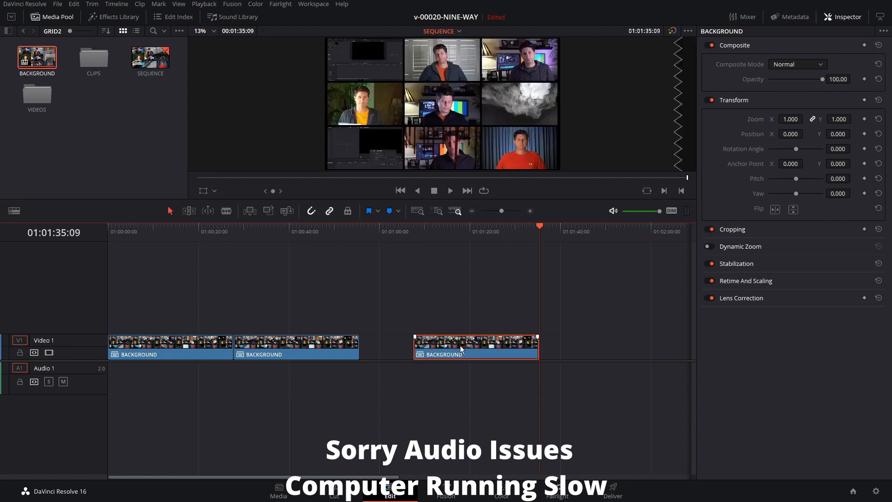
{"action": "left_click_drag", "start_coordinate": [460, 345], "coordinate": [413, 346]}
{"action": "left_click", "coordinate": [493, 236]}
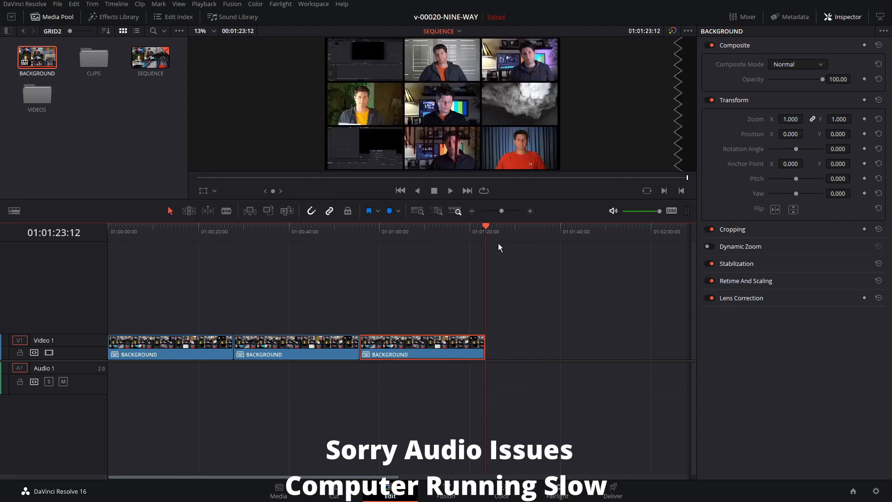
Step: Paste a fourth BACKGROUND copy at the end of Video 1, enlarge the viewer area and play across the first clip junction
{"action": "key", "text": "ctrl+v"}
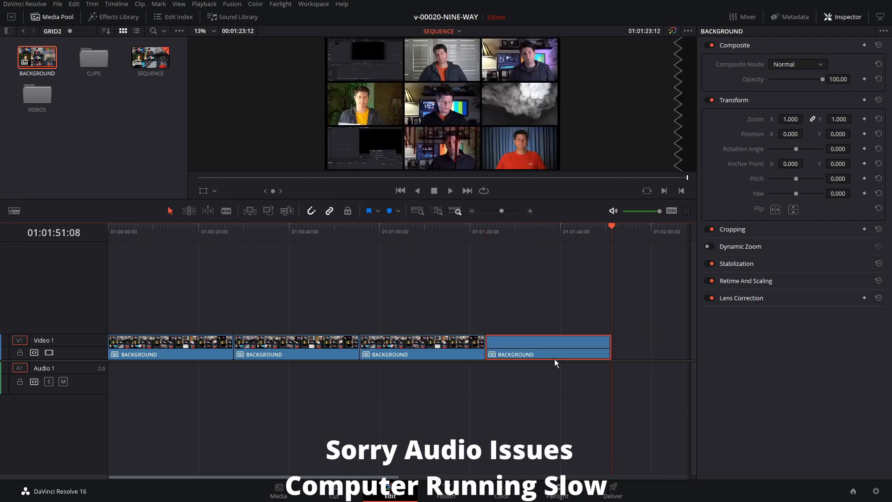
{"action": "left_click_drag", "start_coordinate": [272, 222], "coordinate": [269, 281]}
{"action": "left_click", "coordinate": [236, 289]}
{"action": "key", "text": "space"}
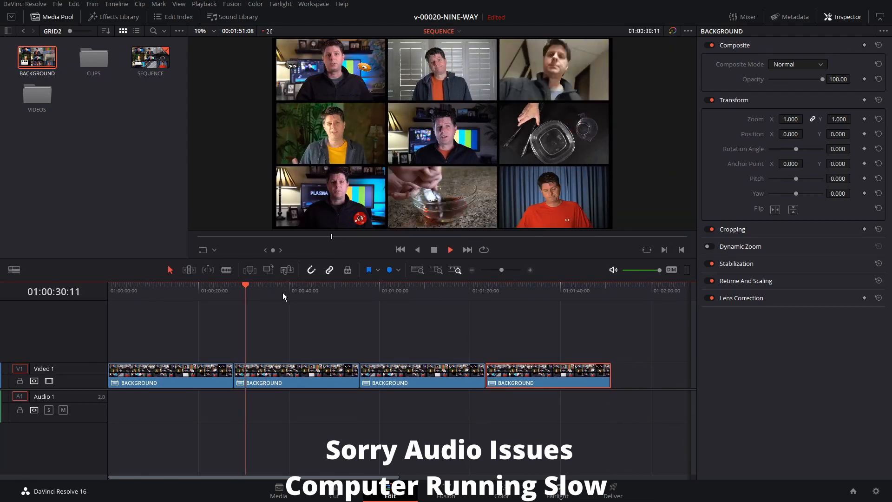
{"action": "key", "text": "space"}
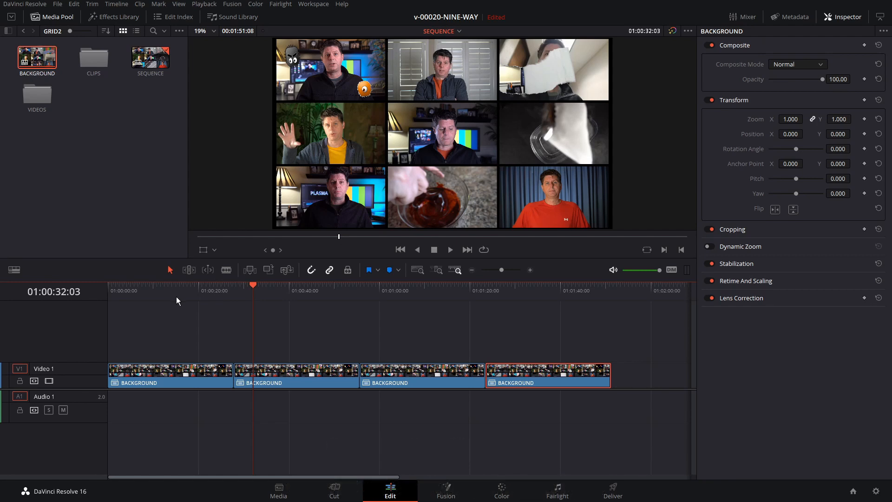
Step: Lower the opacity of all four BACKGROUND clips on Video 1 to 23.48 and scrub through the dimmed grid
{"action": "left_click", "coordinate": [191, 373]}
{"action": "left_click", "coordinate": [282, 381], "text": "ctrl"}
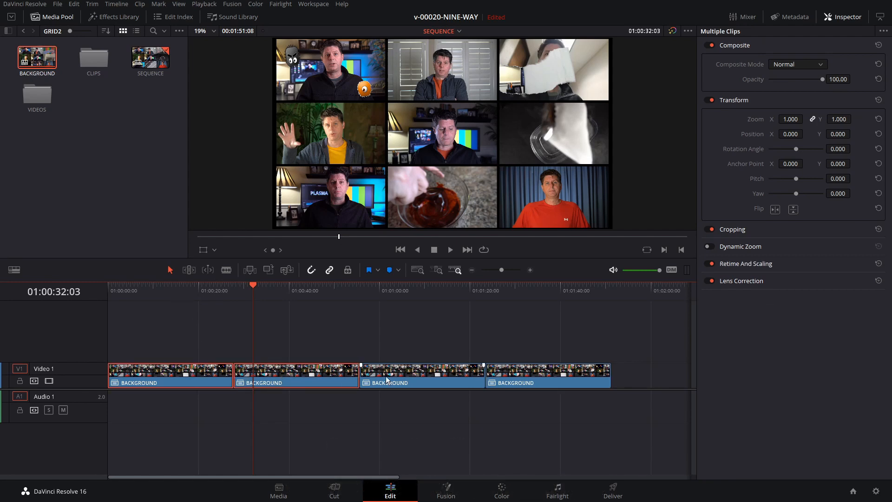
{"action": "left_click", "coordinate": [404, 381], "text": "ctrl"}
{"action": "left_click", "coordinate": [524, 374], "text": "ctrl"}
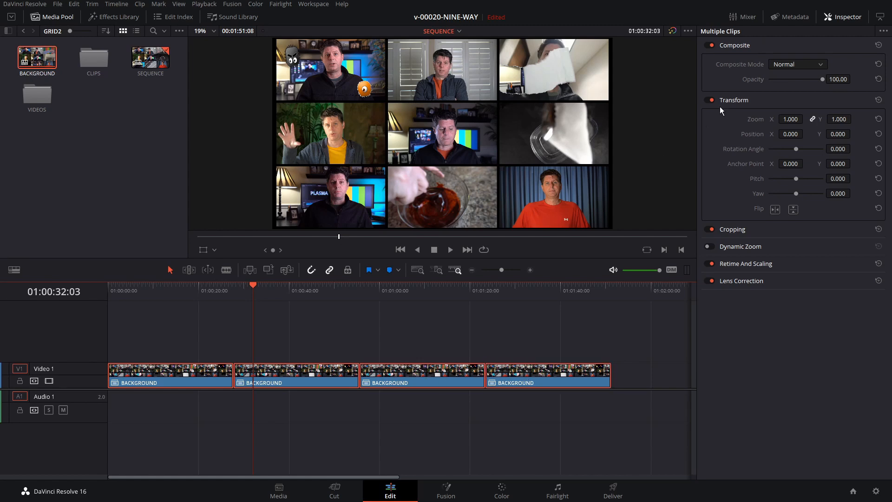
{"action": "left_click_drag", "start_coordinate": [821, 79], "coordinate": [782, 80]}
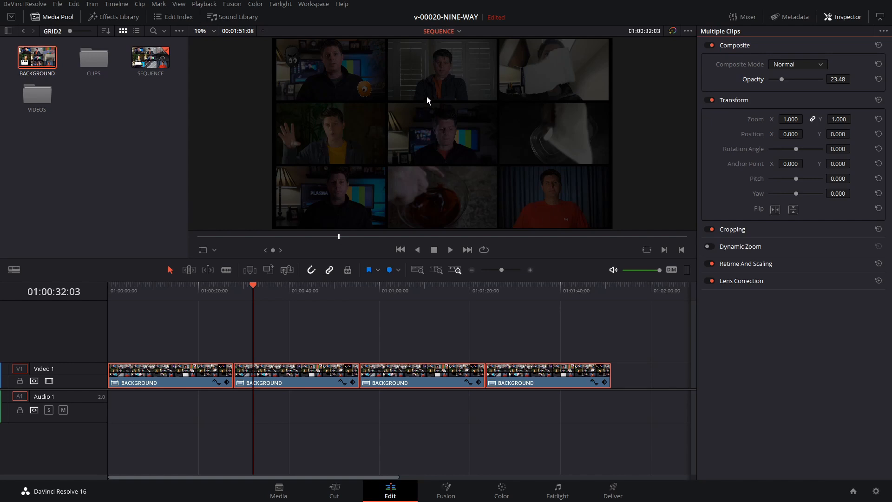
{"action": "left_click_drag", "start_coordinate": [247, 291], "coordinate": [178, 291]}
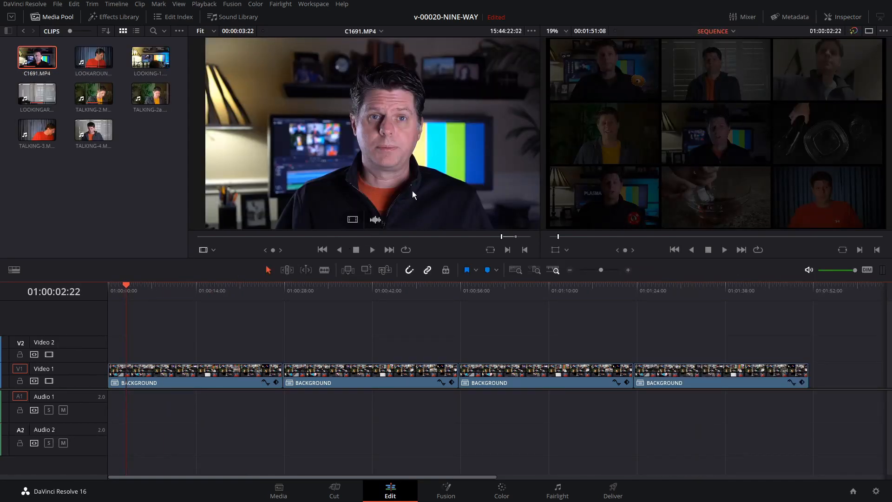
Step: Place the C1691.MP4 clip at the start of Video 2, above the first BACKGROUND clip, and play it back
{"action": "left_click_drag", "start_coordinate": [420, 185], "coordinate": [322, 317]}
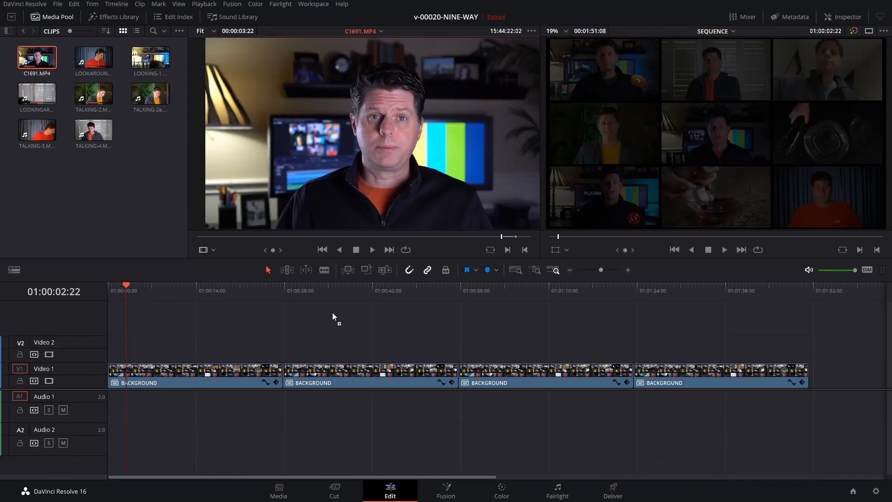
{"action": "left_click_drag", "start_coordinate": [378, 248], "coordinate": [398, 204]}
{"action": "left_click_drag", "start_coordinate": [419, 153], "coordinate": [116, 347]}
{"action": "left_click_drag", "start_coordinate": [119, 284], "coordinate": [113, 289]}
{"action": "key", "text": "space"}
{"action": "key", "text": "space"}
{"action": "left_click_drag", "start_coordinate": [123, 285], "coordinate": [112, 286]}
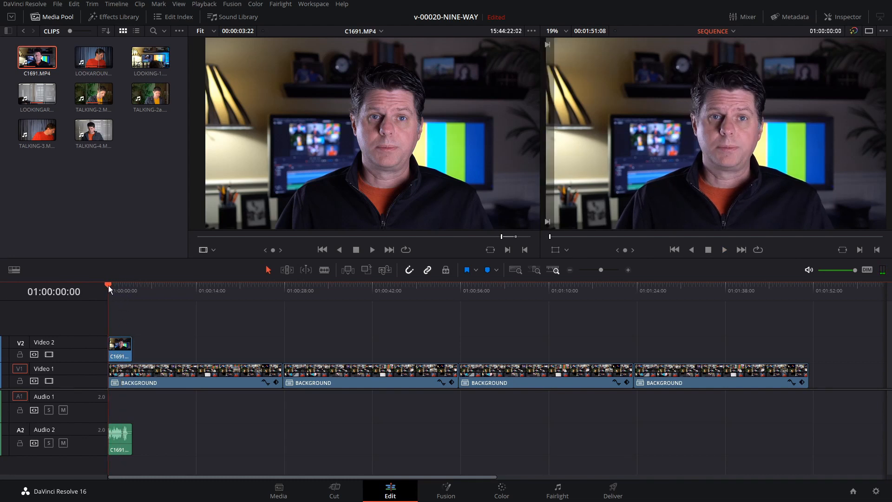
{"action": "left_click", "coordinate": [122, 288]}
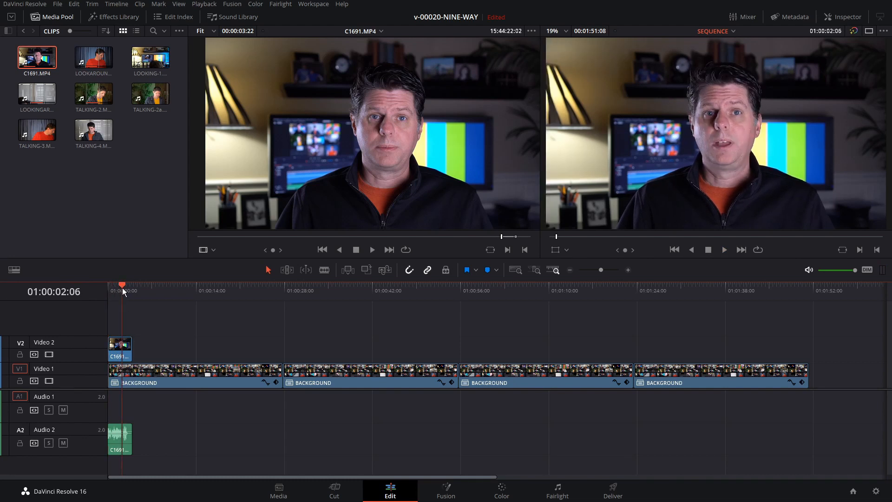
Step: Set the Zoom of the C1691.MP4 clip on Video 2 to 0.320 and scrub through it in the centre cell
{"action": "left_click", "coordinate": [119, 349]}
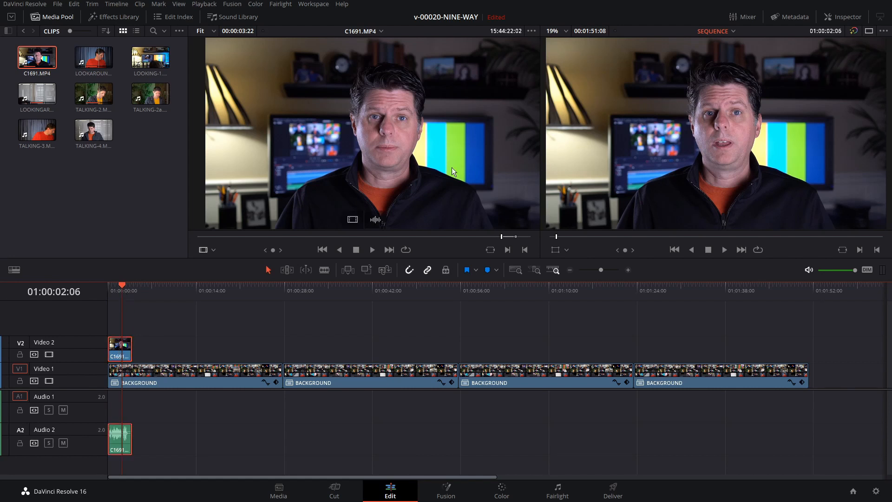
{"action": "left_click", "coordinate": [851, 18]}
{"action": "left_click", "coordinate": [799, 137]}
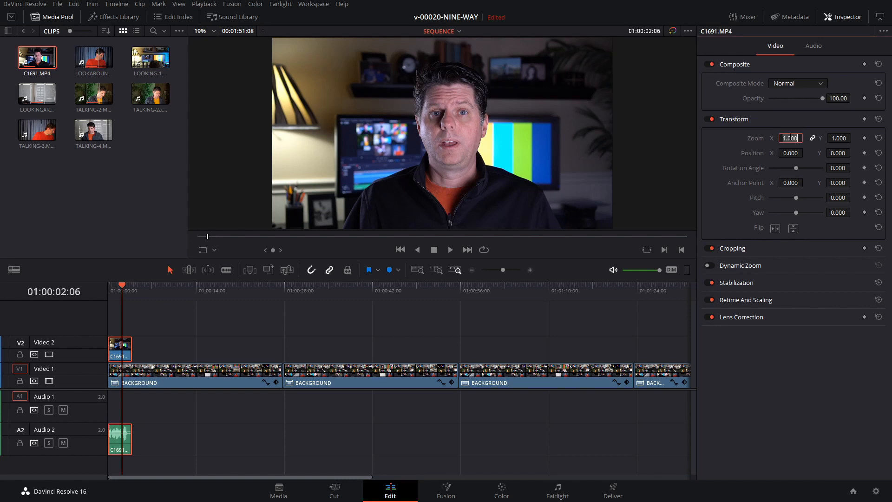
{"action": "type", "text": "0.32"}
{"action": "key", "text": "Return"}
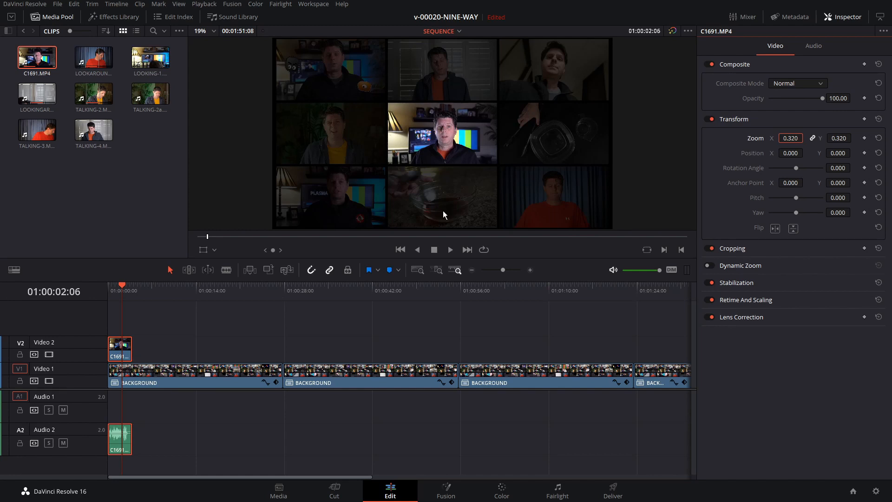
{"action": "left_click_drag", "start_coordinate": [123, 287], "coordinate": [111, 288]}
{"action": "key", "text": "Down"}
{"action": "left_click", "coordinate": [124, 288]}
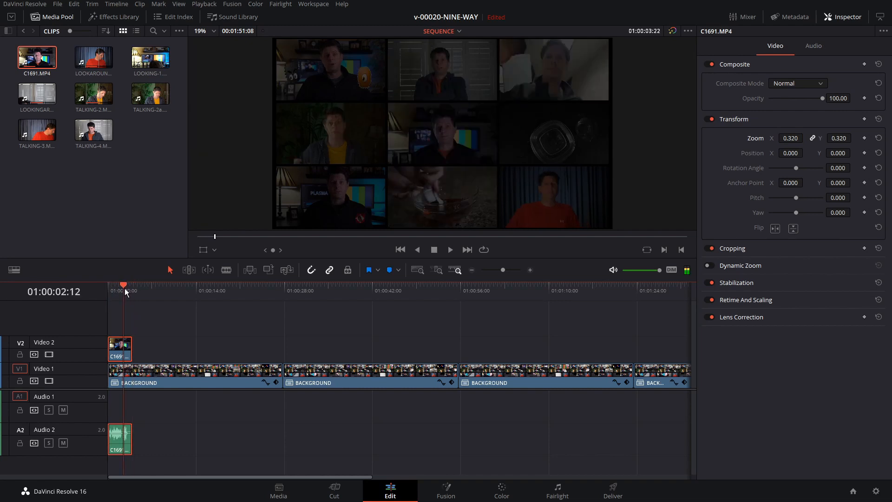
Step: Mark a 6:14 range of TALKING-2.MP4 ending at 15:31:27:01 and place it on Video 3 where the C1691.MP4 clip ends
{"action": "left_click_drag", "start_coordinate": [126, 284], "coordinate": [130, 286]}
{"action": "double_click", "coordinate": [93, 96]}
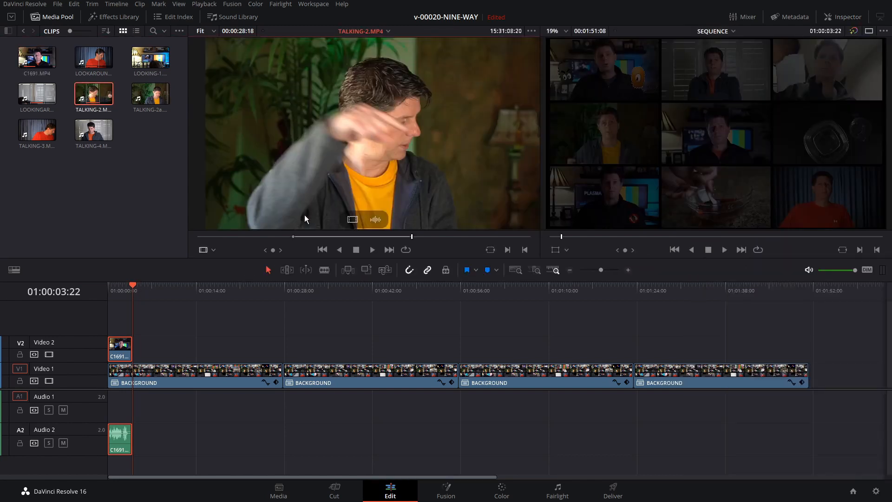
{"action": "left_click_drag", "start_coordinate": [372, 236], "coordinate": [414, 239]}
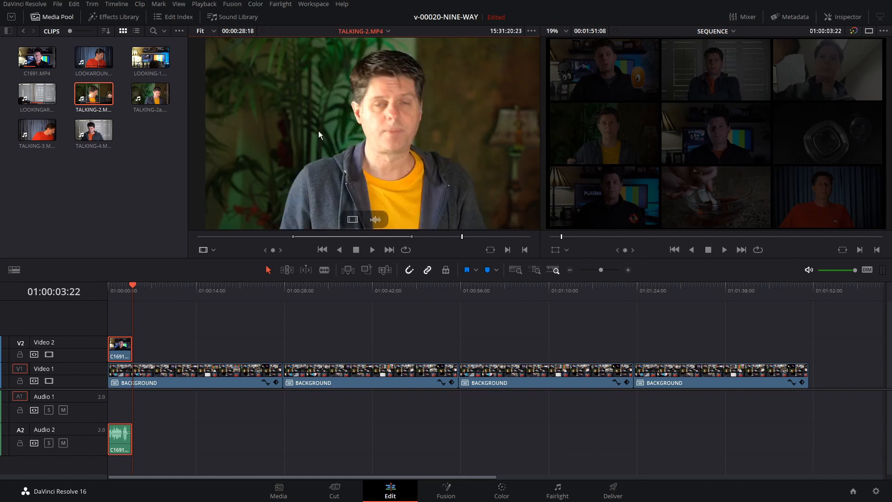
{"action": "left_click", "coordinate": [461, 235]}
{"action": "key", "text": "i"}
{"action": "left_click_drag", "start_coordinate": [461, 236], "coordinate": [488, 238]}
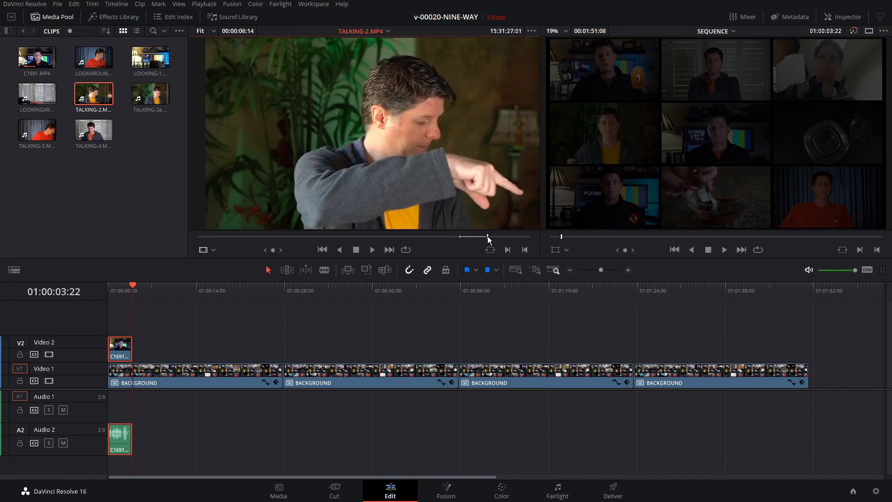
{"action": "left_click_drag", "start_coordinate": [457, 177], "coordinate": [131, 333]}
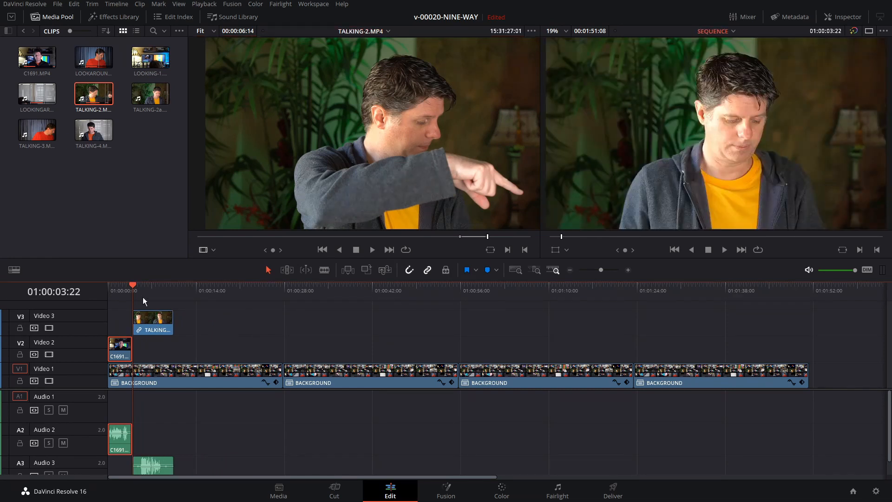
Step: Shift the TALKING-2.MP4 clip on Video 3 slightly earlier so it overlaps the end of the C1691.MP4 clip
{"action": "left_click_drag", "start_coordinate": [133, 291], "coordinate": [123, 291]}
{"action": "left_click", "coordinate": [152, 320]}
{"action": "left_click_drag", "start_coordinate": [152, 320], "coordinate": [150, 320]}
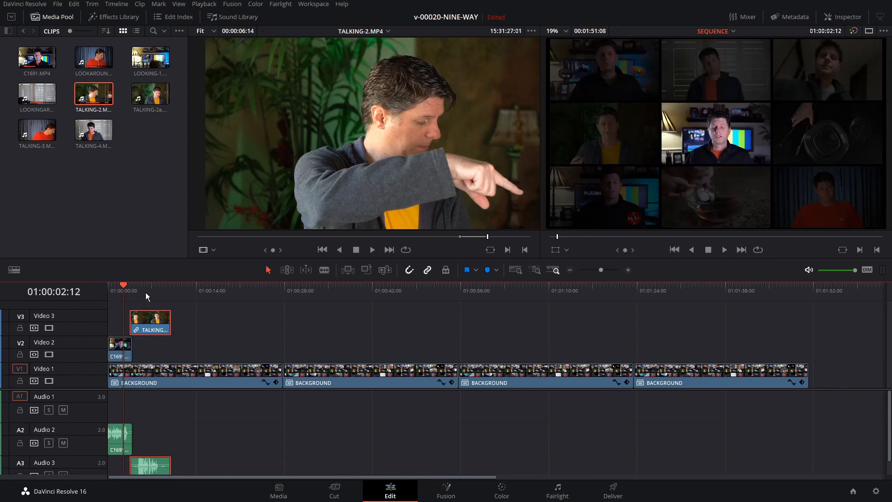
{"action": "left_click", "coordinate": [146, 292]}
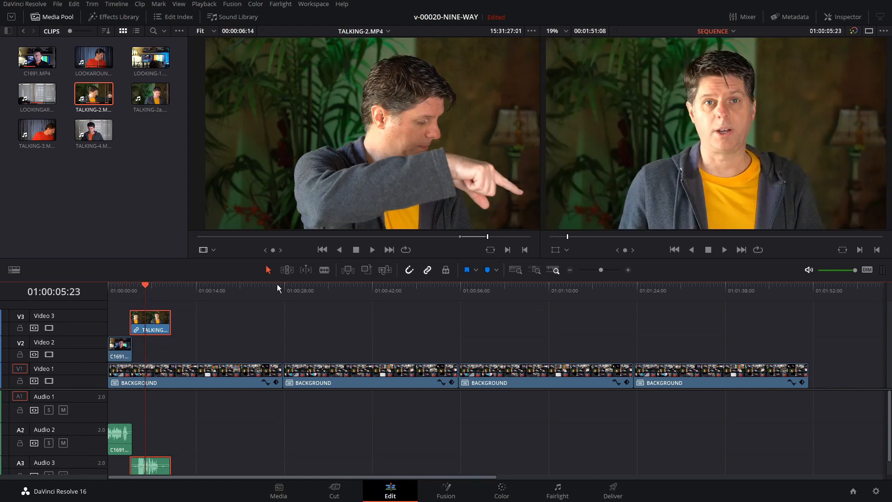
Step: Set the TALKING-2.MP4 clip's Zoom to 0.320 and Position X to -1260, and play through the overlap
{"action": "left_click", "coordinate": [848, 17]}
{"action": "left_click", "coordinate": [792, 138]}
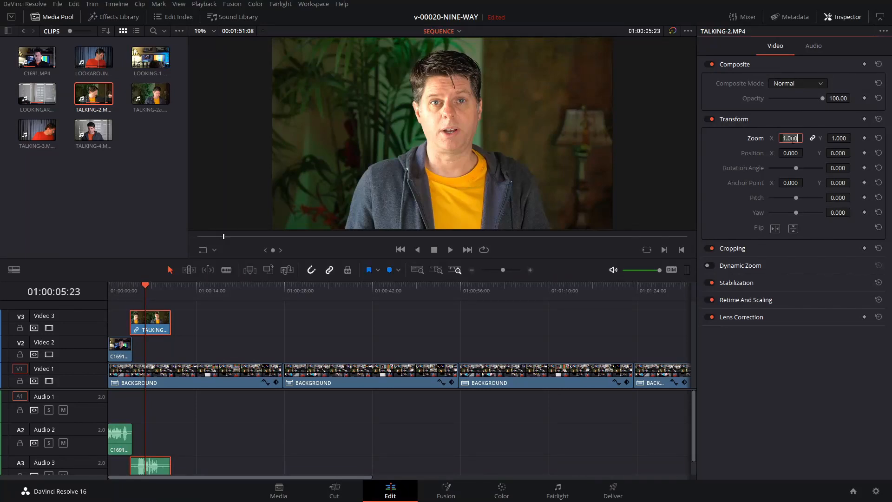
{"action": "type", "text": ".32"}
{"action": "key", "text": "Return"}
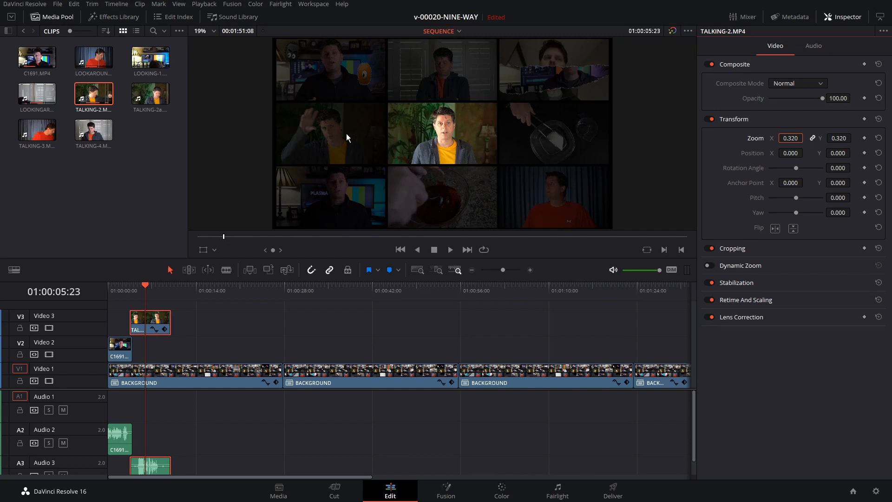
{"action": "left_click", "coordinate": [792, 155]}
{"action": "type", "text": "-1230"}
{"action": "key", "text": "Return"}
{"action": "left_click", "coordinate": [116, 292]}
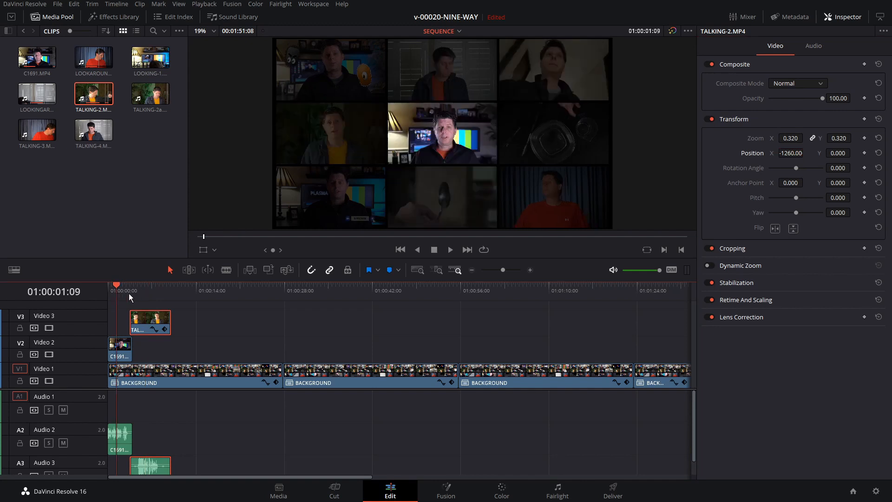
{"action": "key", "text": "space"}
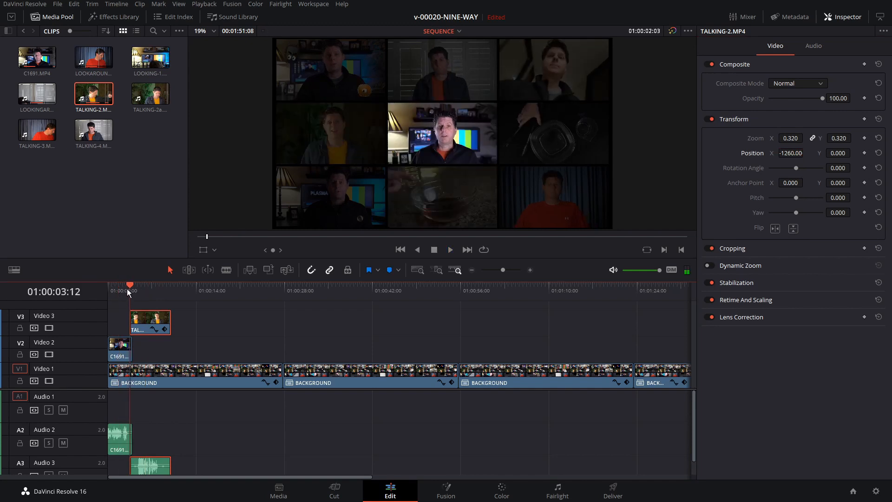
{"action": "left_click", "coordinate": [162, 292]}
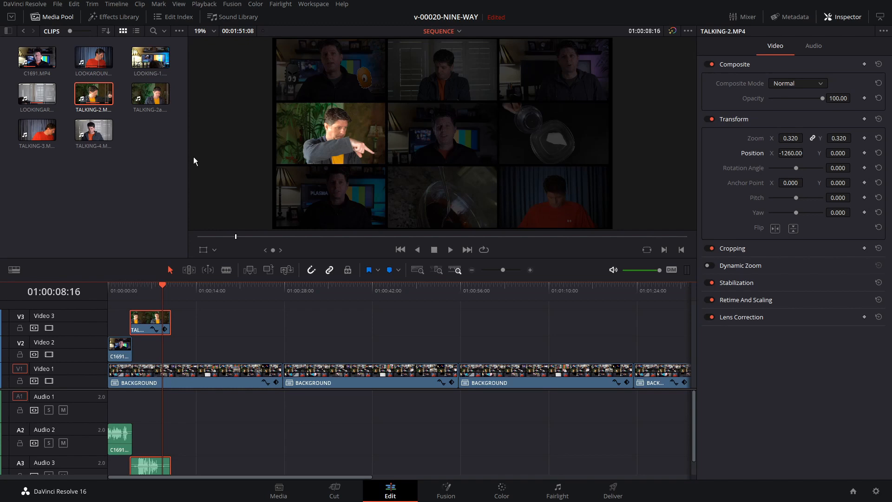
Step: Mark a 6:01 range of TALKING-3.MP4 ending at 15:29:44:06 and place it on Video 2 where the TALKING-2.MP4 clip ends
{"action": "double_click", "coordinate": [37, 131]}
{"action": "left_click_drag", "start_coordinate": [352, 236], "coordinate": [171, 344]}
{"action": "key", "text": "i"}
{"action": "key", "text": "o"}
Step: Nudge the TALKING-3.MP4 clip on Video 2 earlier so it overlaps the end of the TALKING-2.MP4 clip
{"action": "left_click", "coordinate": [186, 348]}
{"action": "key", "text": "shift+comma"}
{"action": "key", "text": "shift+comma"}
{"action": "key", "text": "shift+comma"}
{"action": "key", "text": "shift+comma"}
{"action": "key", "text": "shift+comma"}
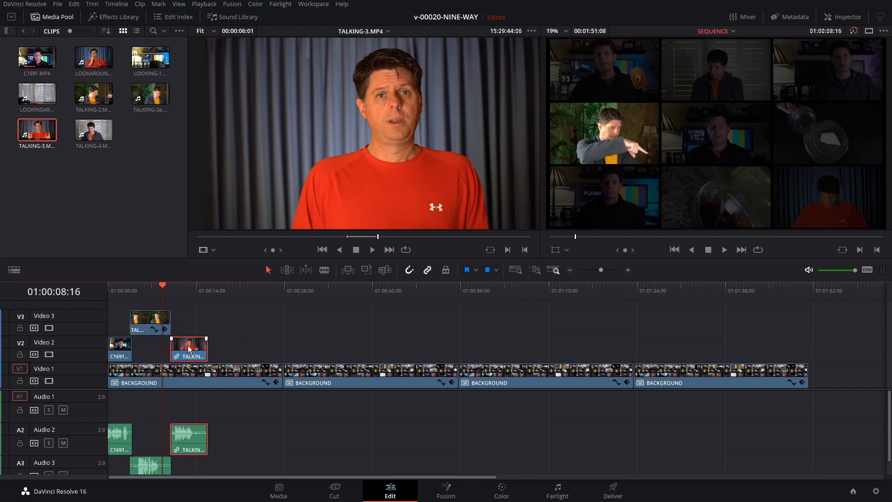
{"action": "key", "text": "shift+comma"}
{"action": "left_click", "coordinate": [163, 285]}
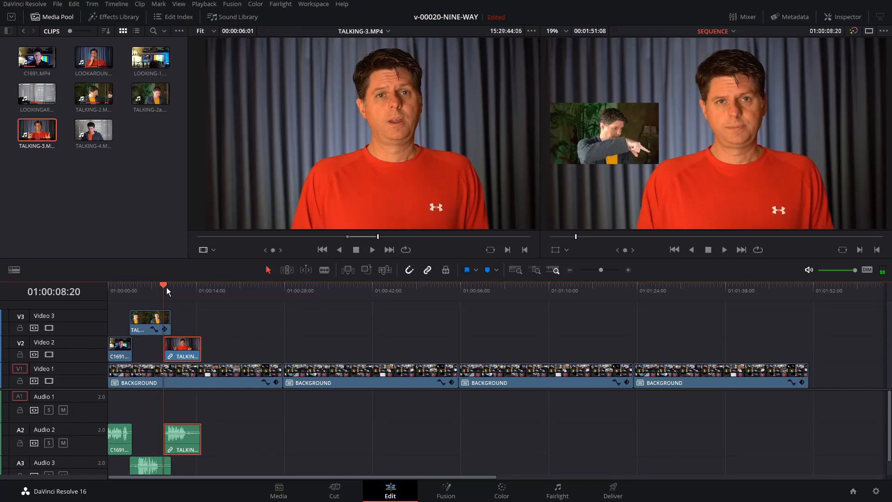
Step: Set the Zoom of the TALKING-3.MP4 clip on Video 2 to 0.320
{"action": "left_click", "coordinate": [183, 292]}
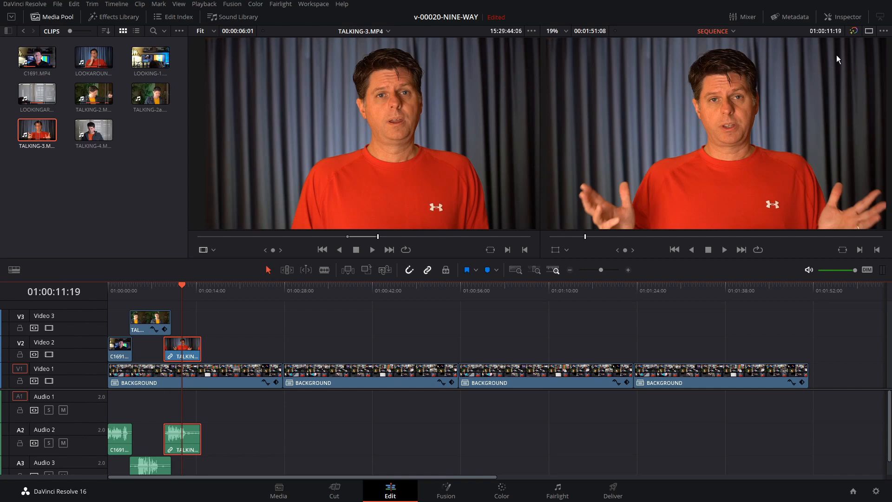
{"action": "left_click", "coordinate": [851, 20]}
{"action": "left_click", "coordinate": [796, 137]}
{"action": "type", "text": "0.32"}
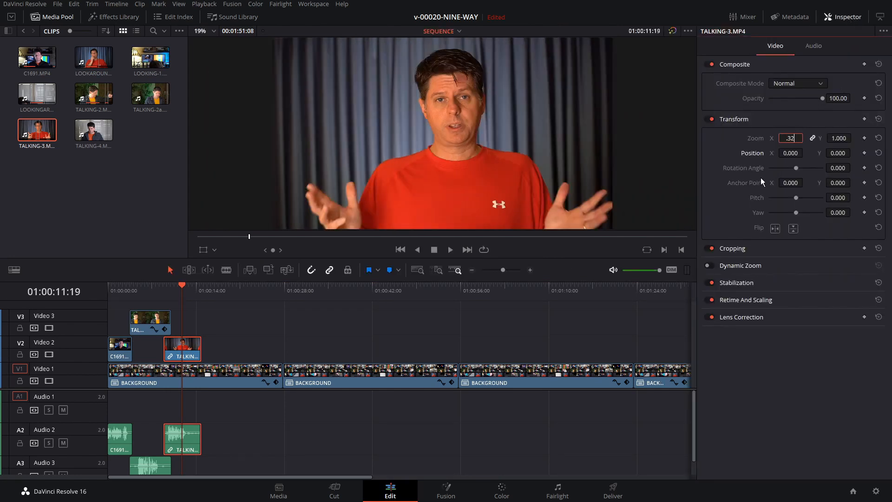
{"action": "key", "text": "Return"}
Step: Position the TALKING-3.MP4 clip over its grid cell at X 1260, Y -720 and scrub through the sequence
{"action": "left_click", "coordinate": [789, 153]}
{"action": "type", "text": "1260"}
{"action": "key", "text": "Return"}
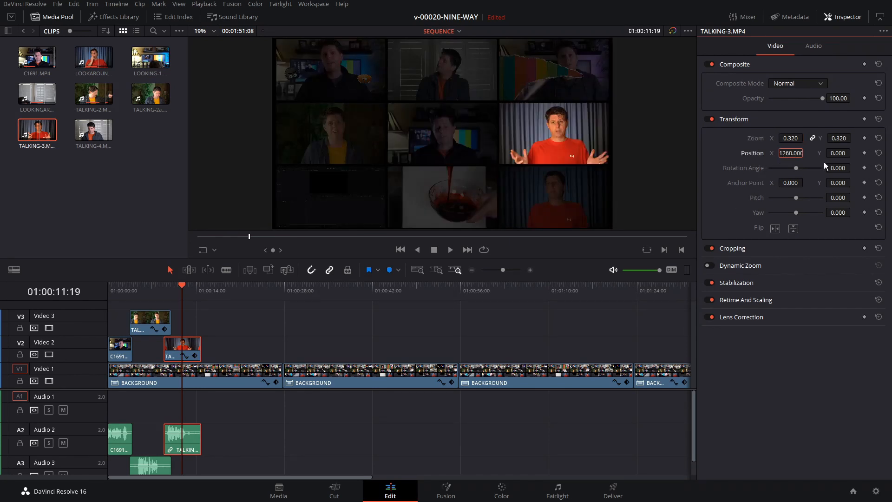
{"action": "left_click", "coordinate": [836, 153]}
{"action": "type", "text": "-720"}
{"action": "key", "text": "Return"}
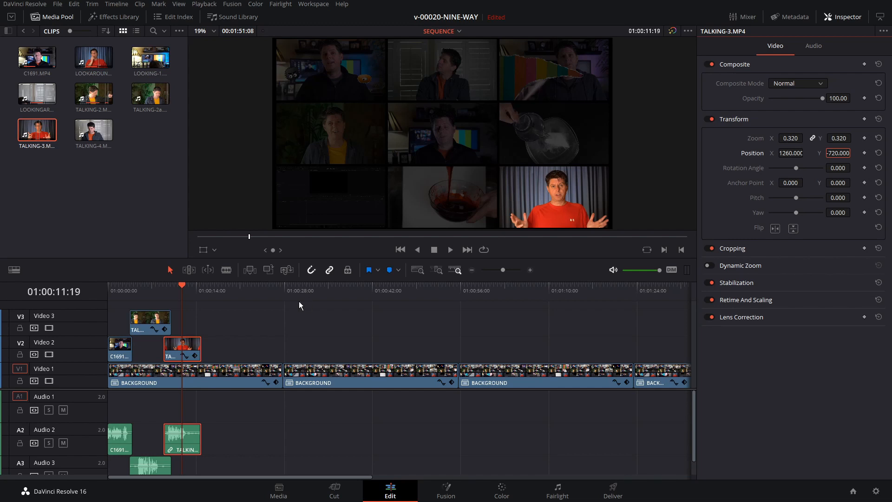
{"action": "left_click_drag", "start_coordinate": [144, 294], "coordinate": [191, 291]}
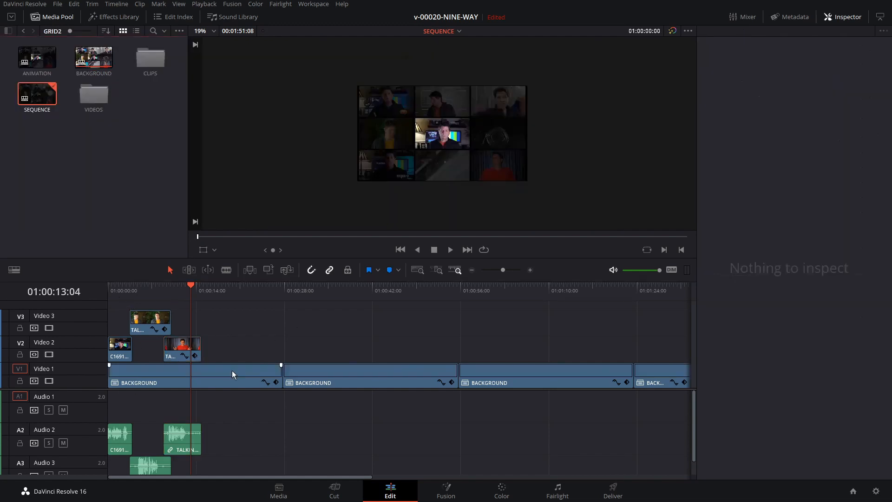
Step: Try raising the opacity of all four BACKGROUND clips on Video 1
{"action": "left_click", "coordinate": [232, 371]}
{"action": "left_click", "coordinate": [328, 373], "text": "ctrl"}
{"action": "left_click", "coordinate": [497, 383], "text": "ctrl"}
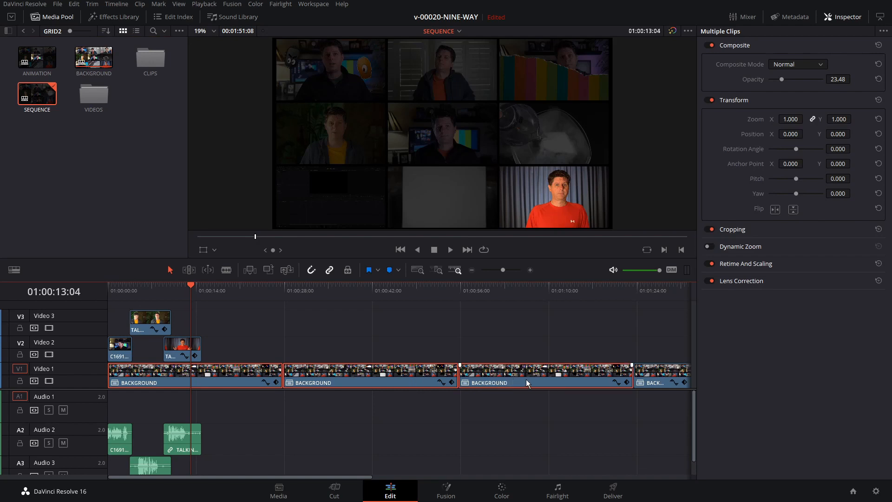
{"action": "left_click", "coordinate": [653, 382], "text": "ctrl"}
{"action": "left_click_drag", "start_coordinate": [782, 79], "coordinate": [827, 83]}
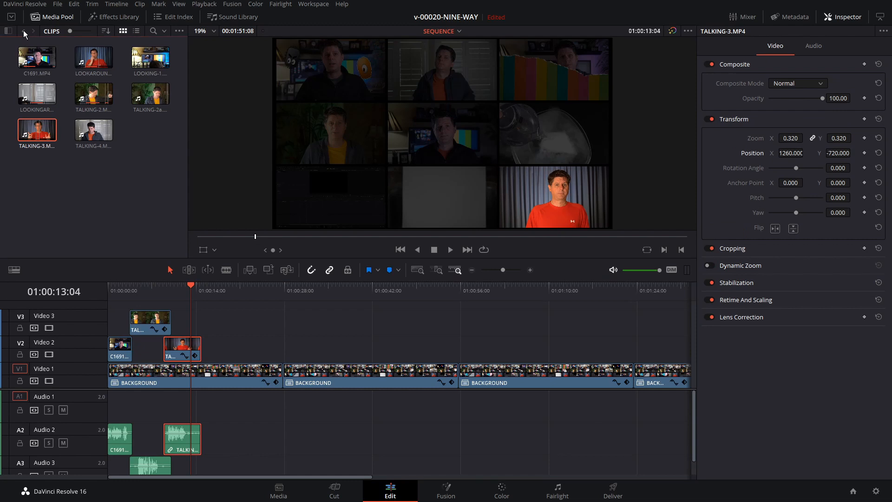
Step: Create a new empty timeline named ANIMATION in the GRID2 bin
{"action": "left_click", "coordinate": [24, 31]}
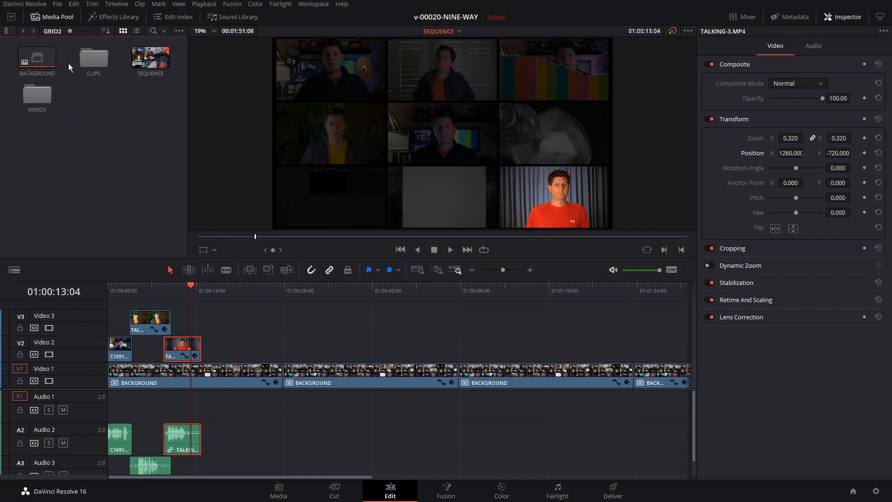
{"action": "right_click", "coordinate": [97, 131]}
{"action": "mouse_move", "coordinate": [111, 140]}
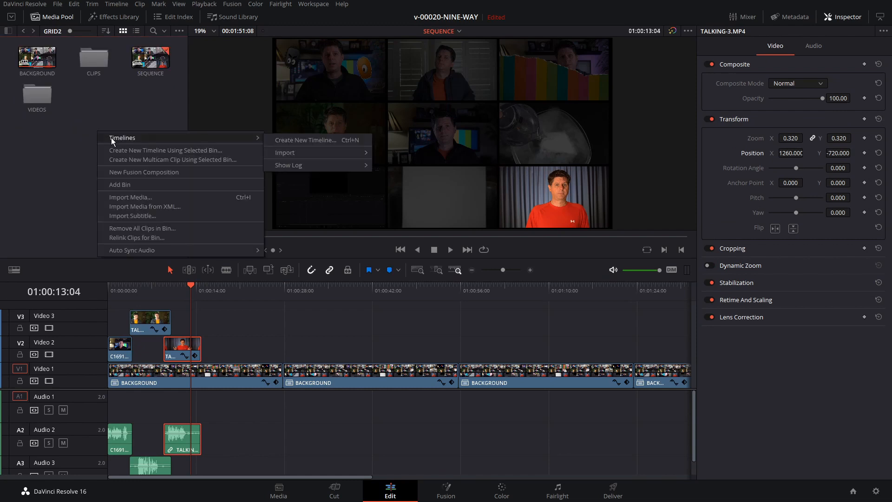
{"action": "left_click", "coordinate": [300, 140]}
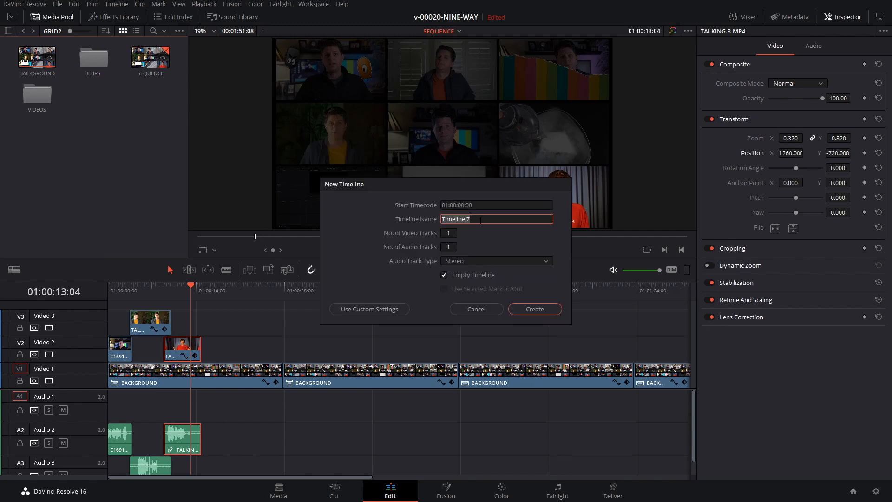
{"action": "type", "text": "ANIMATION"}
{"action": "left_click", "coordinate": [544, 308]}
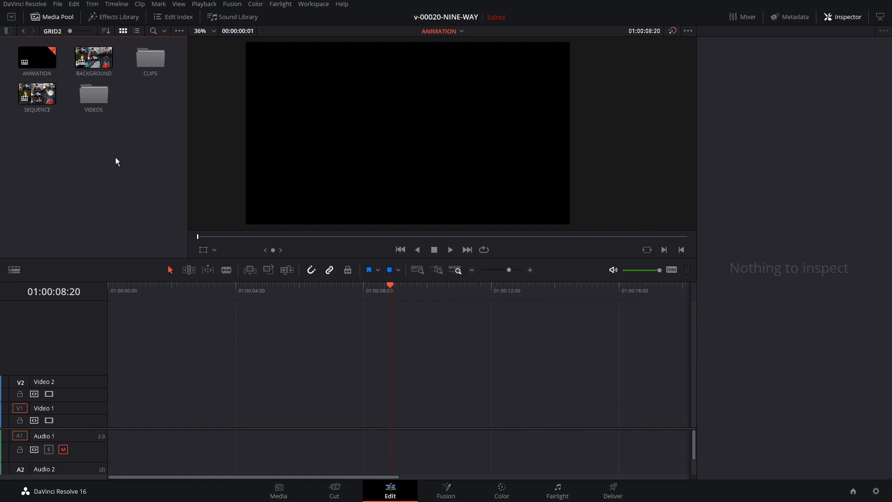
Step: Place the SEQUENCE timeline as a clip at the start of Video 1 in the ANIMATION timeline
{"action": "left_click", "coordinate": [39, 101]}
{"action": "left_click_drag", "start_coordinate": [38, 101], "coordinate": [133, 363]}
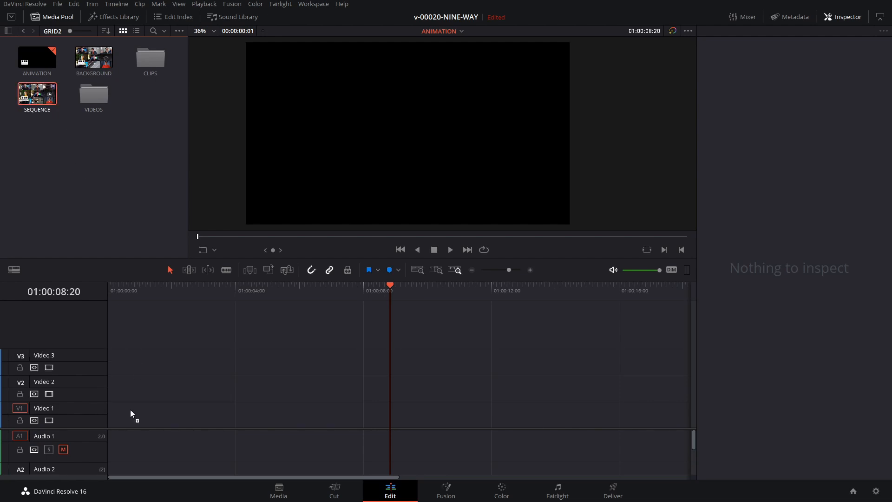
{"action": "left_click_drag", "start_coordinate": [125, 421], "coordinate": [194, 389]}
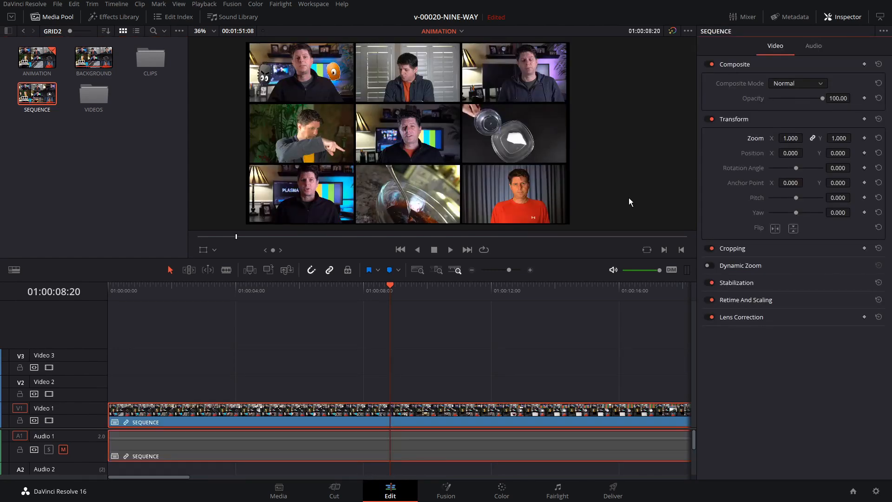
Step: Try shifting, rotating and pitching the SEQUENCE clip, and undo these transform changes
{"action": "left_click_drag", "start_coordinate": [792, 140], "coordinate": [796, 199]}
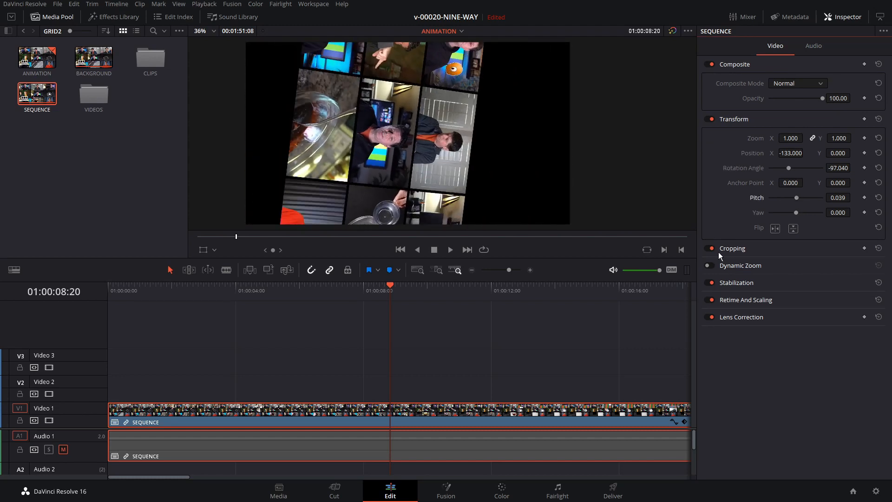
{"action": "key", "text": "ctrl+z"}
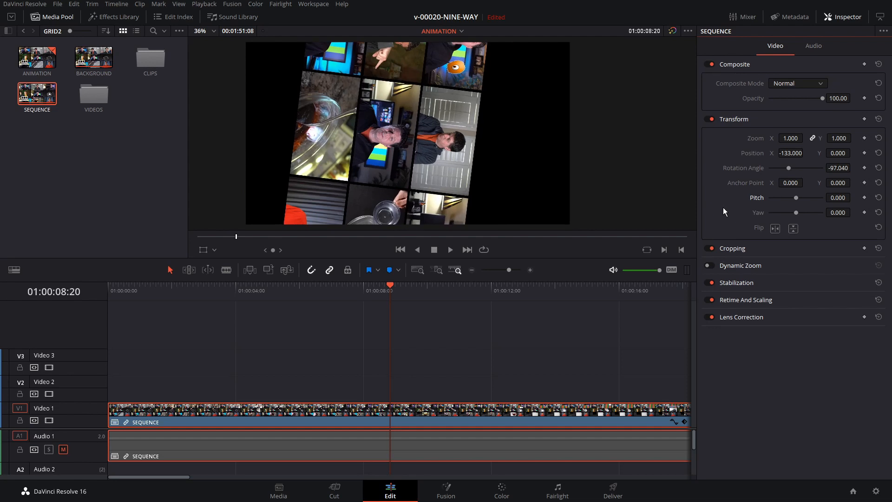
{"action": "key", "text": "ctrl+z"}
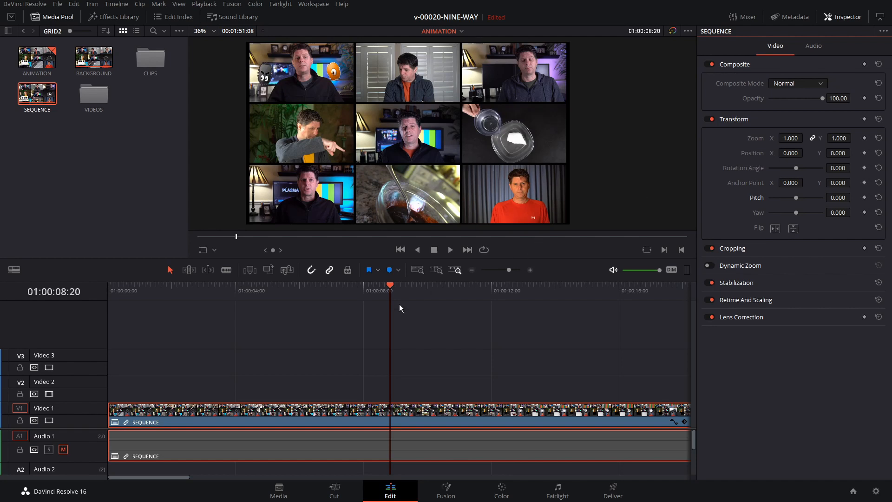
Step: Keyframe the SEQUENCE clip's Zoom at 1.000 at the timeline's start and at 2.530 at 01:00:03:05
{"action": "left_click_drag", "start_coordinate": [392, 287], "coordinate": [110, 297]}
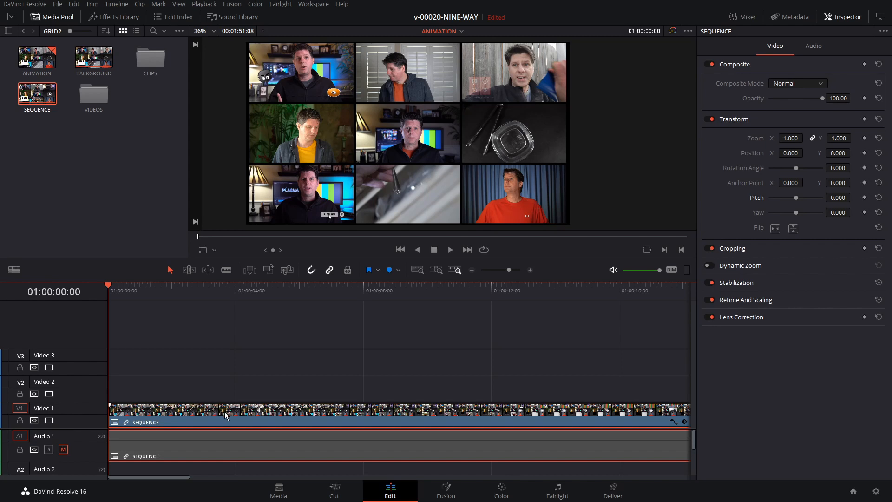
{"action": "left_click", "coordinate": [864, 139]}
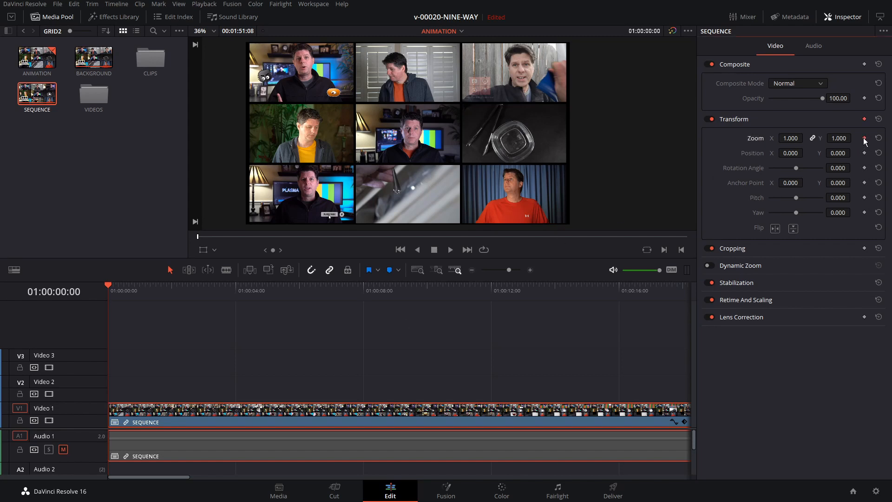
{"action": "left_click_drag", "start_coordinate": [115, 290], "coordinate": [210, 291]}
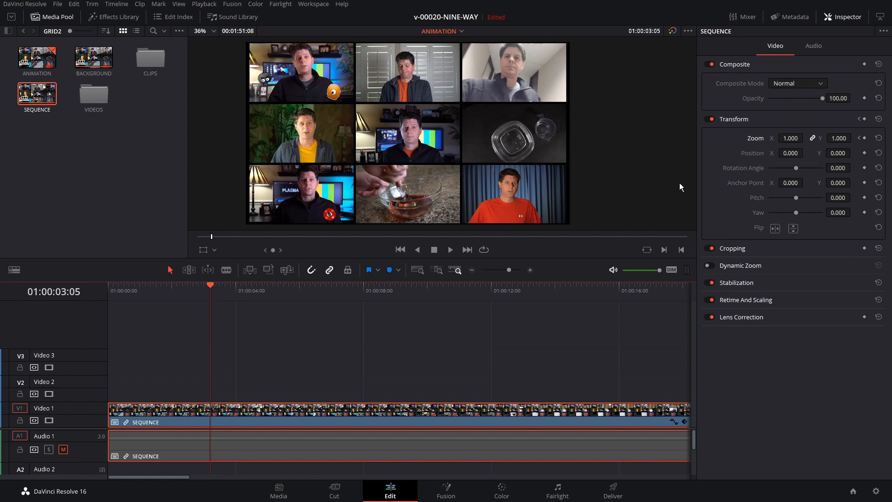
{"action": "left_click_drag", "start_coordinate": [785, 138], "coordinate": [856, 139]}
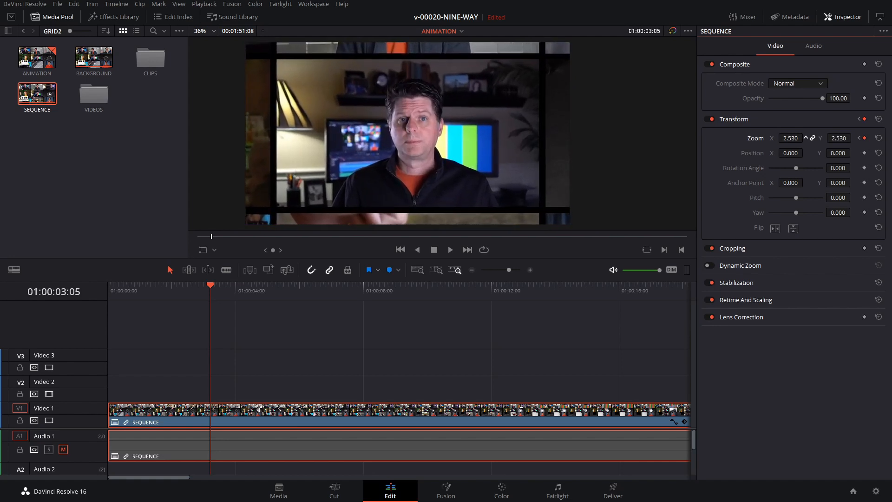
Step: Play the zoom animation from the start of the timeline to check its motion
{"action": "left_click_drag", "start_coordinate": [208, 285], "coordinate": [102, 291]}
{"action": "key", "text": "space"}
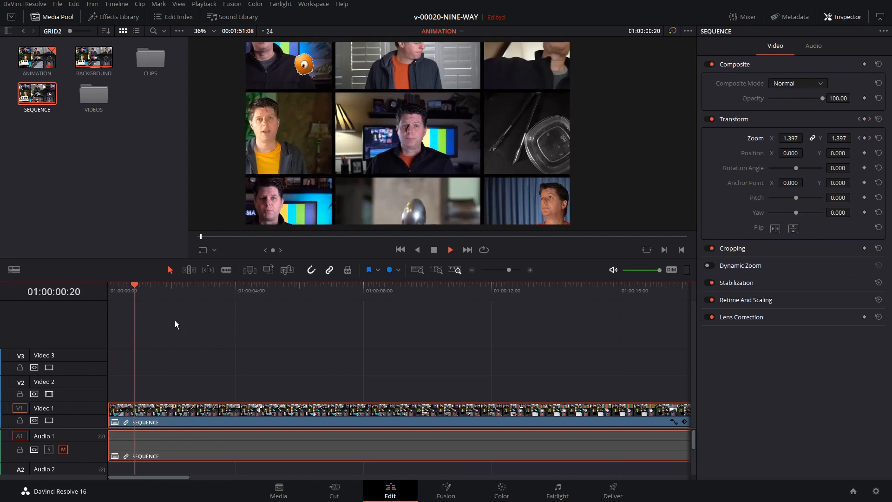
{"action": "key", "text": "space"}
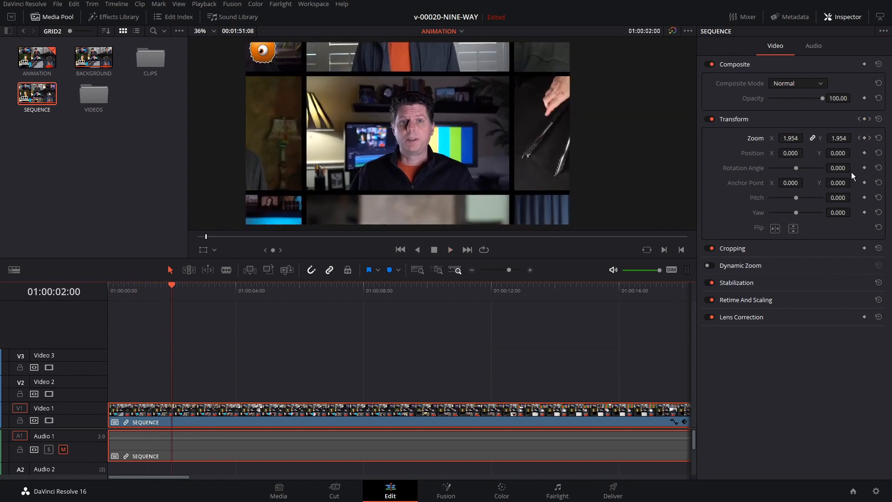
Step: Apply Ease Out to the first Zoom keyframe and easing to the Zoom keyframe at 01:00:03:05
{"action": "left_click", "coordinate": [858, 138]}
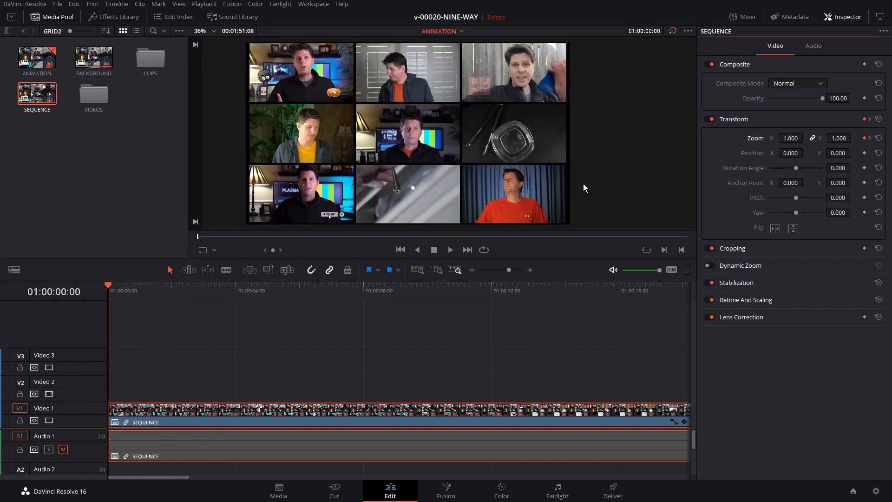
{"action": "right_click", "coordinate": [864, 139]}
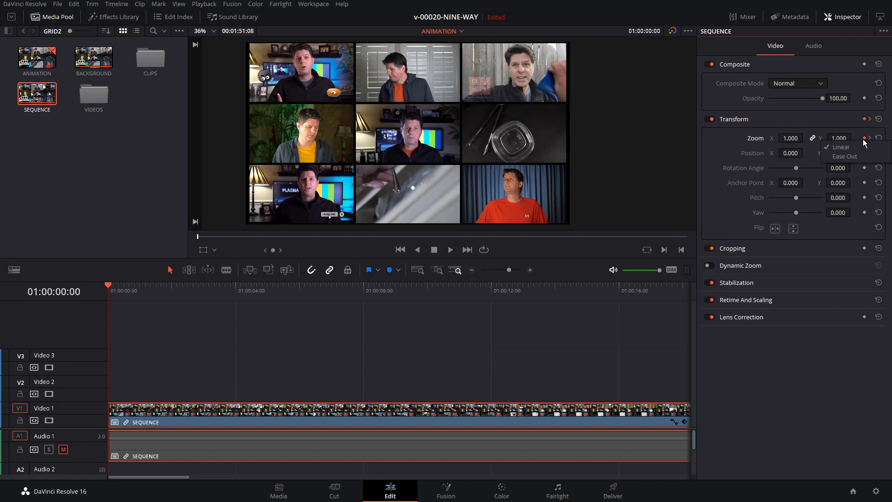
{"action": "left_click", "coordinate": [846, 157]}
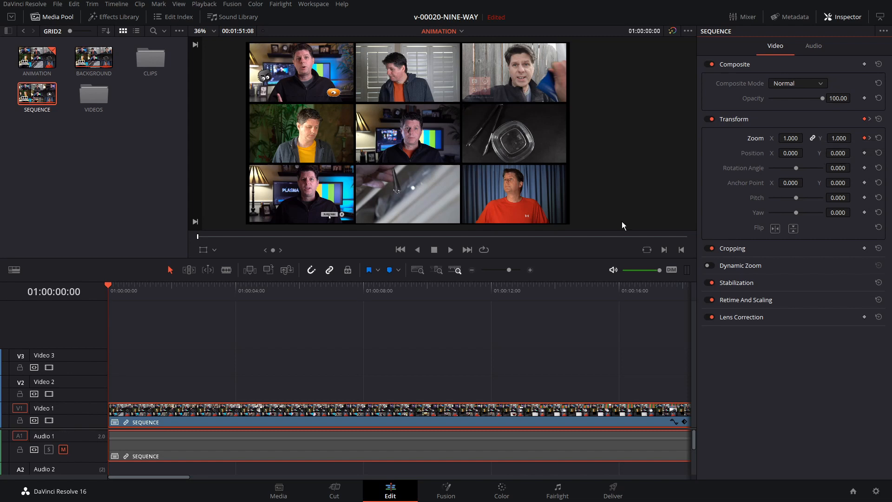
{"action": "left_click", "coordinate": [869, 138]}
{"action": "right_click", "coordinate": [865, 139]}
{"action": "left_click", "coordinate": [854, 159]}
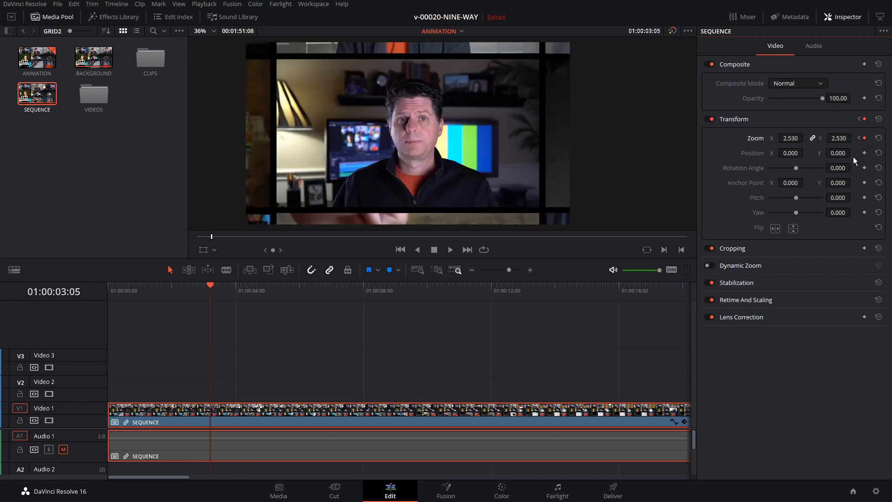
Step: Lengthen the easing handle of the second keyframe on the Zoom X curve, and play the animation from the start
{"action": "left_click", "coordinate": [228, 415]}
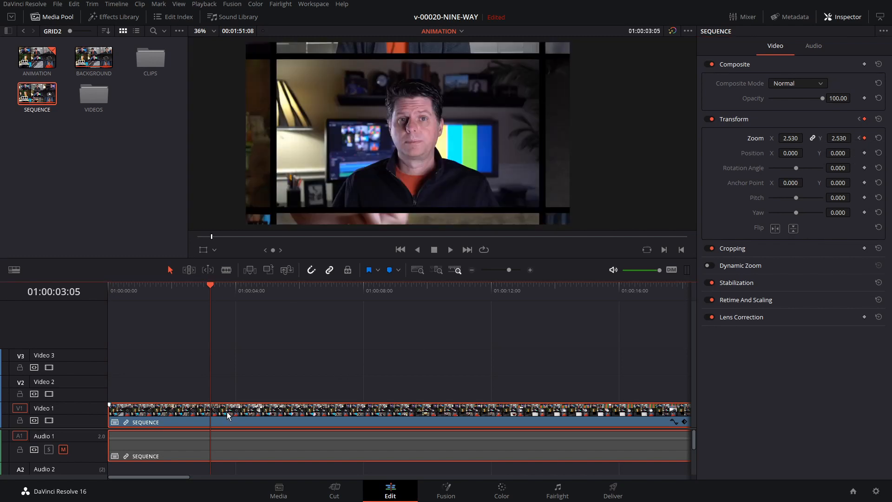
{"action": "key", "text": "shift+c"}
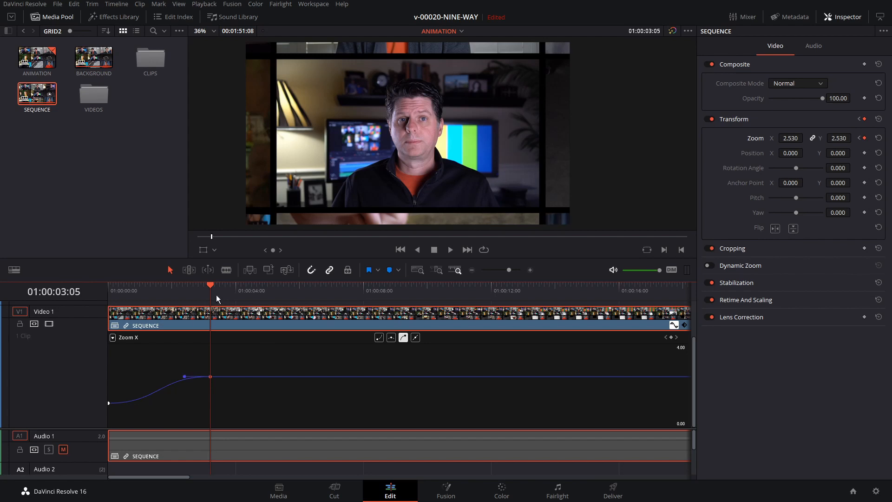
{"action": "mouse_move", "coordinate": [186, 377]}
{"action": "left_mouse_down"}
{"action": "mouse_move", "coordinate": [164, 377]}
{"action": "mouse_move", "coordinate": [179, 377]}
{"action": "left_mouse_up"}
{"action": "left_click", "coordinate": [124, 293]}
{"action": "key", "text": "Home"}
{"action": "key", "text": "space"}
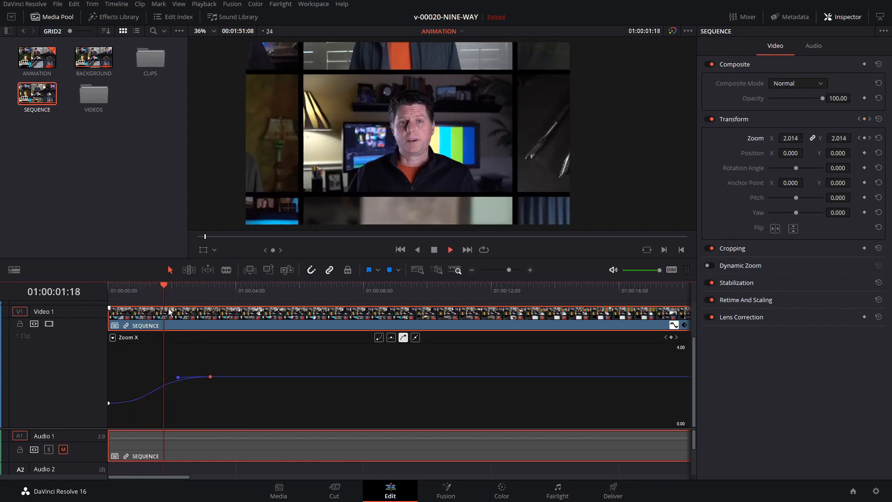
{"action": "key", "text": "space"}
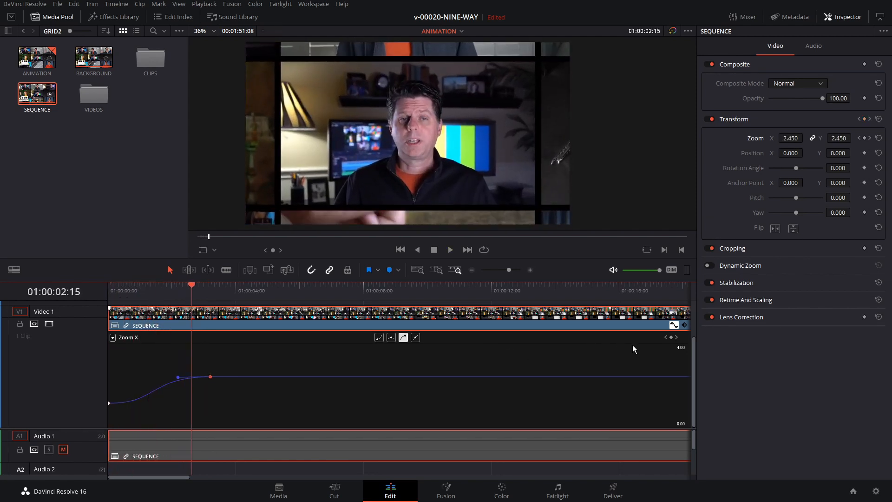
Step: Show the clip's keyframe track instead of its curve, and add Zoom, Position and Anchor Point keyframes at 01:00:03:19
{"action": "left_click", "coordinate": [673, 326]}
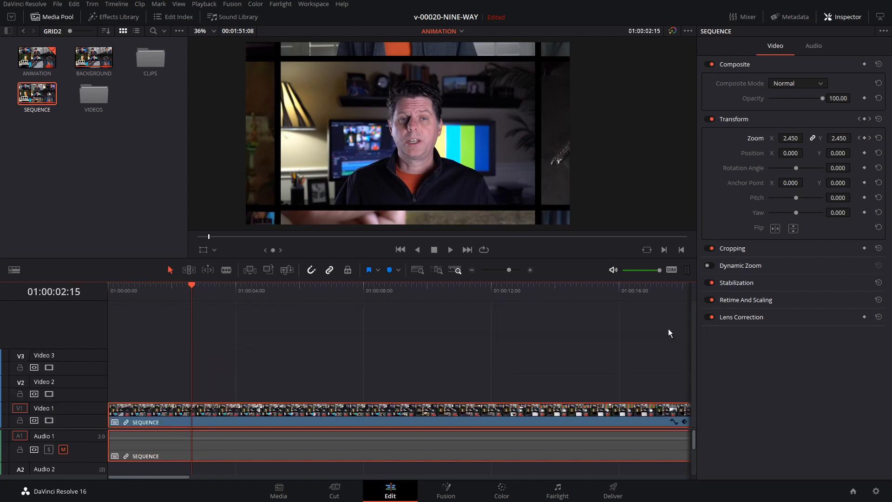
{"action": "left_click", "coordinate": [685, 421]}
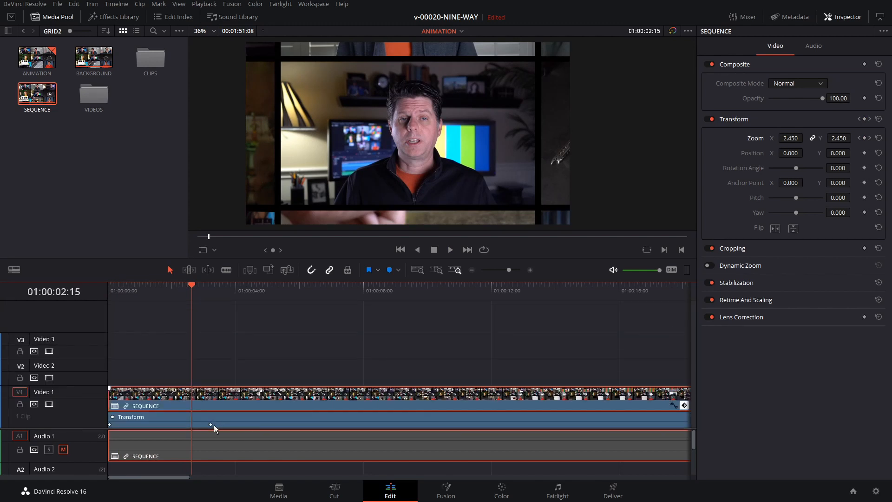
{"action": "left_click_drag", "start_coordinate": [197, 287], "coordinate": [228, 287]}
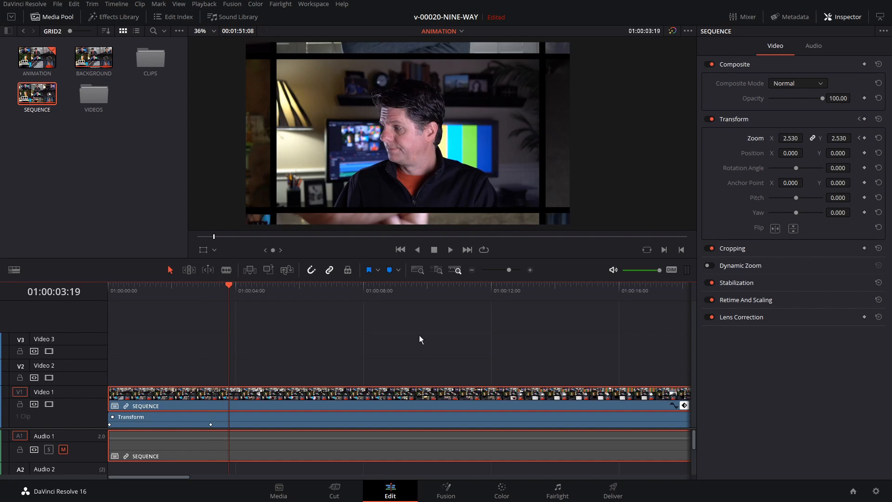
{"action": "left_click", "coordinate": [865, 138]}
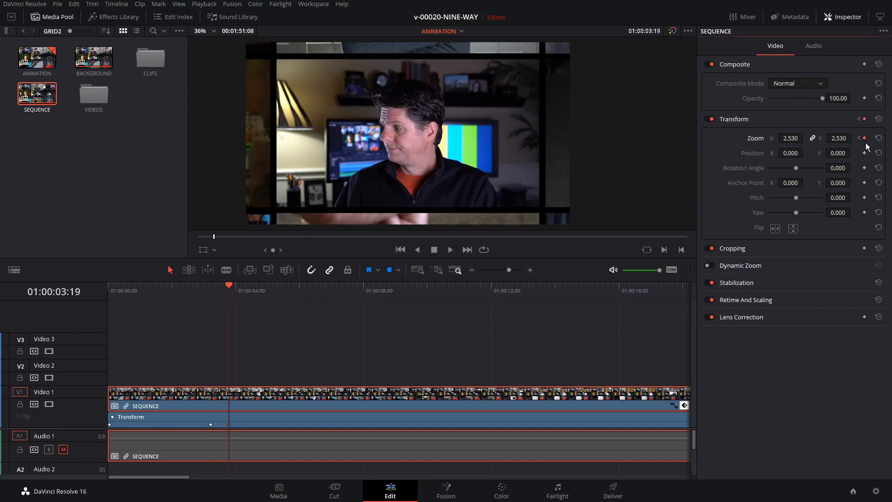
{"action": "left_click", "coordinate": [864, 152]}
{"action": "left_click", "coordinate": [864, 183]}
Step: Try out different Zoom and Position X values on the SEQUENCE clip at 01:00:03:19
{"action": "mouse_move", "coordinate": [790, 138]}
{"action": "left_mouse_down"}
{"action": "mouse_move", "coordinate": [807, 138]}
{"action": "mouse_move", "coordinate": [731, 137]}
{"action": "mouse_move", "coordinate": [786, 138]}
{"action": "left_mouse_up"}
{"action": "left_click_drag", "start_coordinate": [404, 137], "coordinate": [493, 149]}
{"action": "left_click_drag", "start_coordinate": [790, 153], "coordinate": [806, 138]}
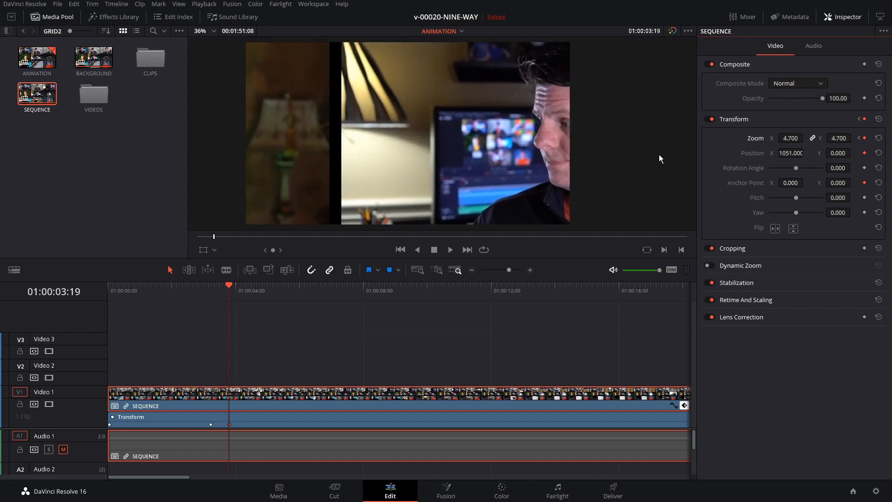
{"action": "left_click_drag", "start_coordinate": [659, 154], "coordinate": [665, 154]}
{"action": "left_click_drag", "start_coordinate": [790, 153], "coordinate": [734, 162]}
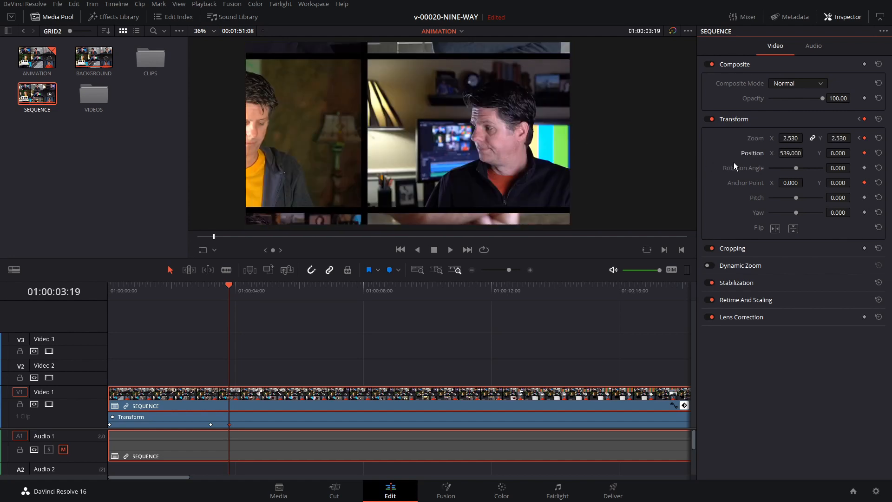
{"action": "left_click_drag", "start_coordinate": [789, 154], "coordinate": [836, 154]}
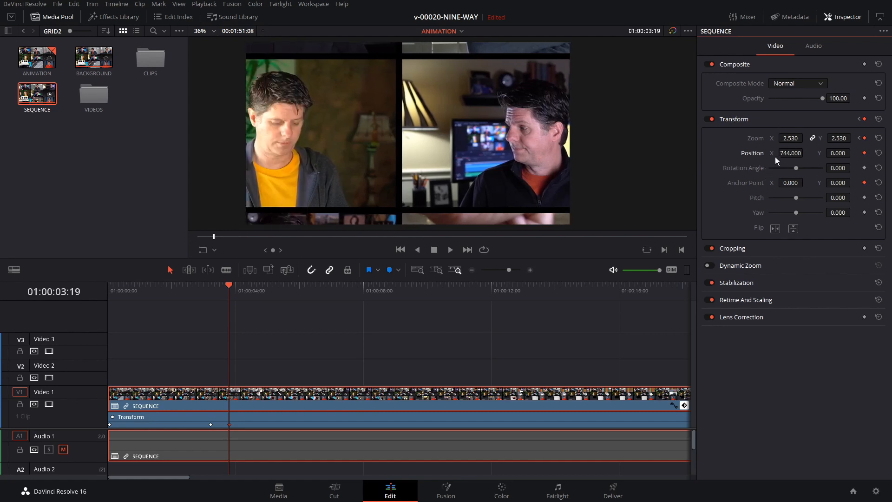
Step: Try -620 for the SEQUENCE clip's Position X, and set it to 620 instead
{"action": "left_click", "coordinate": [792, 153]}
{"action": "type", "text": "-620"}
{"action": "key", "text": "Return"}
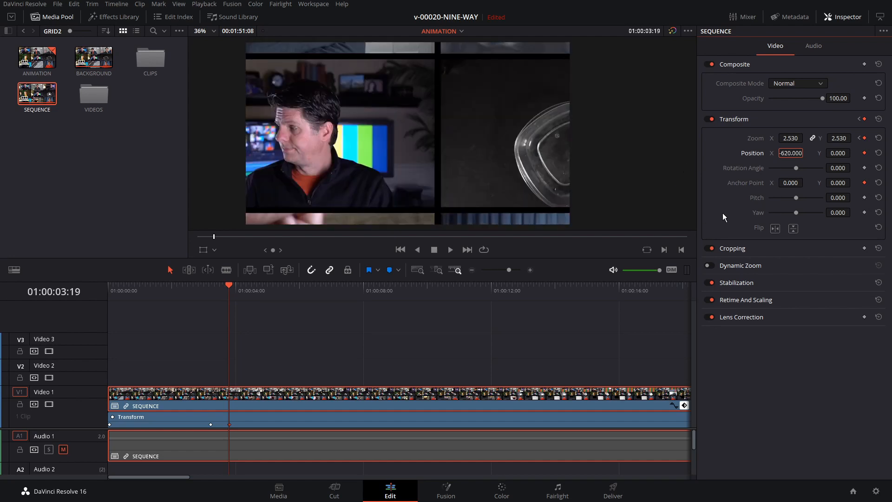
{"action": "left_click", "coordinate": [791, 155]}
{"action": "type", "text": "620"}
{"action": "key", "text": "Return"}
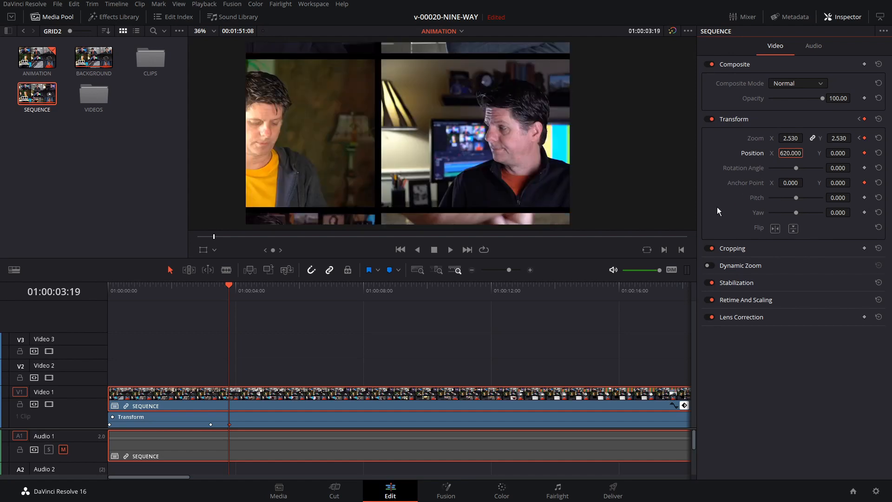
Step: Set the SEQUENCE clip's Anchor Point X to -620, and undo a trial change of its Zoom
{"action": "left_click", "coordinate": [791, 183]}
{"action": "key", "text": "BackSpace"}
{"action": "type", "text": "-620"}
{"action": "key", "text": "Return"}
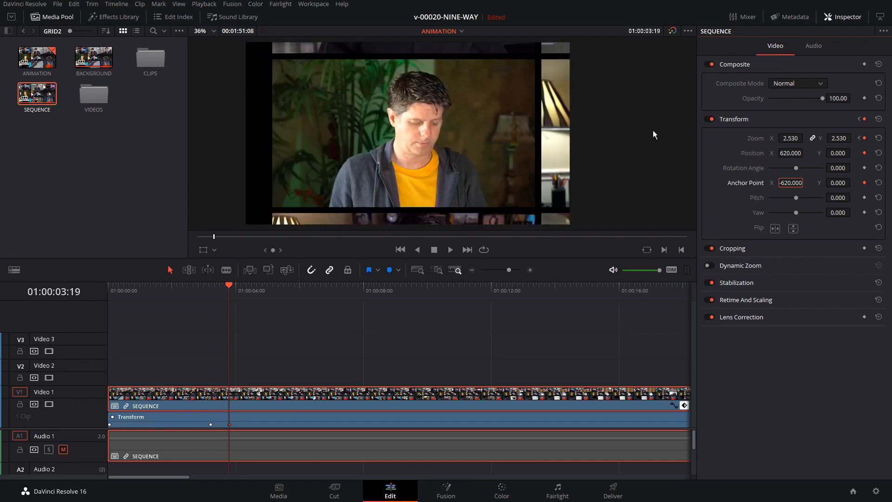
{"action": "left_click_drag", "start_coordinate": [763, 138], "coordinate": [780, 147]}
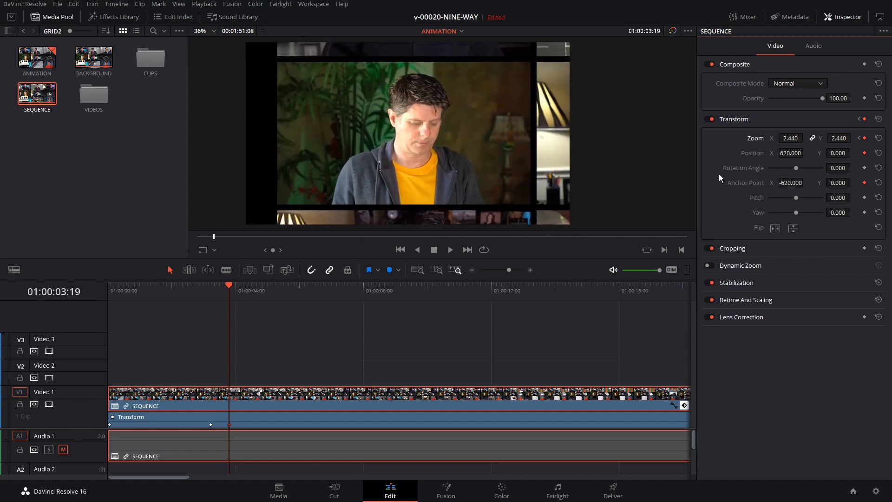
{"action": "key", "text": "ctrl+z"}
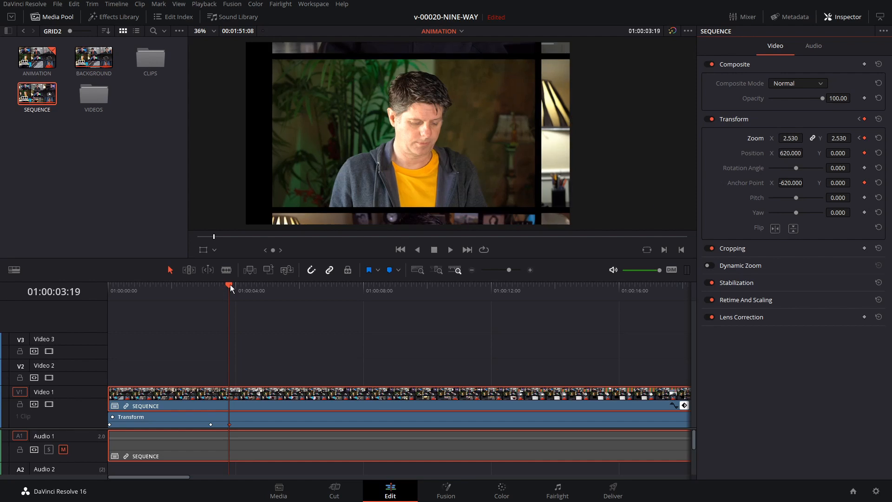
Step: Check the move in playback, and reset the SEQUENCE clip's Position and Anchor Point X to 0 at its start and at 01:00:03:05
{"action": "left_click_drag", "start_coordinate": [230, 286], "coordinate": [190, 288]}
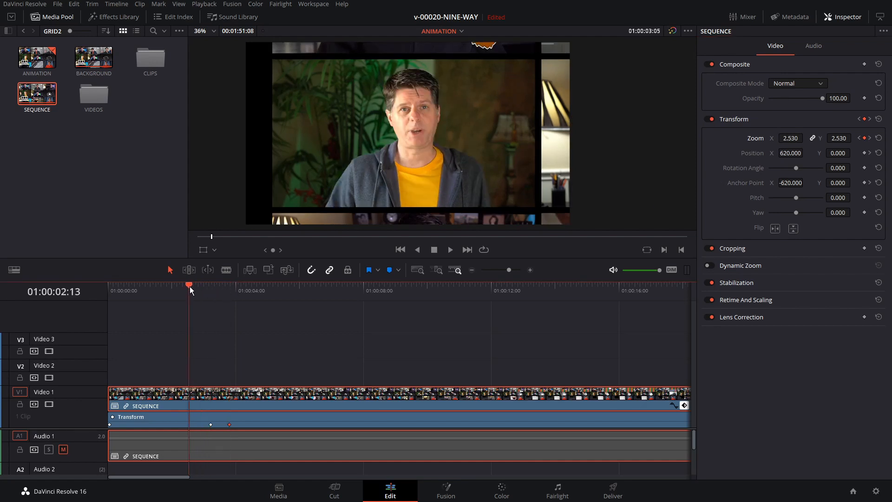
{"action": "key", "text": "space"}
{"action": "left_click", "coordinate": [166, 288]}
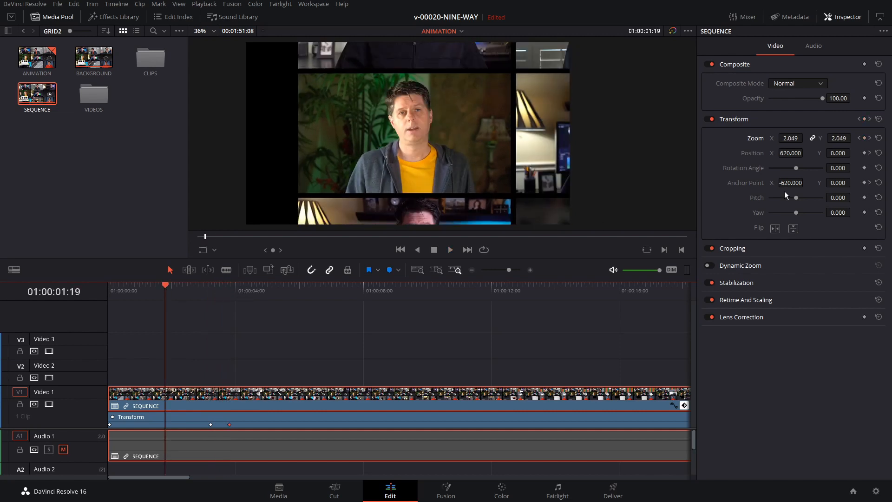
{"action": "key", "text": "space"}
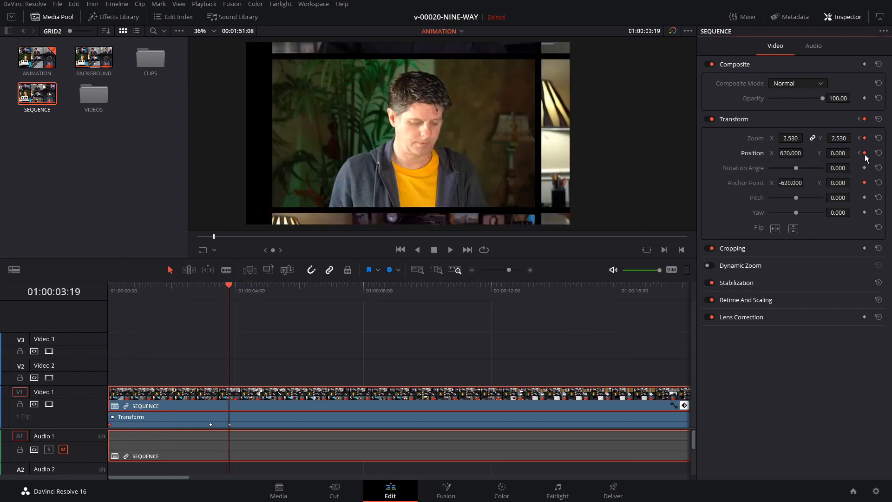
{"action": "left_click", "coordinate": [859, 153]}
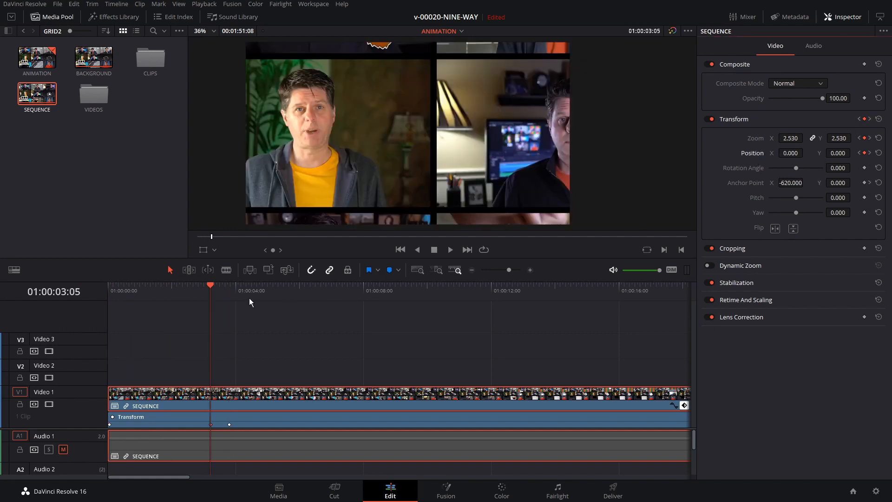
{"action": "left_click_drag", "start_coordinate": [209, 291], "coordinate": [112, 291]}
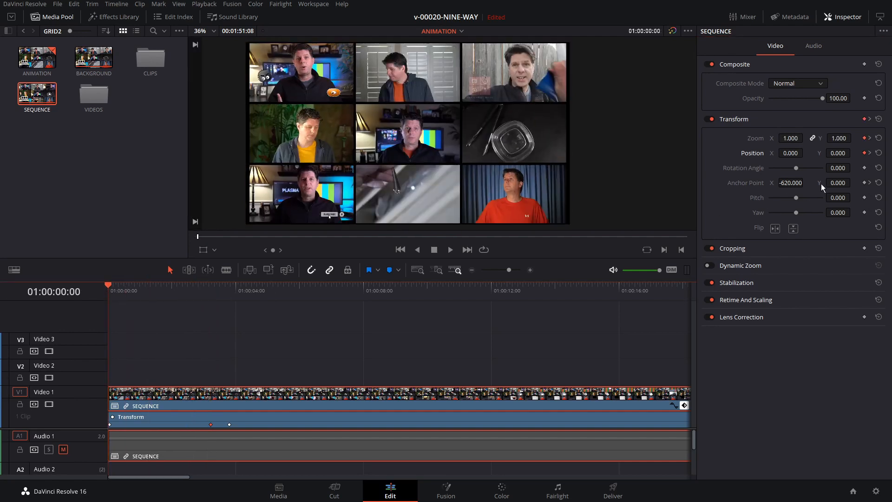
{"action": "double_click", "coordinate": [763, 186]}
{"action": "left_click", "coordinate": [869, 183]}
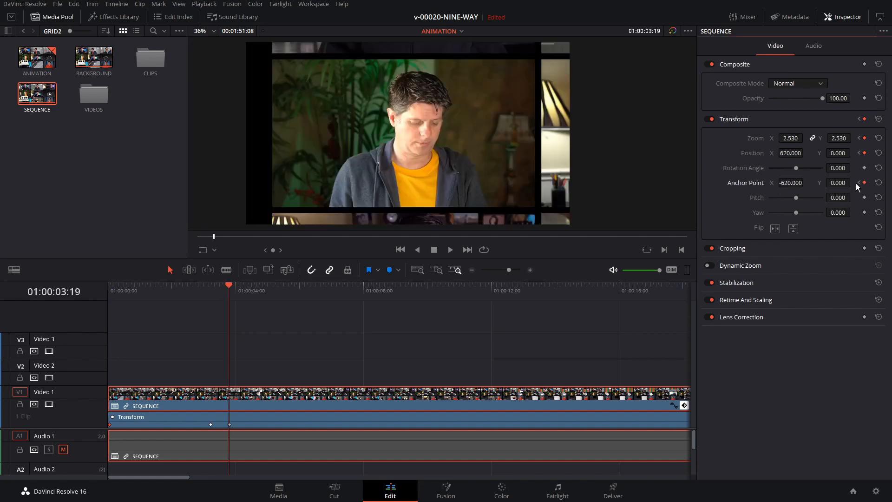
{"action": "left_click", "coordinate": [859, 121]}
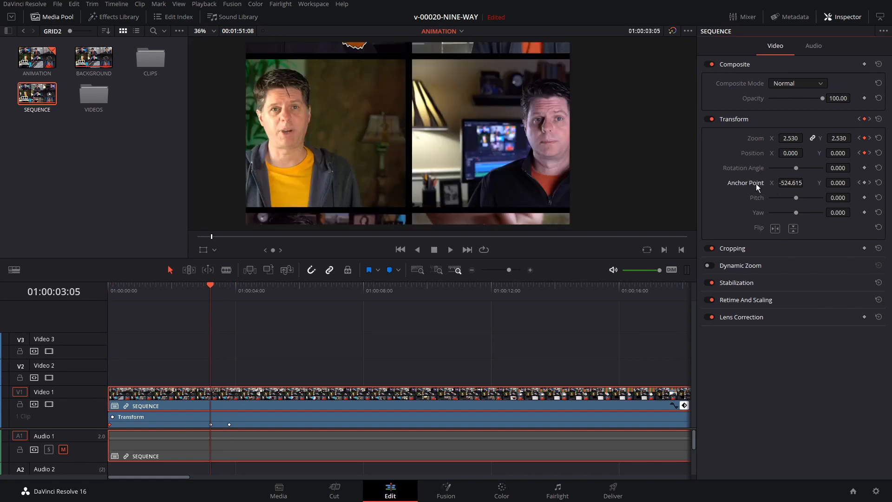
Step: Play the animation from the start, and shorten the sideways pan by moving its end keyframe slightly earlier
{"action": "left_click_drag", "start_coordinate": [180, 296], "coordinate": [112, 289]}
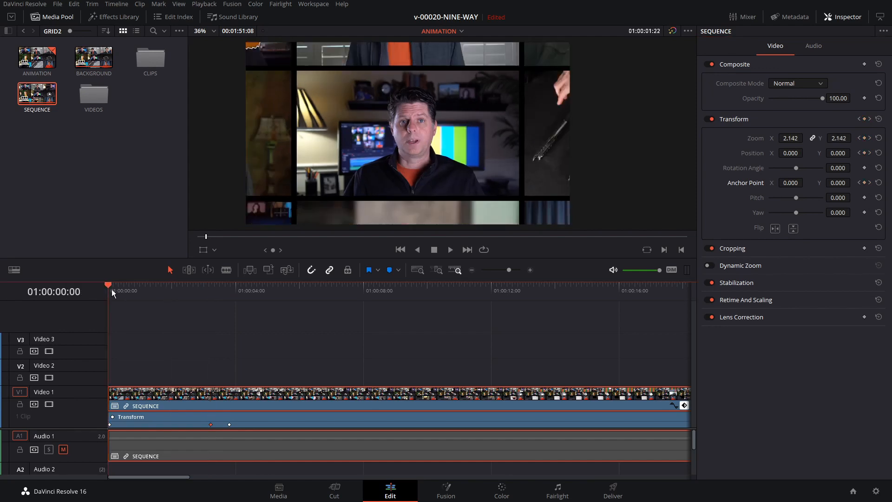
{"action": "key", "text": "space"}
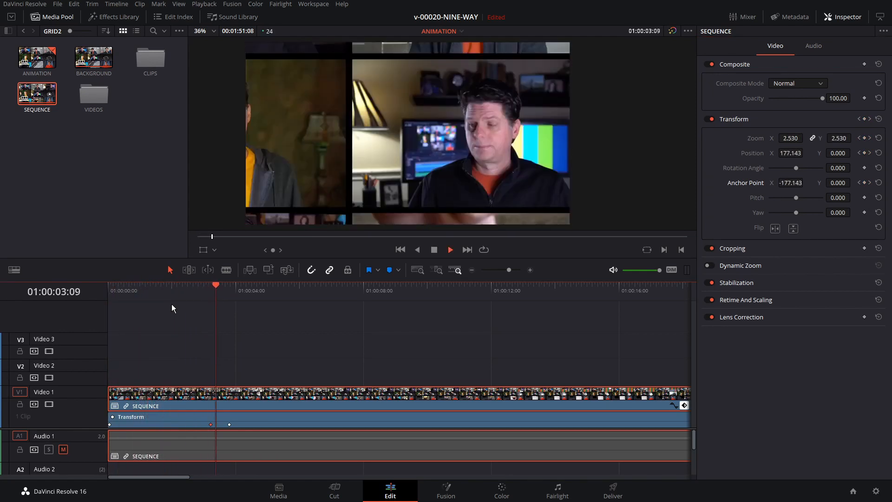
{"action": "key", "text": "space"}
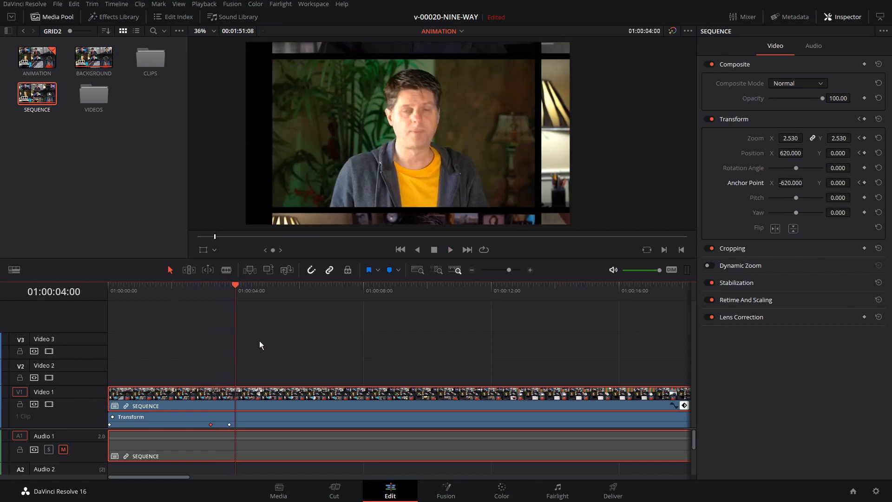
{"action": "left_click_drag", "start_coordinate": [228, 424], "coordinate": [223, 424]}
{"action": "left_click", "coordinate": [209, 289]}
{"action": "key", "text": "space"}
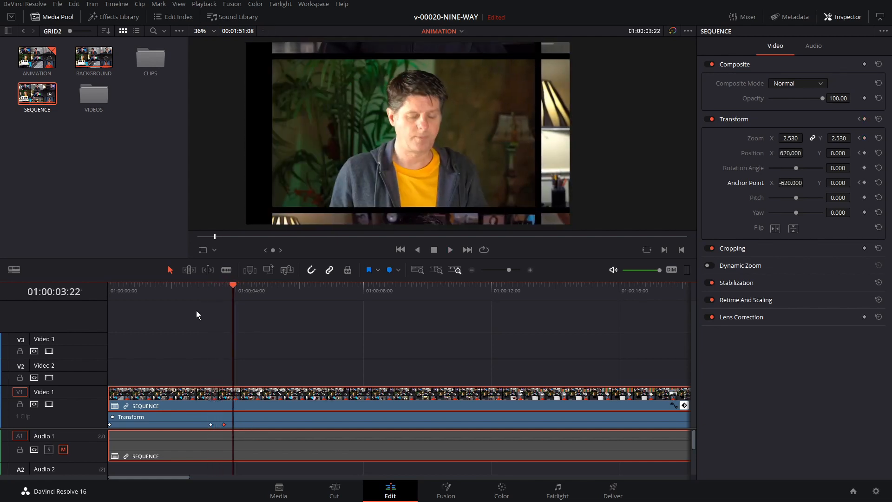
Step: Try an even earlier end keyframe for the pan, settle it slightly further on, and replay the move
{"action": "left_click_drag", "start_coordinate": [224, 424], "coordinate": [219, 424]}
{"action": "scroll", "coordinate": [218, 407], "scroll_direction": "up", "scroll_amount": 1}
{"action": "scroll", "coordinate": [218, 407], "scroll_direction": "up", "scroll_amount": 3}
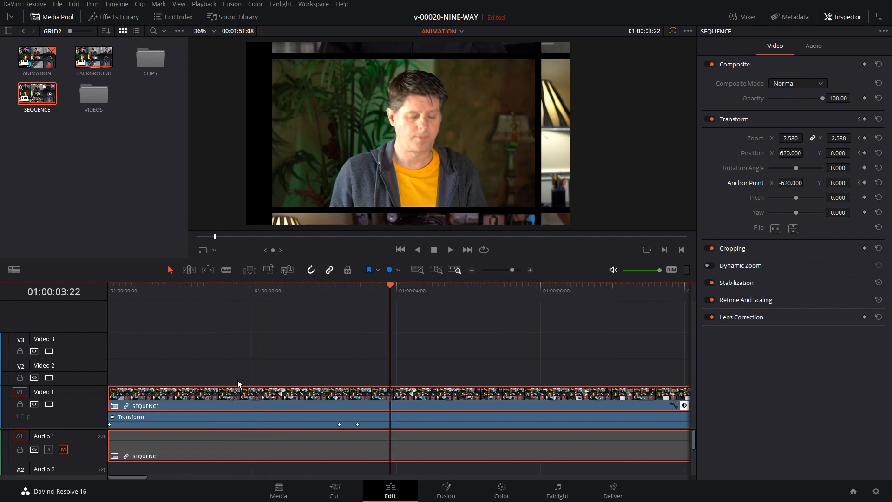
{"action": "left_click", "coordinate": [324, 293]}
{"action": "key", "text": "space"}
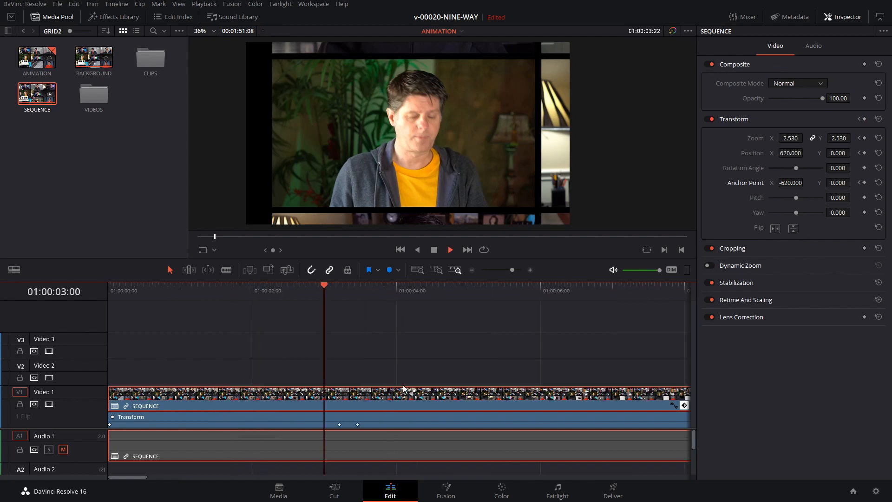
{"action": "key", "text": "space"}
{"action": "left_click_drag", "start_coordinate": [357, 425], "coordinate": [363, 425]}
{"action": "left_click", "coordinate": [327, 290]}
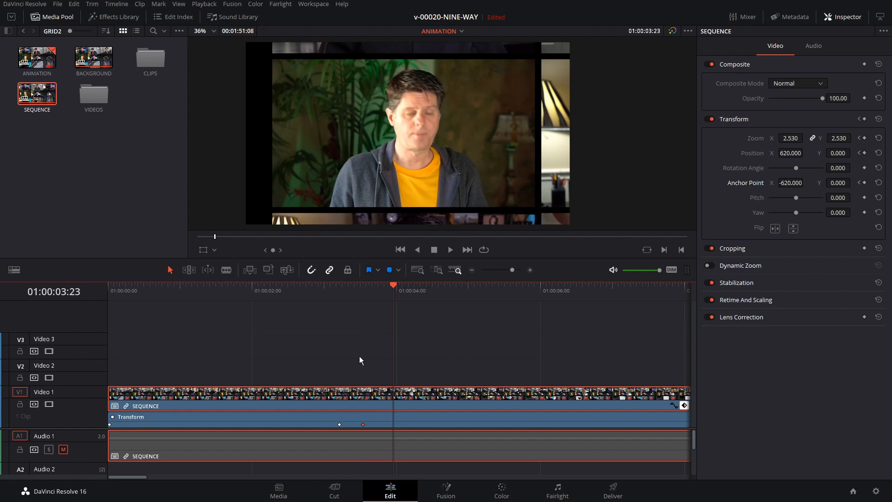
Step: Add Zoom, Position and Anchor Point keyframes to the SEQUENCE clip at 01:00:08:16
{"action": "left_click_drag", "start_coordinate": [397, 286], "coordinate": [552, 303]}
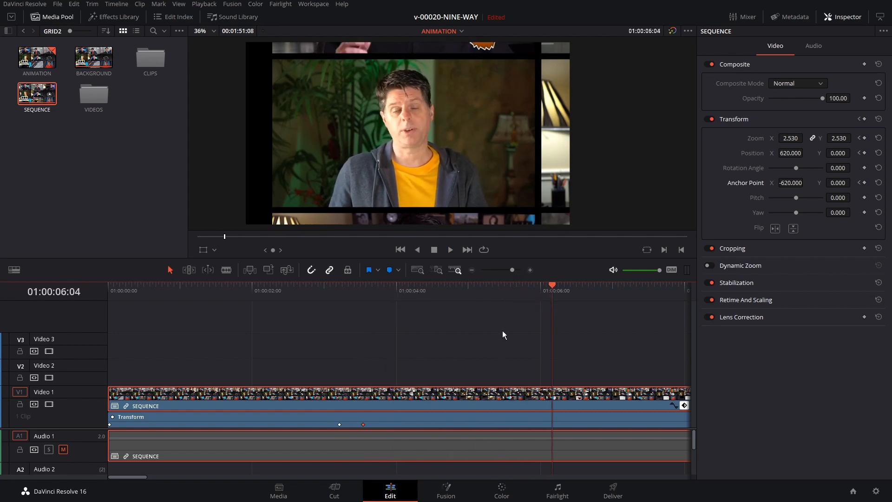
{"action": "scroll", "coordinate": [394, 347], "scroll_direction": "right", "scroll_amount": 5}
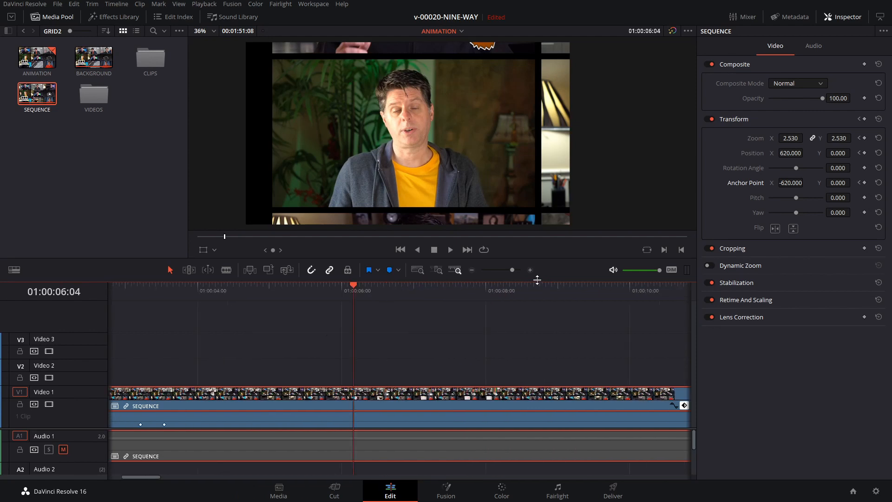
{"action": "left_click_drag", "start_coordinate": [351, 301], "coordinate": [534, 307]}
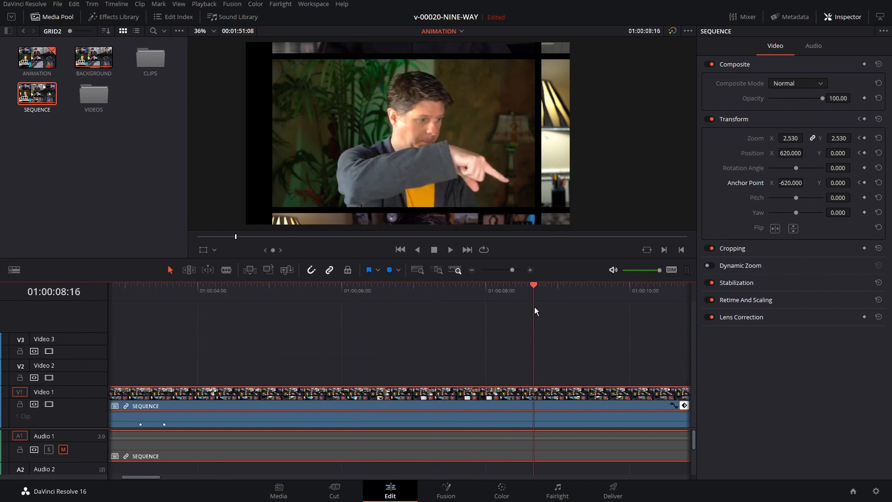
{"action": "left_click", "coordinate": [865, 139]}
{"action": "left_click", "coordinate": [865, 153]}
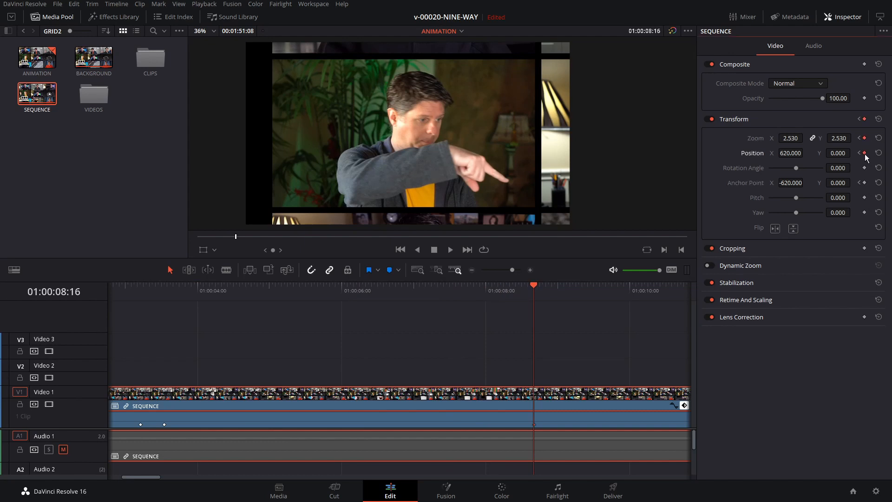
{"action": "left_click", "coordinate": [865, 182]}
Step: Set the SEQUENCE clip's Position X to -620 and Anchor Point X to 620 at 01:00:08:23
{"action": "key", "text": "Right"}
{"action": "key", "text": "Right"}
{"action": "key", "text": "Right"}
{"action": "key", "text": "Right"}
{"action": "key", "text": "Right"}
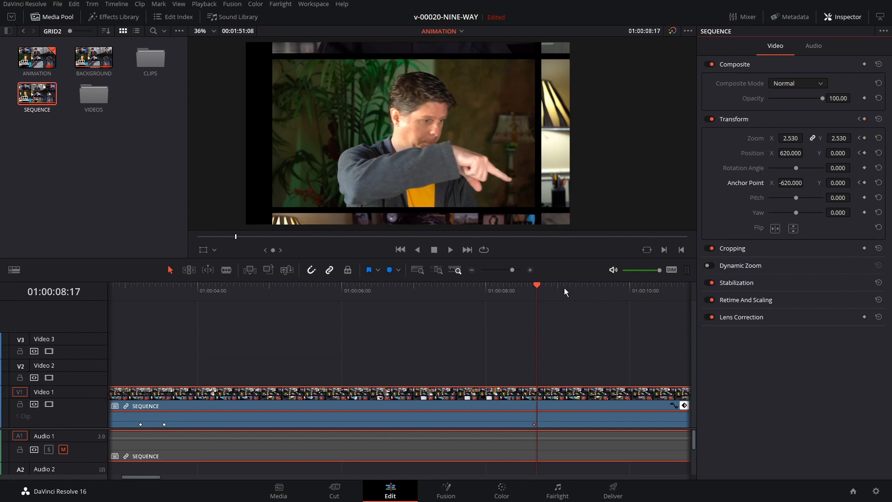
{"action": "key", "text": "Right"}
{"action": "key", "text": "Right"}
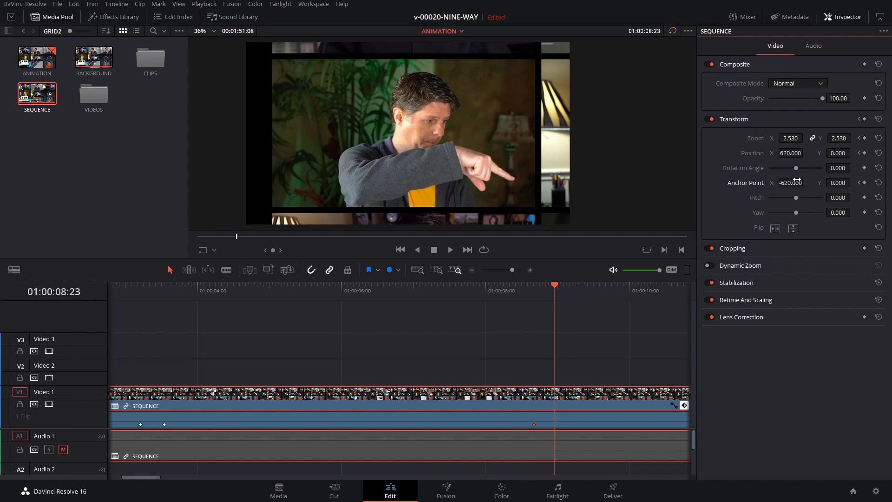
{"action": "left_click", "coordinate": [790, 153]}
{"action": "type", "text": "-620"}
{"action": "key", "text": "Return"}
{"action": "left_click", "coordinate": [796, 183]}
{"action": "type", "text": "620"}
{"action": "key", "text": "Return"}
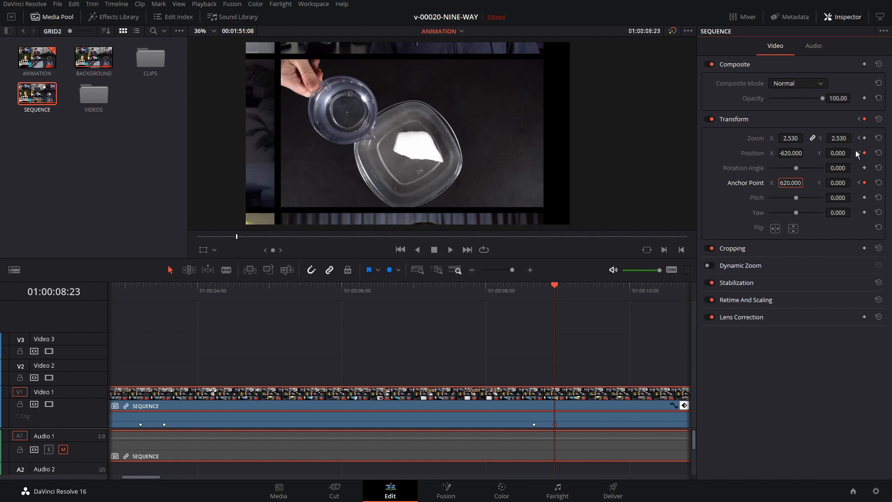
Step: Set Position Y to 360 and Anchor Point Y to -360 at 01:00:08:23, after trying 360 for the anchor
{"action": "left_click", "coordinate": [836, 182]}
{"action": "type", "text": "360"}
{"action": "key", "text": "Return"}
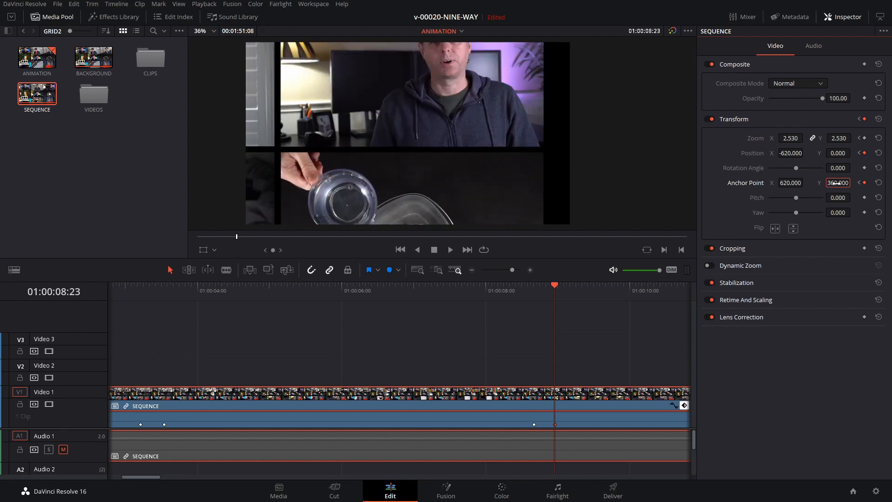
{"action": "left_click", "coordinate": [836, 153]}
{"action": "type", "text": "360"}
{"action": "key", "text": "Return"}
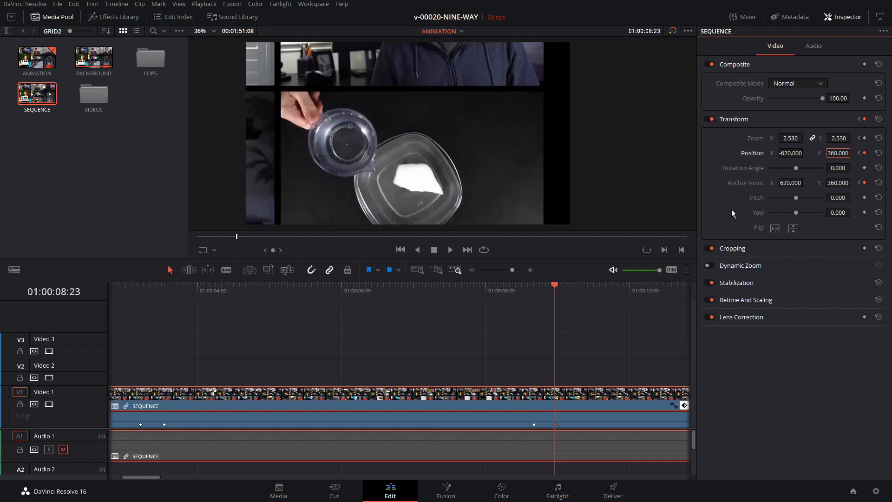
{"action": "left_click", "coordinate": [837, 183]}
{"action": "key", "text": "BackSpace"}
{"action": "type", "text": "-350"}
{"action": "key", "text": "Return"}
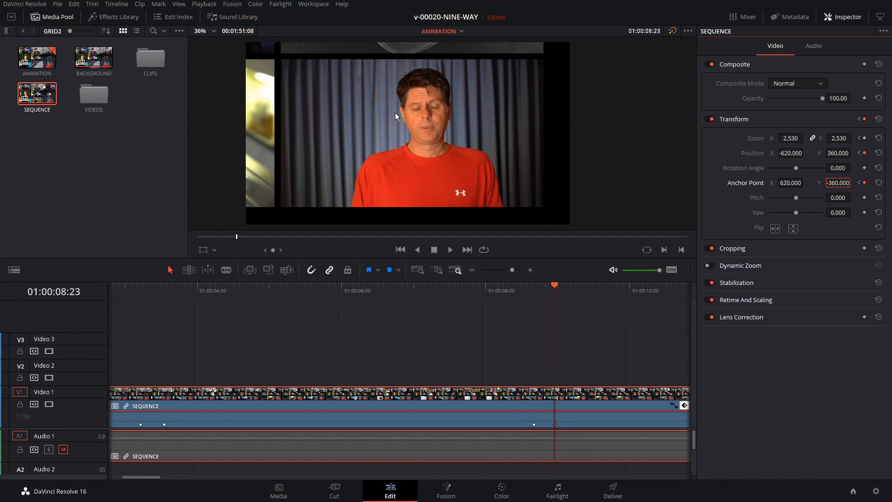
Step: Play back the diagonal move, and add Zoom, Position and Anchor Point keyframes at 01:00:09:16
{"action": "left_click", "coordinate": [486, 296]}
{"action": "key", "text": "space"}
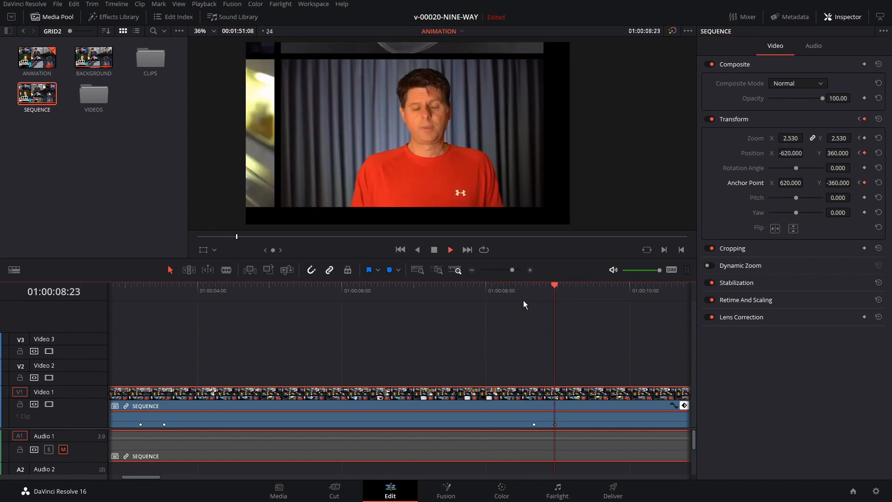
{"action": "key", "text": "space"}
{"action": "mouse_move", "coordinate": [532, 297]}
{"action": "left_mouse_down"}
{"action": "mouse_move", "coordinate": [255, 297]}
{"action": "mouse_move", "coordinate": [522, 307]}
{"action": "left_mouse_up"}
{"action": "left_click", "coordinate": [559, 288]}
{"action": "key", "text": "space"}
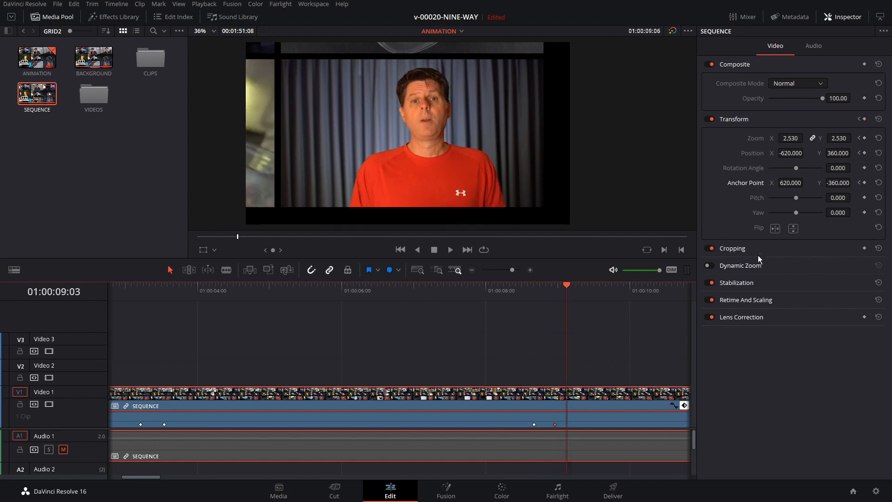
{"action": "left_click", "coordinate": [865, 152]}
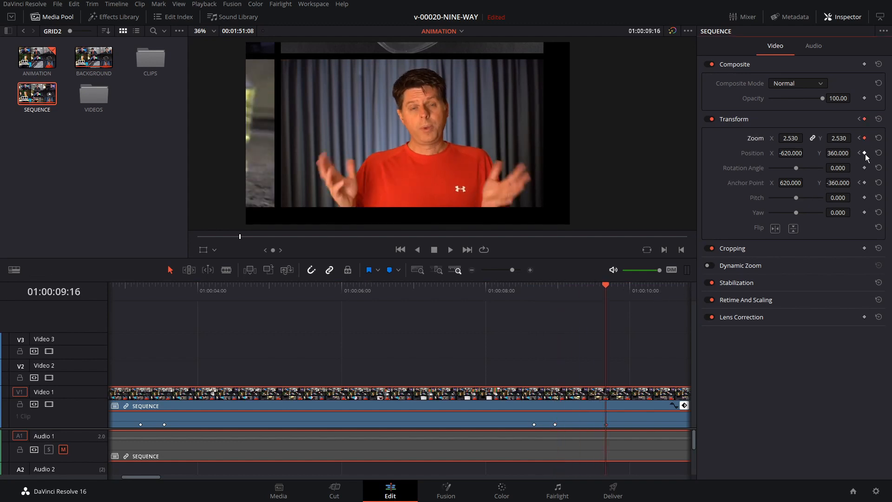
{"action": "left_click", "coordinate": [865, 182]}
Step: Reduce the SEQUENCE clip's Zoom to 1.510 at 01:00:10:04
{"action": "key", "text": "Right"}
{"action": "key", "text": "Right"}
{"action": "key", "text": "Right"}
{"action": "key", "text": "Right"}
{"action": "key", "text": "Right"}
{"action": "key", "text": "Right"}
{"action": "key", "text": "Right"}
{"action": "key", "text": "Right"}
{"action": "key", "text": "Right"}
{"action": "key", "text": "Right"}
{"action": "key", "text": "Right"}
{"action": "key", "text": "Right"}
{"action": "left_click_drag", "start_coordinate": [794, 138], "coordinate": [746, 138]}
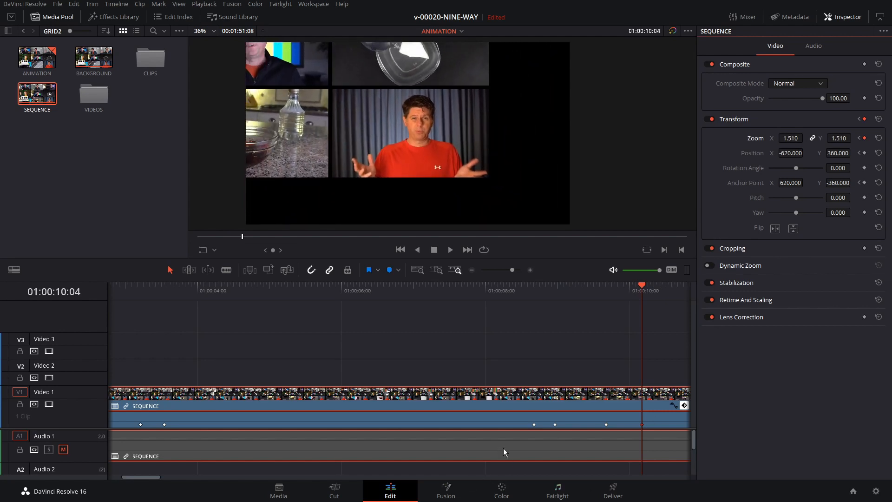
Step: Place an Adjustment Clip on Video 2 starting at 01:00:08:16, and select it
{"action": "left_click_drag", "start_coordinate": [640, 286], "coordinate": [531, 294]}
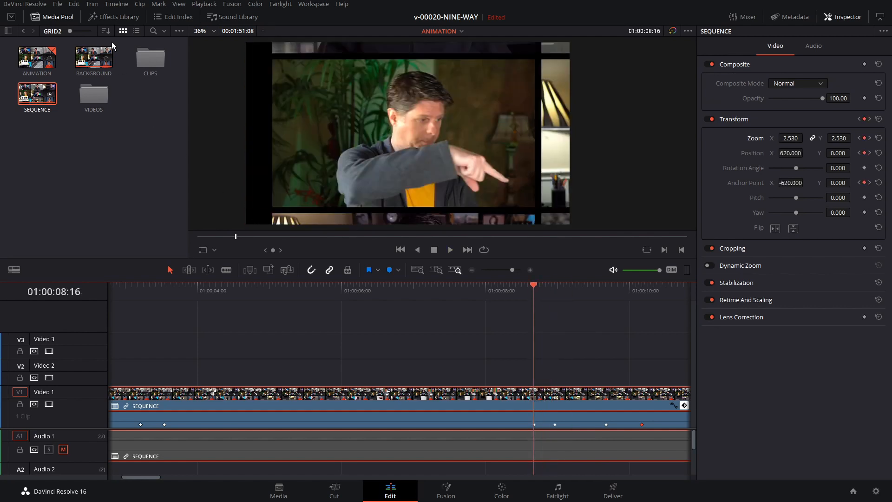
{"action": "left_click", "coordinate": [119, 20]}
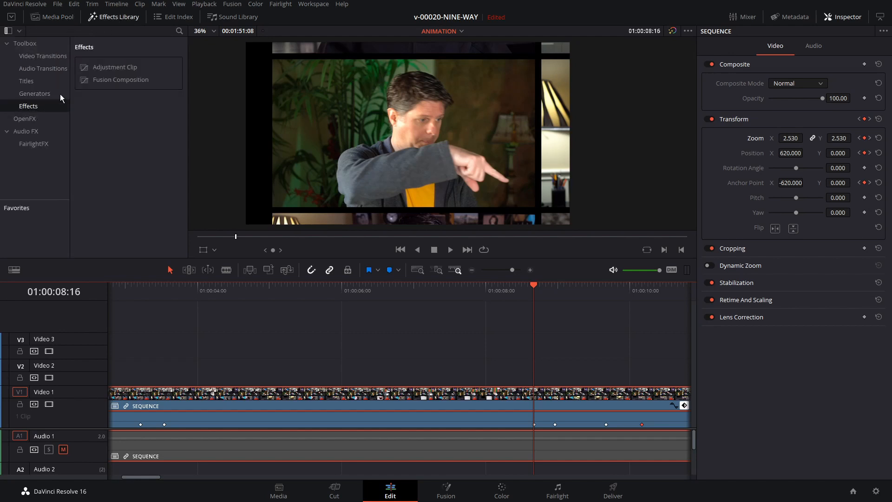
{"action": "left_click_drag", "start_coordinate": [109, 70], "coordinate": [531, 367]}
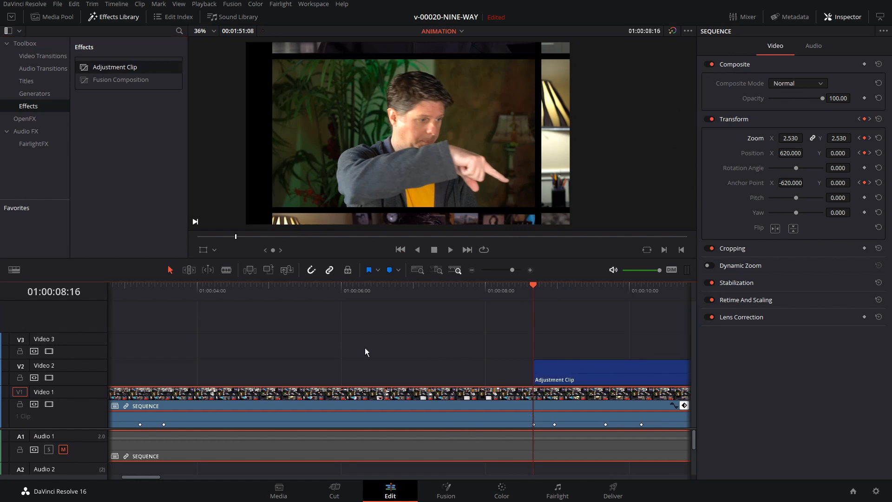
{"action": "scroll", "coordinate": [364, 348], "scroll_direction": "right", "scroll_amount": 3}
{"action": "left_click", "coordinate": [443, 371]}
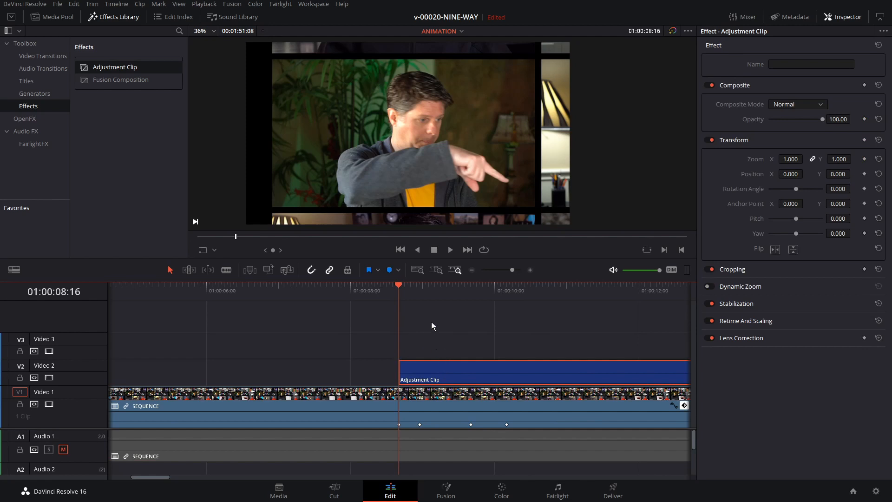
Step: Split the adjustment clip at 01:00:08:23, delete the part after the cut, and select the remaining piece
{"action": "left_click", "coordinate": [420, 287]}
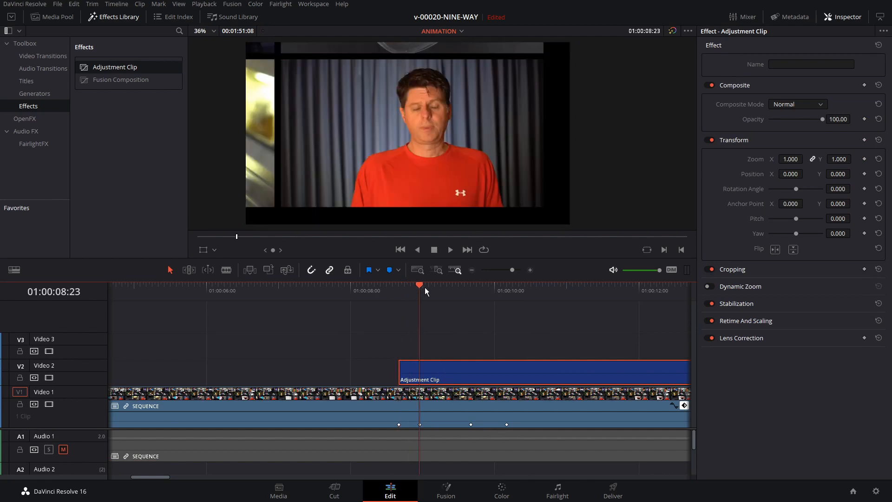
{"action": "key", "text": "ctrl+b"}
{"action": "left_click", "coordinate": [446, 372]}
{"action": "key", "text": "Delete"}
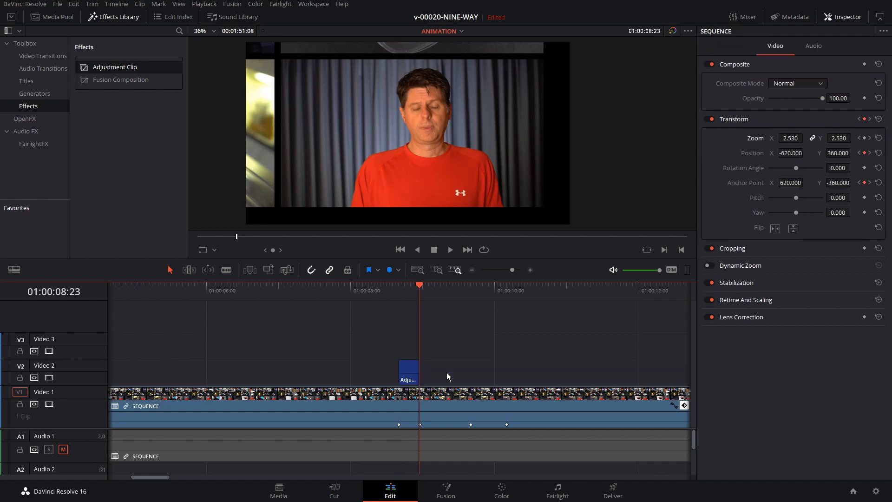
{"action": "left_click", "coordinate": [409, 372]}
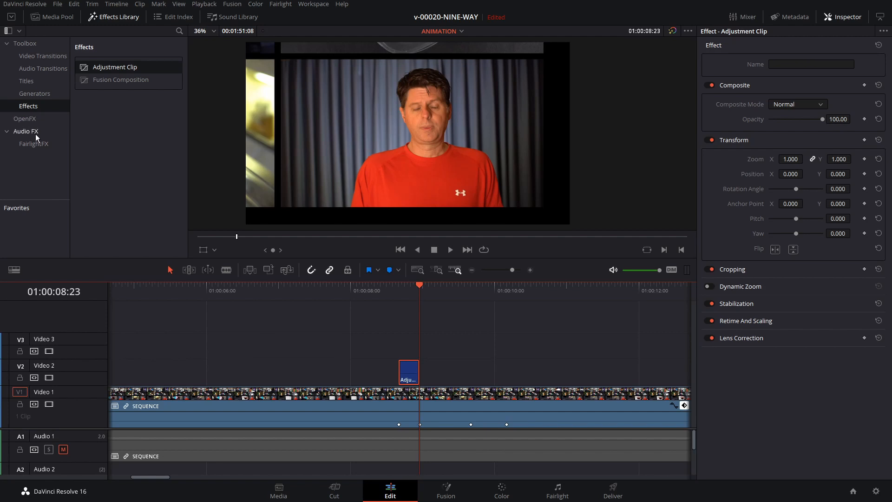
Step: Apply the Directional Blur effect to the adjustment clip on Video 2 and open the blur's settings
{"action": "left_click", "coordinate": [27, 122]}
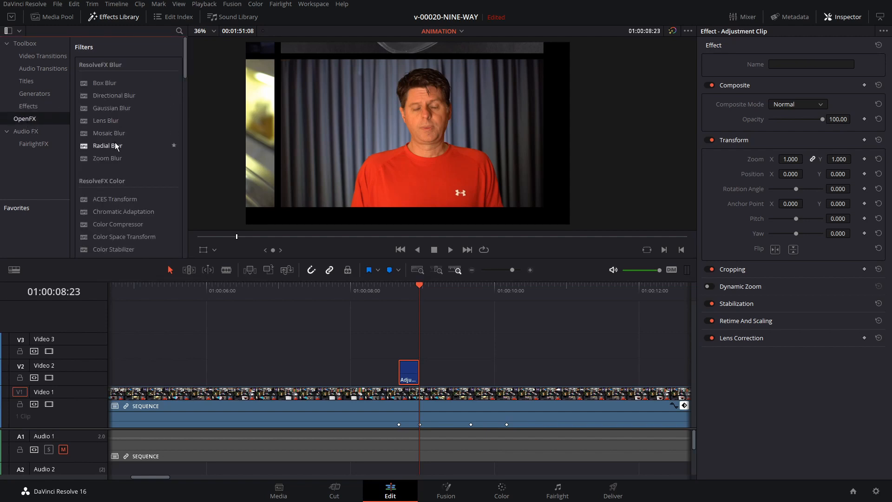
{"action": "left_click_drag", "start_coordinate": [113, 95], "coordinate": [407, 373]}
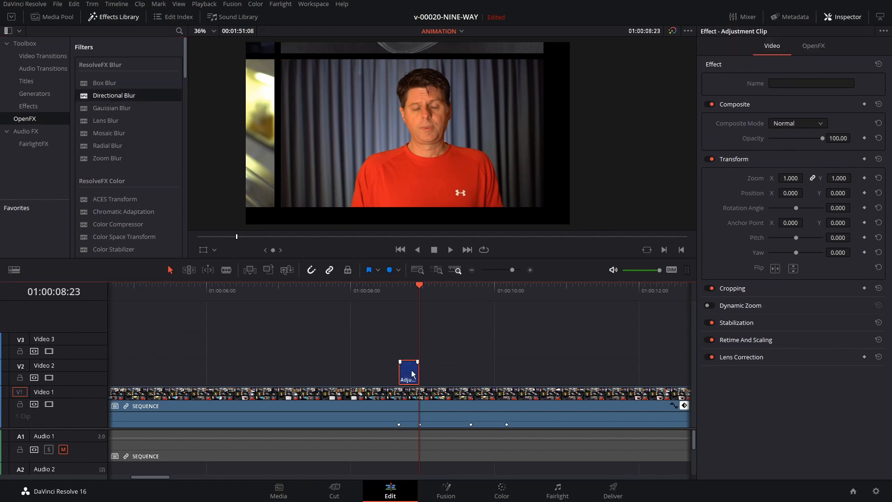
{"action": "left_click", "coordinate": [804, 50]}
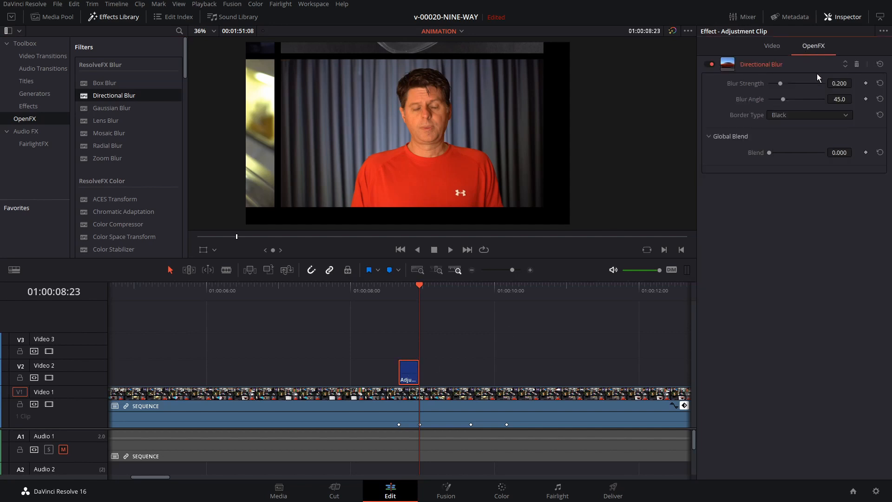
Step: At 01:00:08:19, set the Directional Blur's strength to 0.695, its angle to 36.6 and its border type to Replicate
{"action": "left_click_drag", "start_coordinate": [780, 84], "coordinate": [782, 84]}
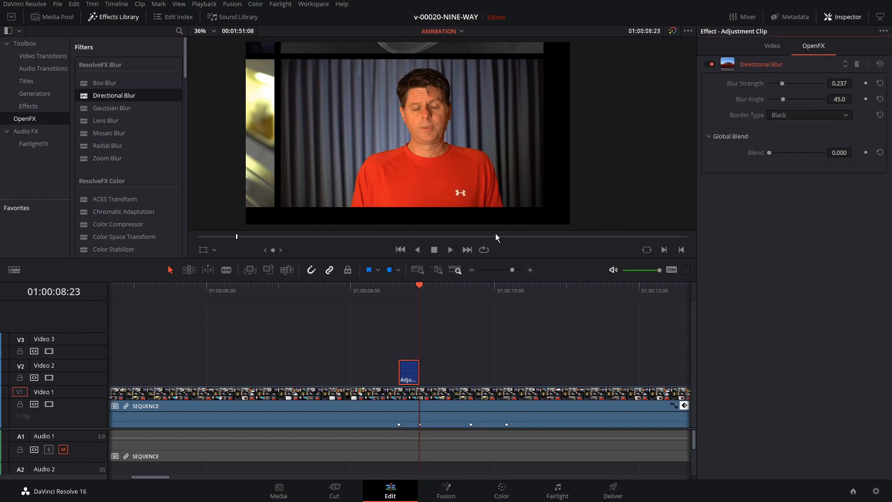
{"action": "left_click", "coordinate": [408, 294]}
{"action": "mouse_move", "coordinate": [782, 82]}
{"action": "left_mouse_down"}
{"action": "mouse_move", "coordinate": [807, 83]}
{"action": "mouse_move", "coordinate": [779, 99]}
{"action": "left_mouse_up"}
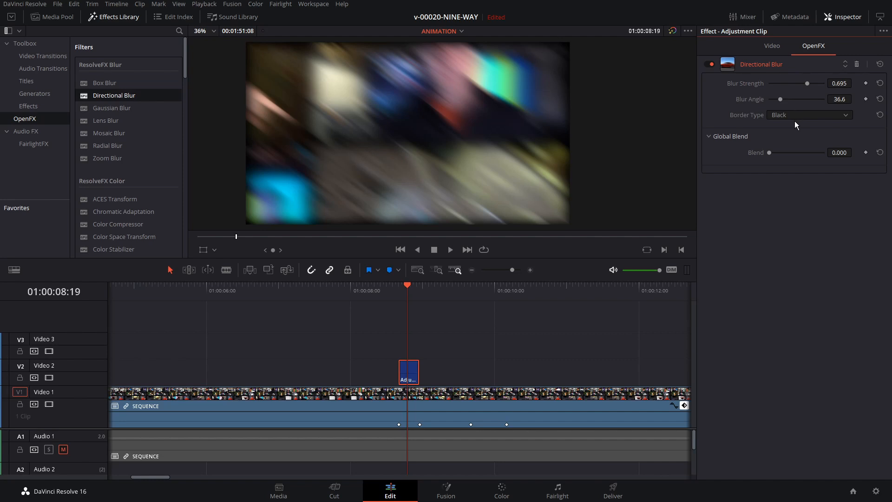
{"action": "left_click", "coordinate": [781, 116]}
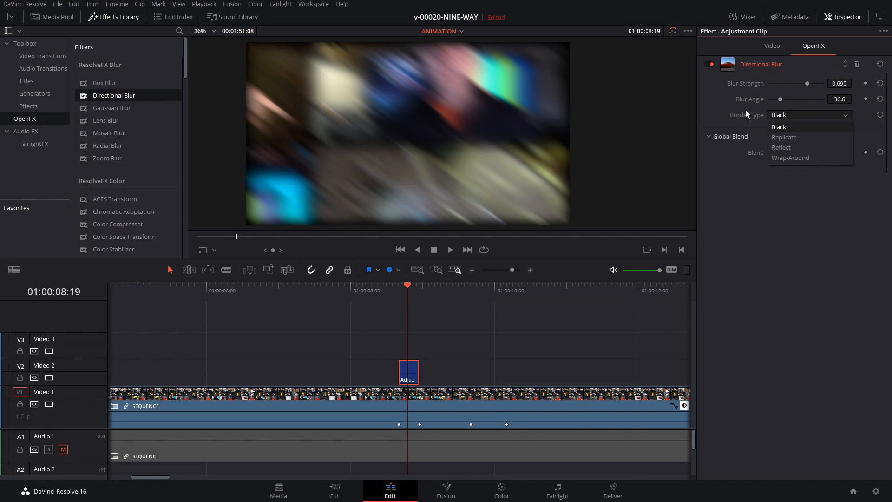
{"action": "left_click", "coordinate": [788, 136]}
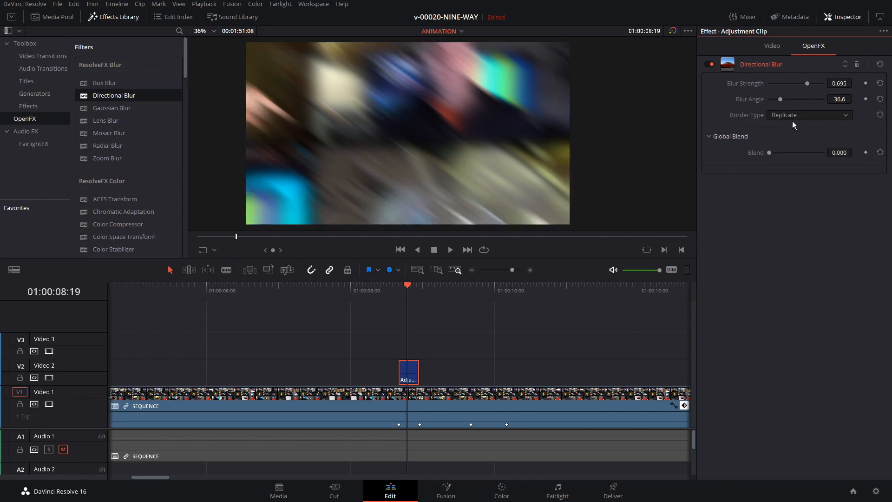
Step: Play back the blurred diagonal move and inspect the first frames of the adjustment clip from 01:00:08:16
{"action": "left_click", "coordinate": [398, 292]}
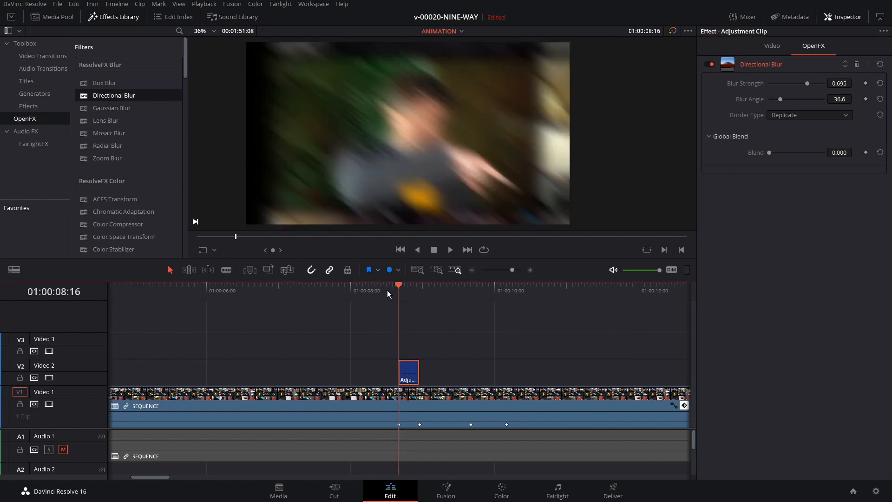
{"action": "left_click", "coordinate": [387, 290]}
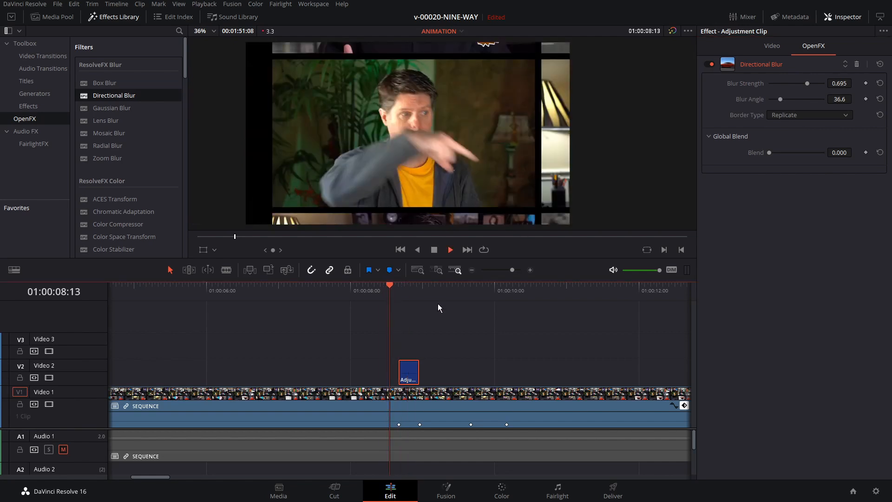
{"action": "left_click_drag", "start_coordinate": [420, 295], "coordinate": [400, 289]}
{"action": "left_click", "coordinate": [390, 290]}
{"action": "left_click", "coordinate": [405, 292]}
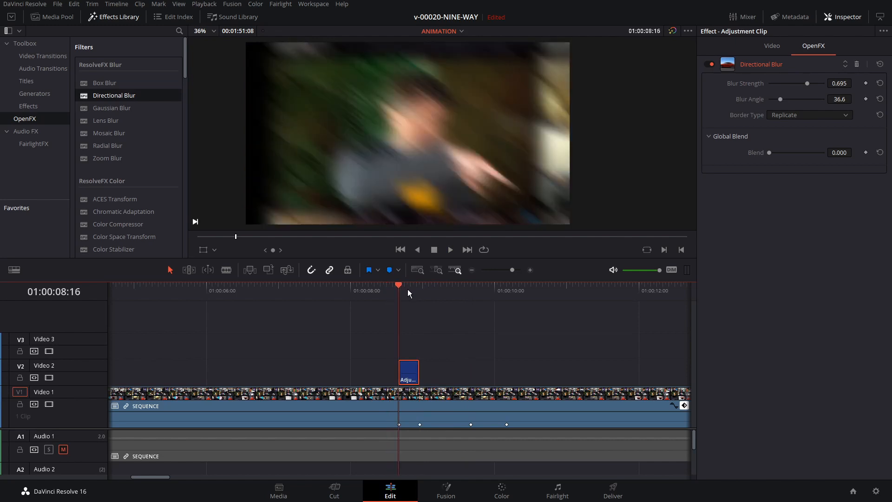
{"action": "key", "text": "Right"}
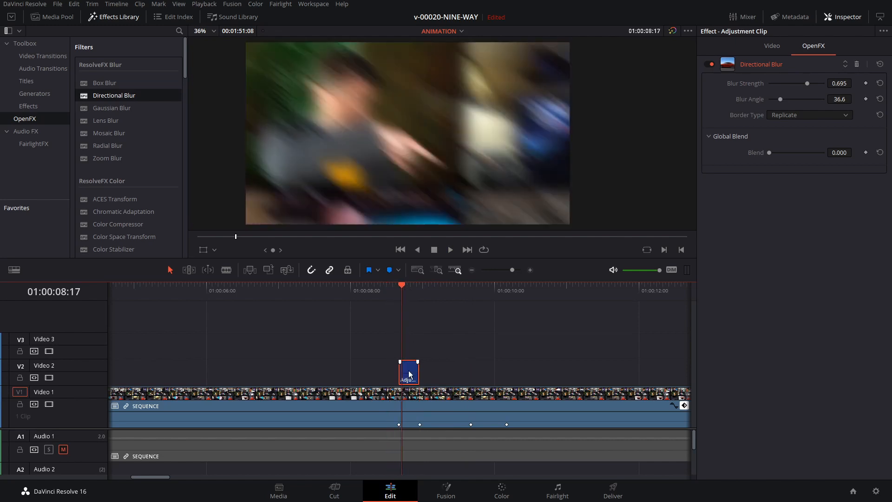
Step: Add short fades at both ends of the adjustment clip, and check the blur frame by frame and in playback
{"action": "left_click_drag", "start_coordinate": [417, 360], "coordinate": [404, 362]}
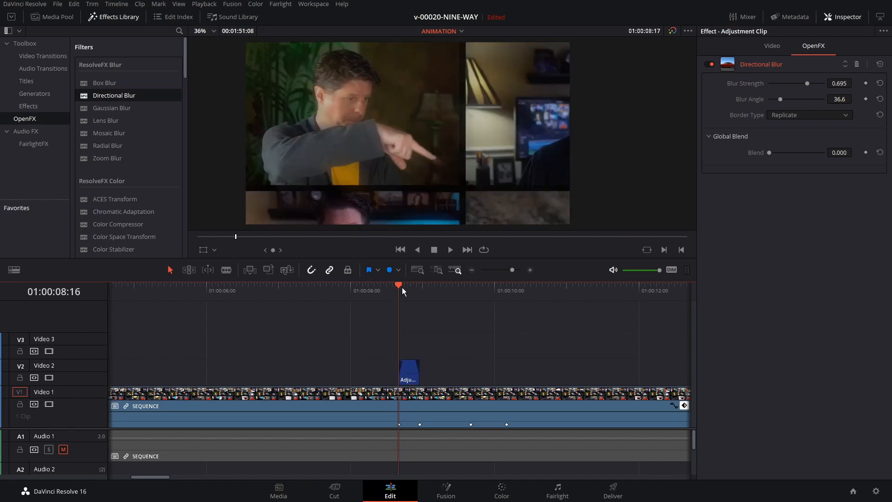
{"action": "key", "text": "Left"}
{"action": "key", "text": "Right"}
{"action": "key", "text": "Right"}
{"action": "key", "text": "Right"}
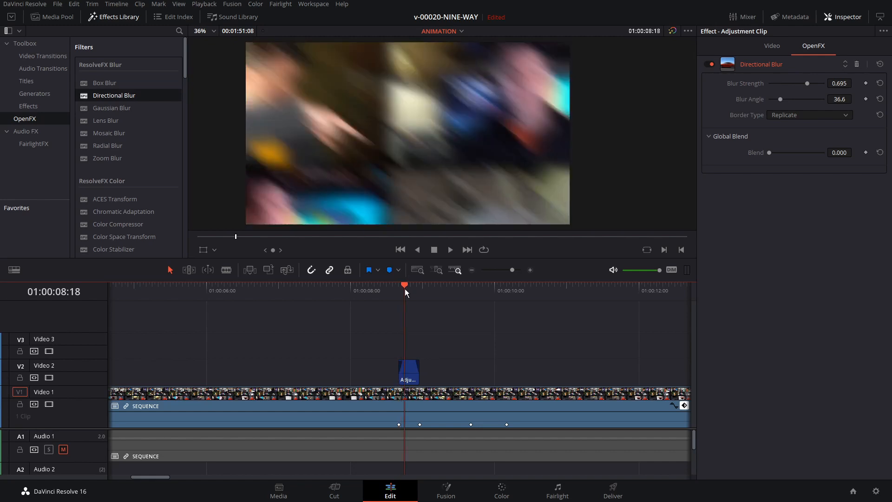
{"action": "key", "text": "Right"}
{"action": "key", "text": "Right"}
{"action": "key", "text": "Right"}
{"action": "key", "text": "Right"}
{"action": "key", "text": "Right"}
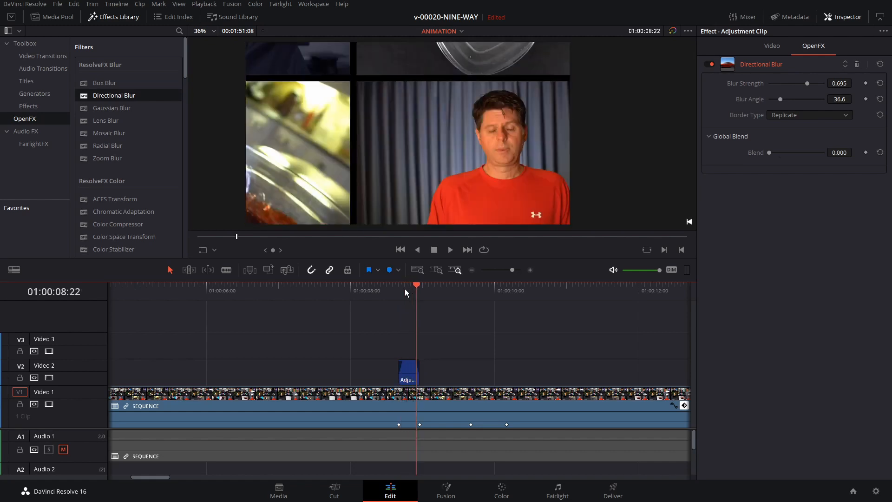
{"action": "left_click", "coordinate": [397, 285]}
{"action": "key", "text": "space"}
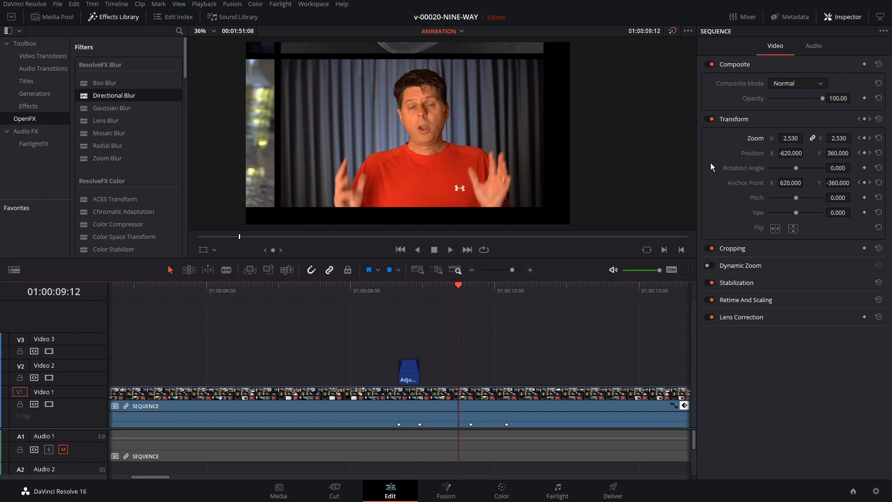
Step: Reset the SEQUENCE clip's Zoom, Position and Anchor Point to their defaults at 01:00:10:10, and play back the zoom-out from 01:00:10:00
{"action": "left_click_drag", "start_coordinate": [455, 286], "coordinate": [507, 291]}
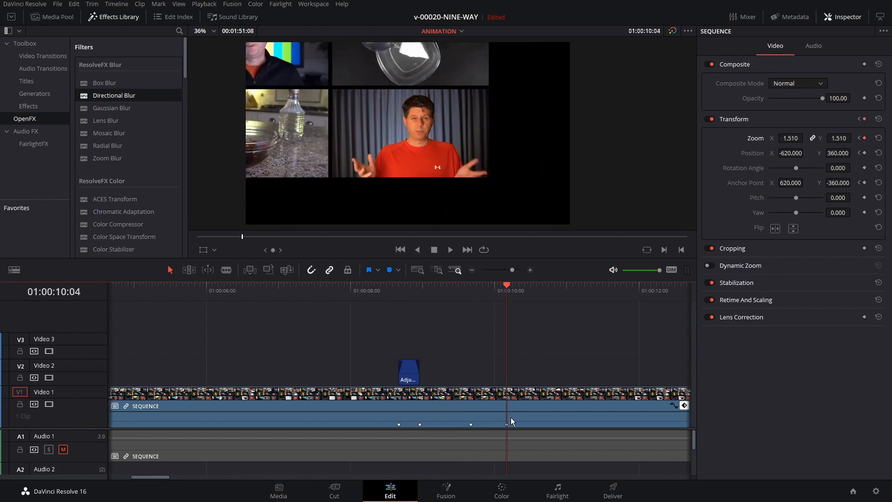
{"action": "key", "text": "Right"}
{"action": "key", "text": "Right"}
{"action": "key", "text": "Right"}
{"action": "key", "text": "Right"}
{"action": "key", "text": "Right"}
{"action": "key", "text": "Right"}
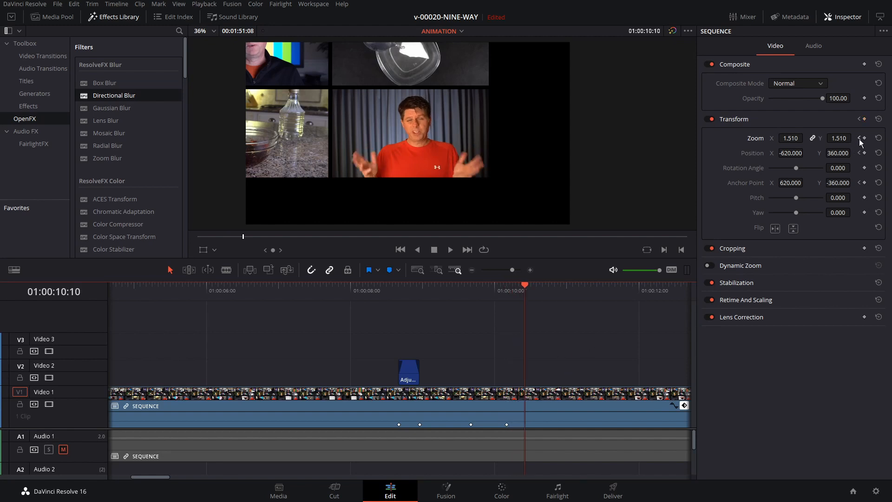
{"action": "double_click", "coordinate": [758, 138]}
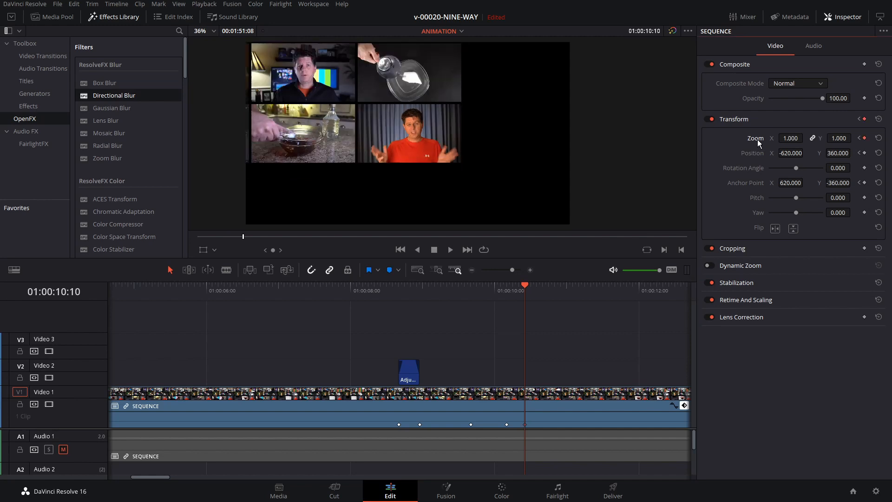
{"action": "double_click", "coordinate": [756, 154]}
{"action": "double_click", "coordinate": [750, 183]}
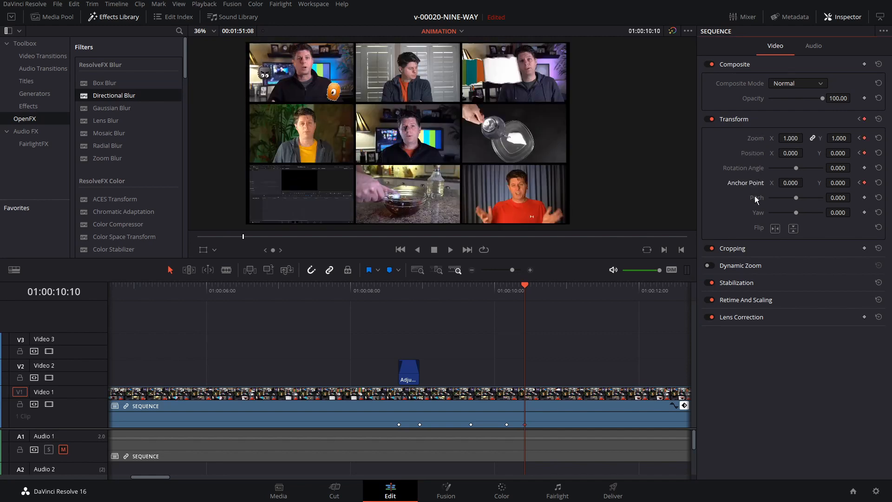
{"action": "left_click", "coordinate": [500, 291]}
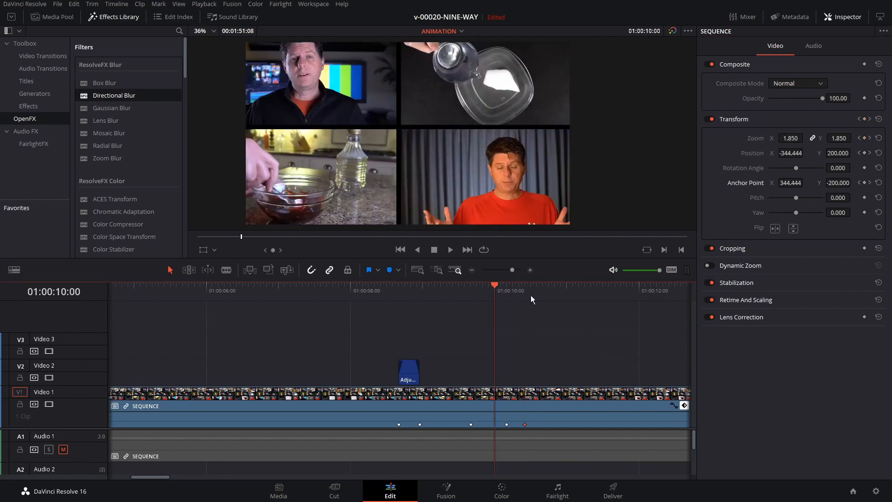
{"action": "key", "text": "space"}
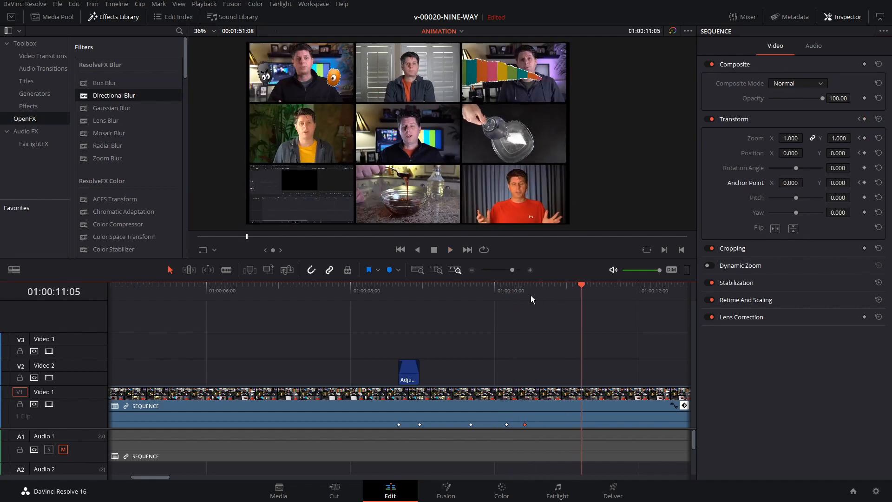